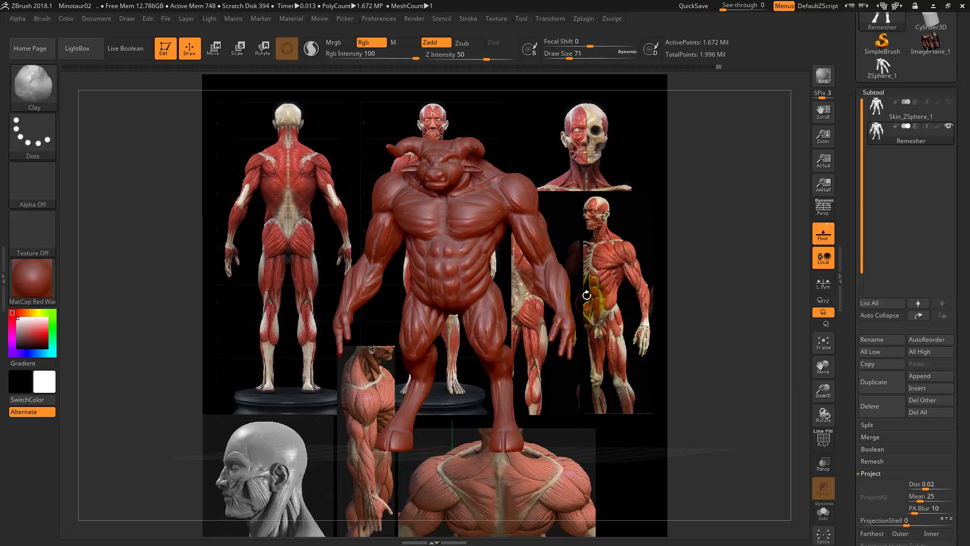
Turn the minotaur slightly and switch from the Standard brush to the Paint brush.
left_click_drag(586, 295, 614, 247)
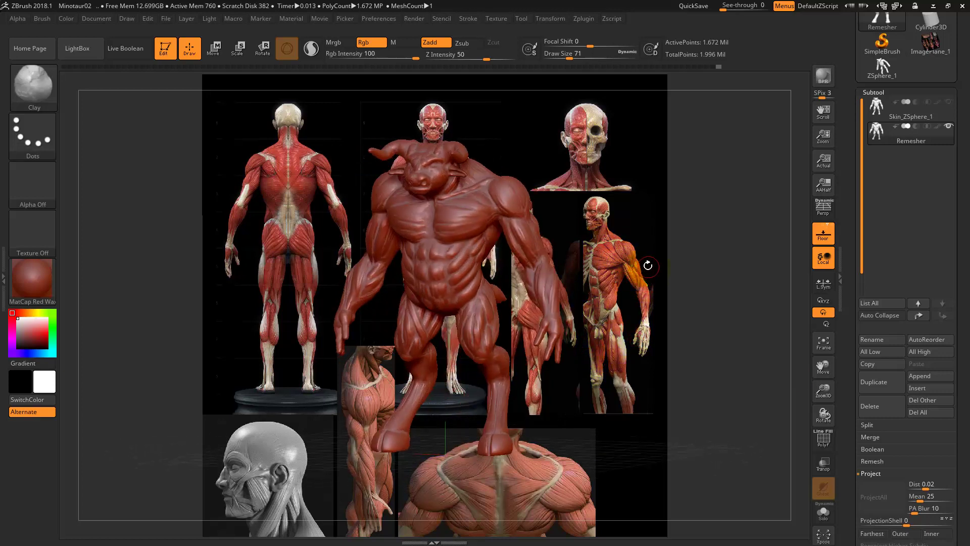
key("b")
key("s")
key("t")
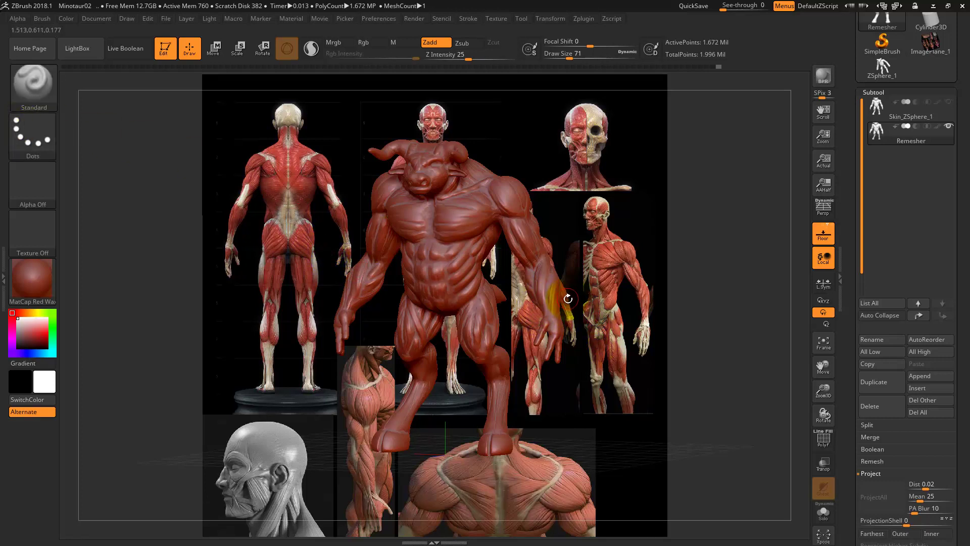
key("b")
key("p")
key("a")
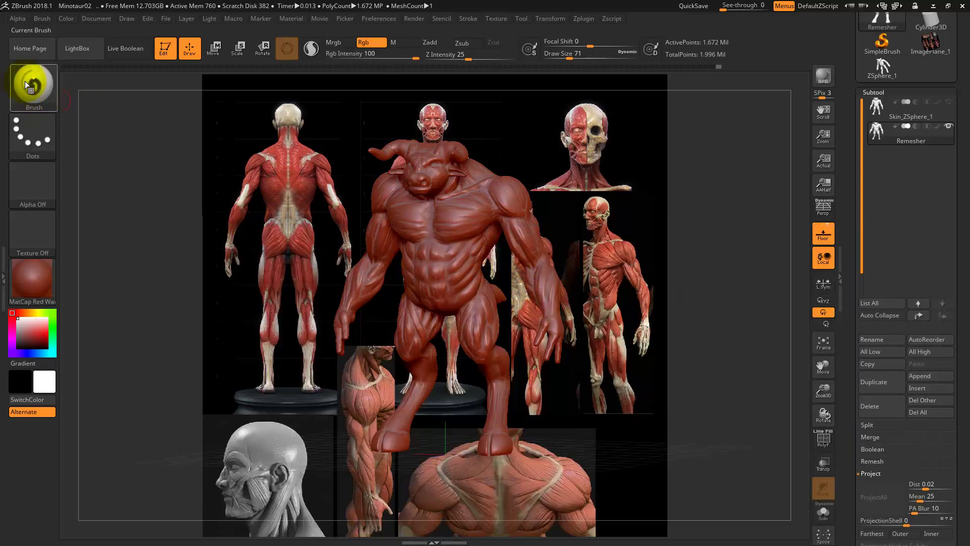
Select the Paint brush and test colour strokes across the minotaur's chest.
key("b")
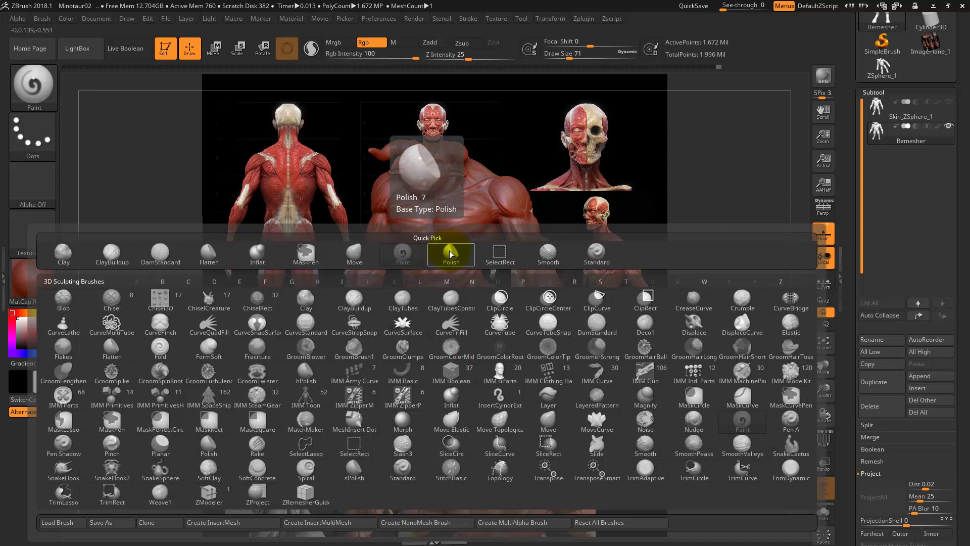
key("p")
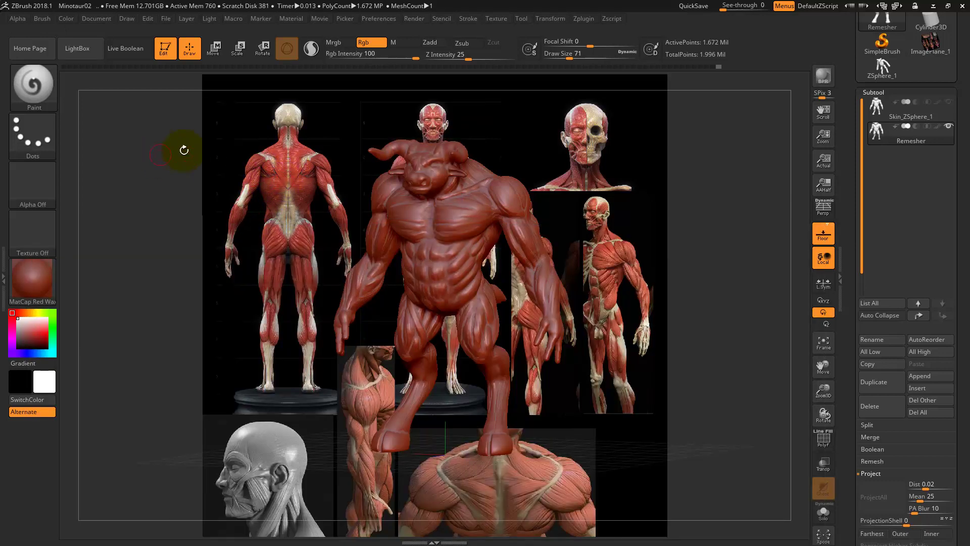
left_click(471, 212)
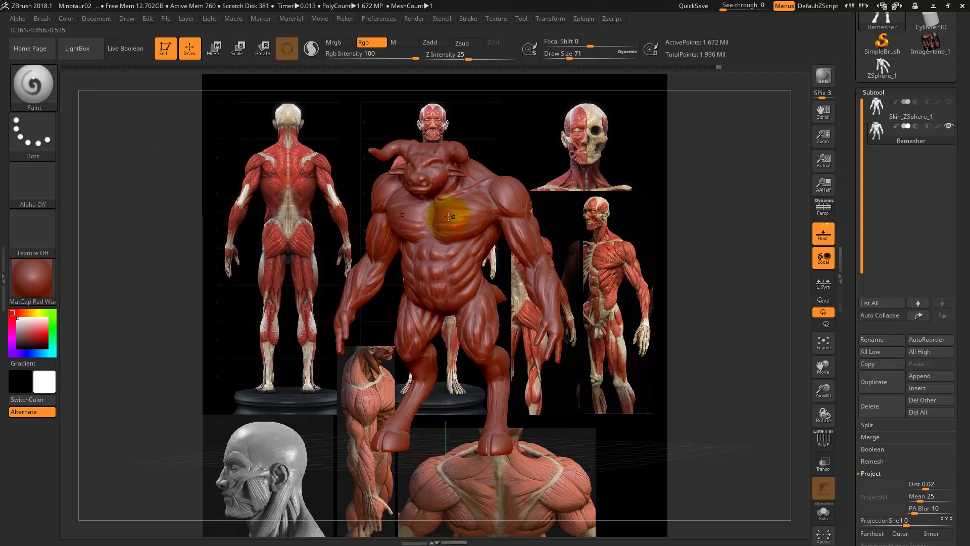
mouse_move(438, 227)
left_mouse_down()
mouse_move(456, 229)
mouse_move(468, 205)
mouse_move(459, 228)
left_mouse_up()
Zoom in on the torso, paint the chest again, and check Rgb Intensity.
scroll(445, 221, "up", 3)
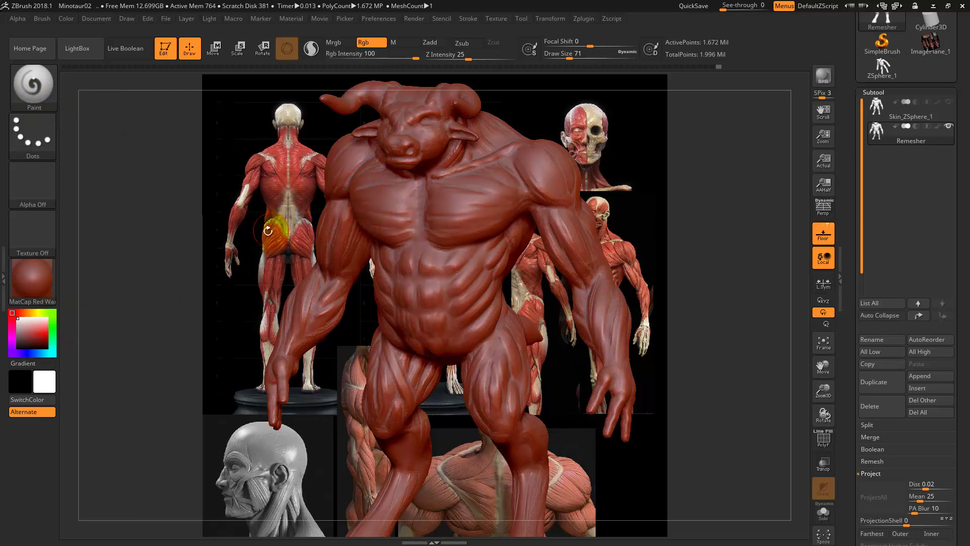
mouse_move(376, 203)
left_mouse_down()
mouse_move(417, 185)
mouse_move(456, 206)
left_mouse_up()
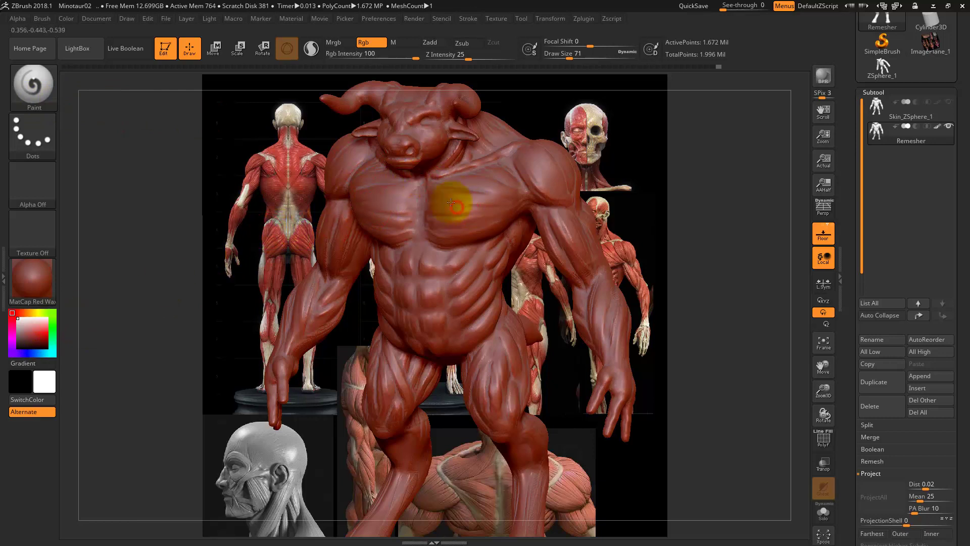
left_click(371, 53)
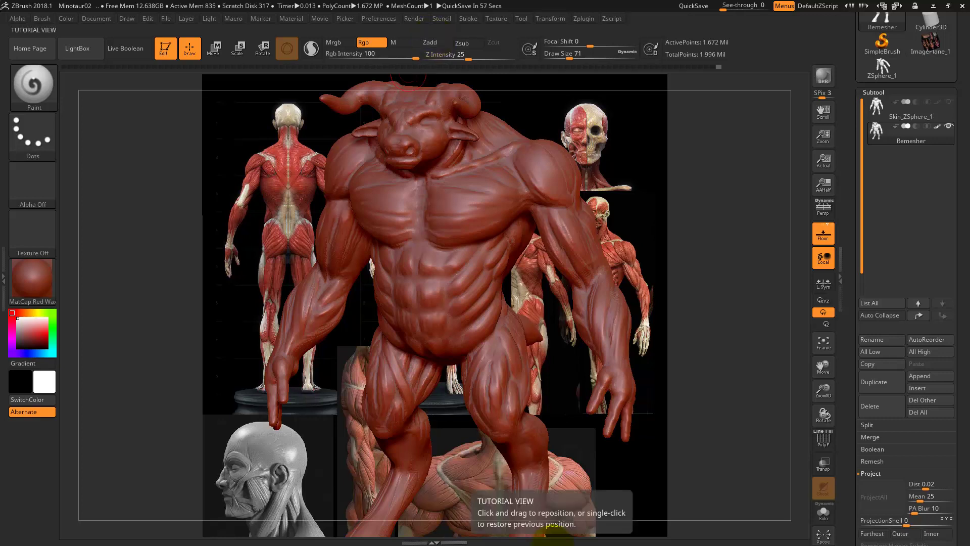
left_click(919, 496)
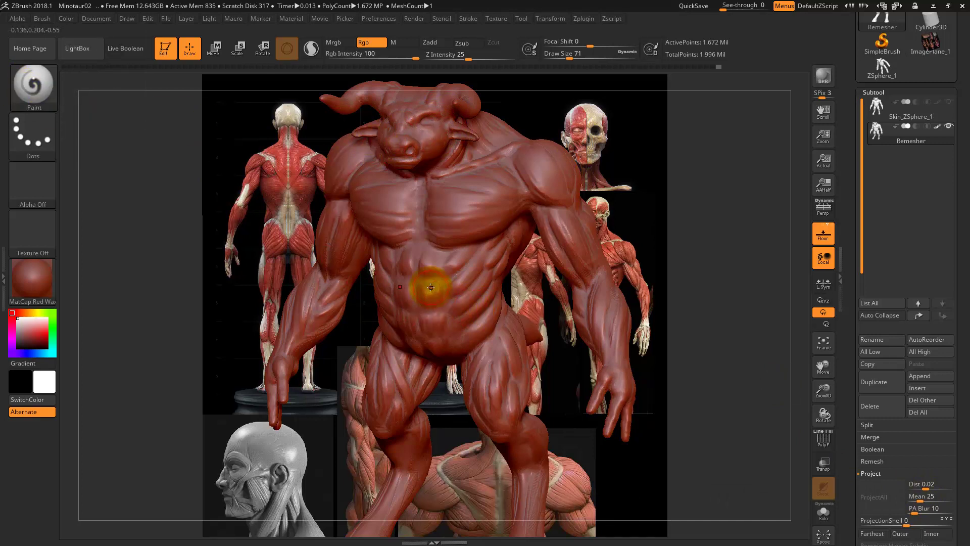
Select the Standard brush with Zadd on, Rgb off and Z Intensity 5.
key("b")
key("s")
key("t")
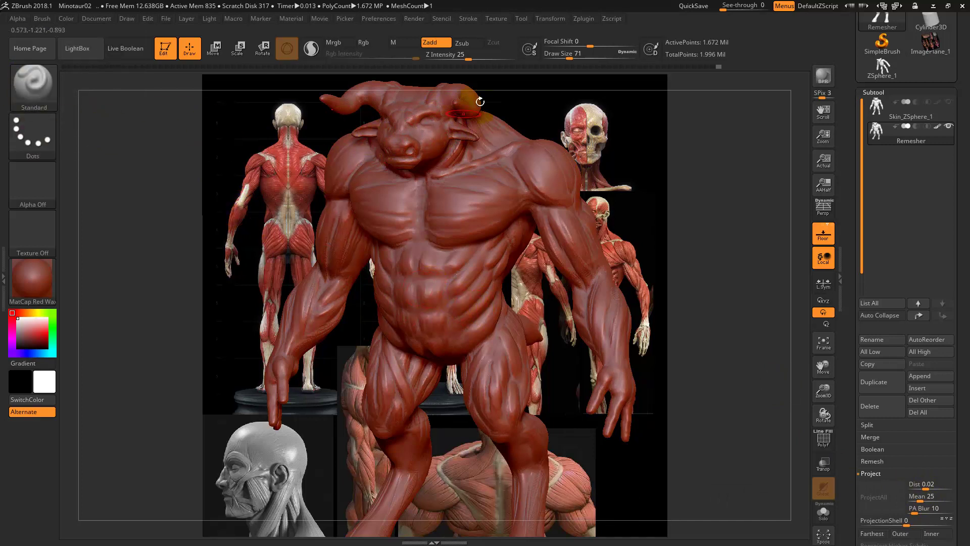
left_click(470, 48)
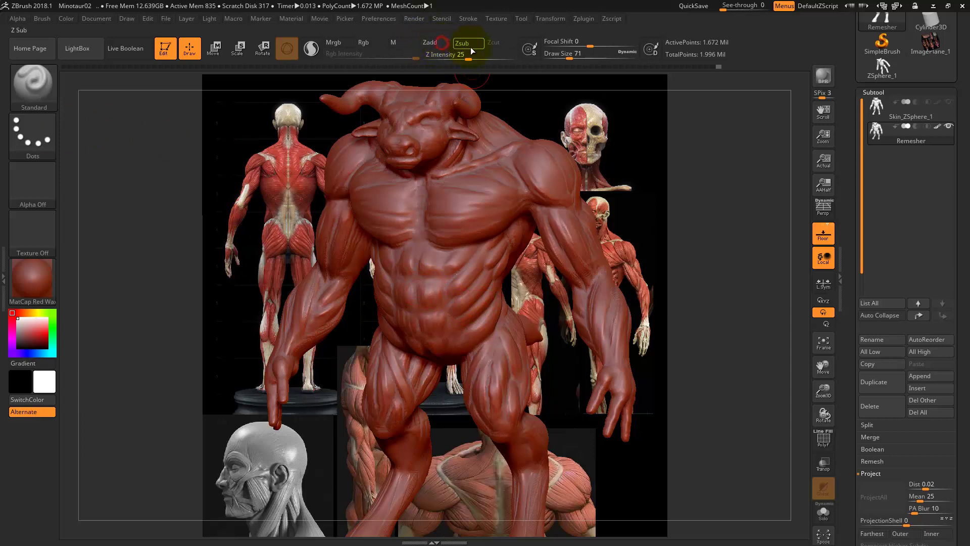
left_click(365, 43)
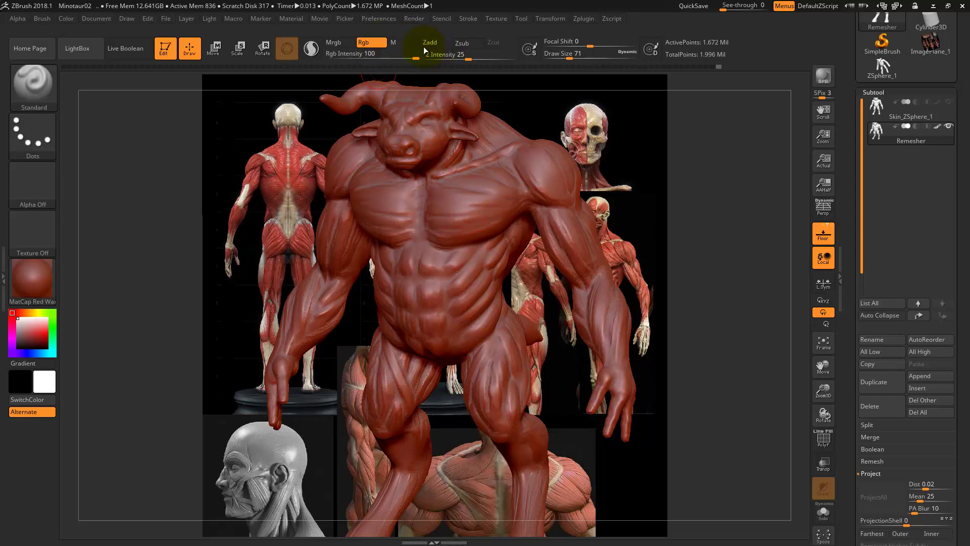
left_click(365, 43)
left_click(429, 42)
left_click_drag(434, 55, 469, 51)
Choose the Paint brush from the brush palette.
key("b")
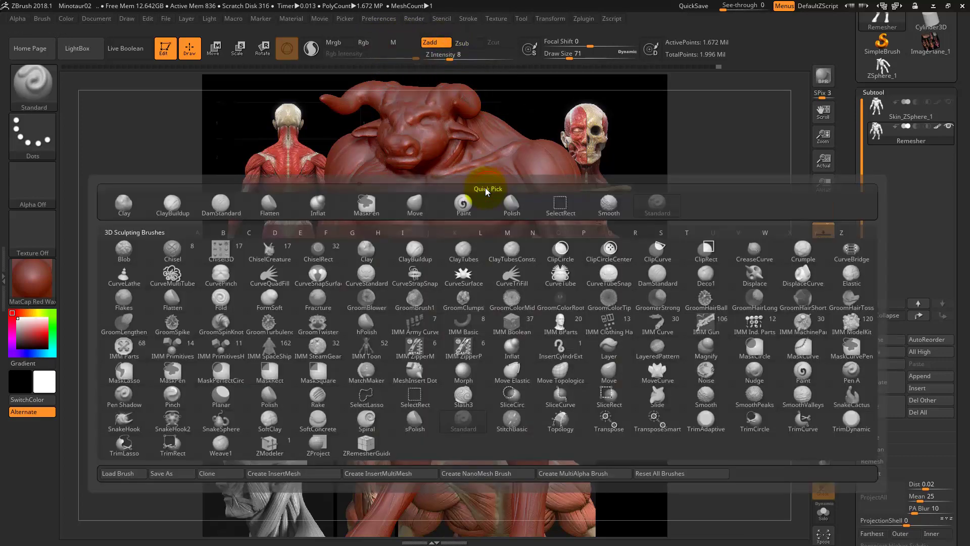
key("p")
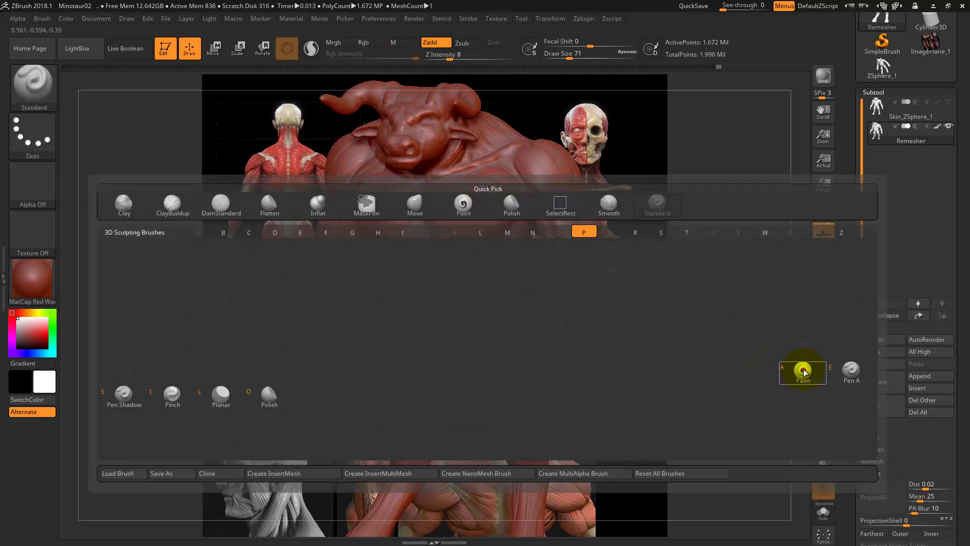
left_click(804, 373)
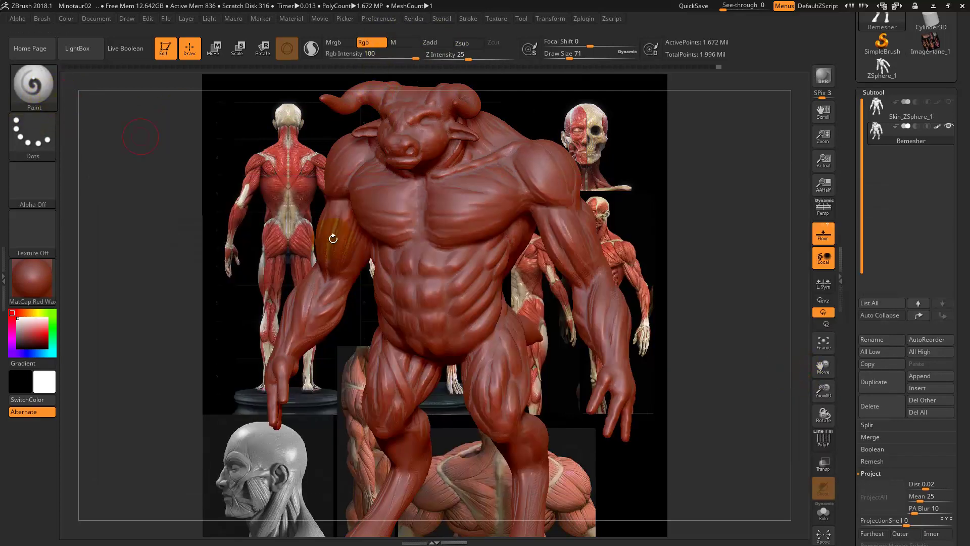
Scroll the right tray to Tool > Polypaint and turn Colorize on.
left_click_drag(968, 456, 960, 348)
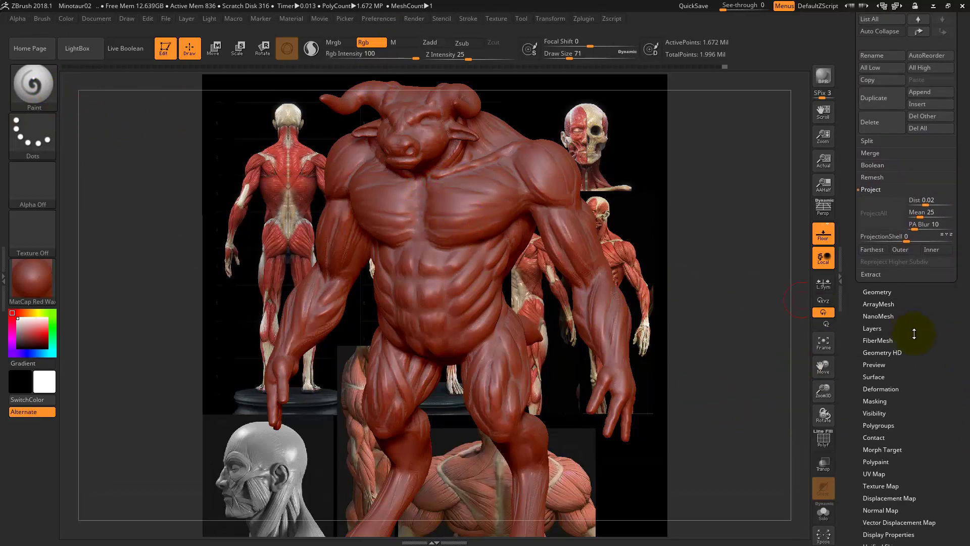
left_click_drag(920, 350, 967, 291)
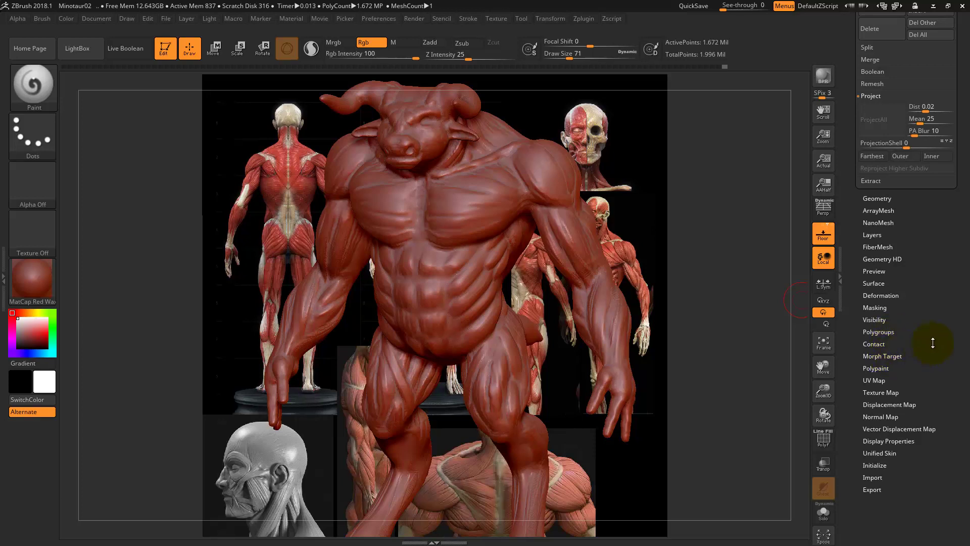
left_click(882, 368)
left_click_drag(920, 352, 920, 318)
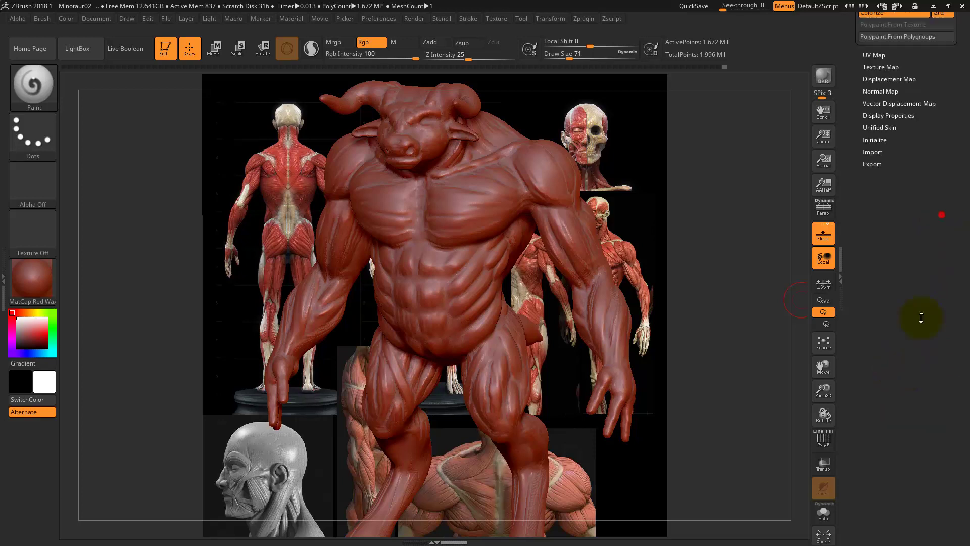
left_click(902, 299)
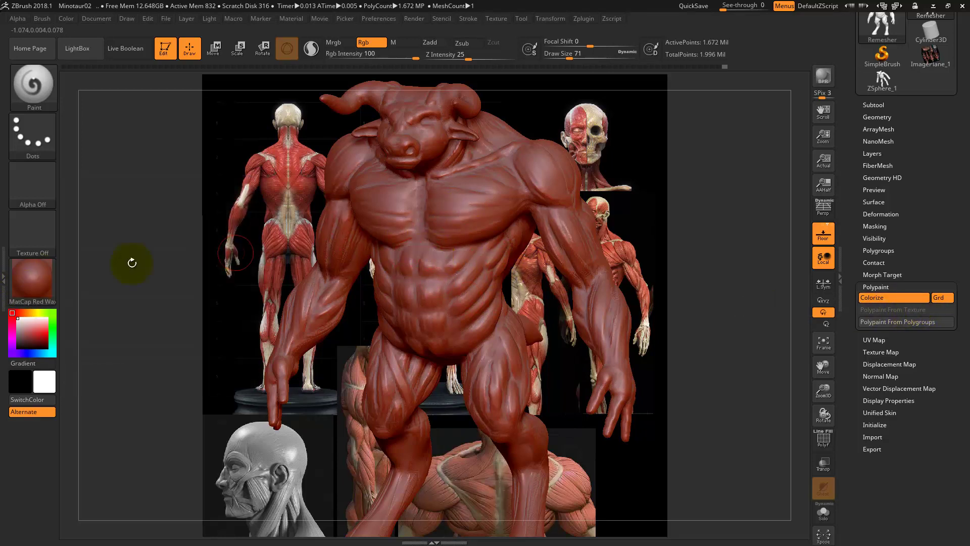
Apply BasicMaterial2 to the minotaur and rotate it to a straight front view.
left_click(54, 282)
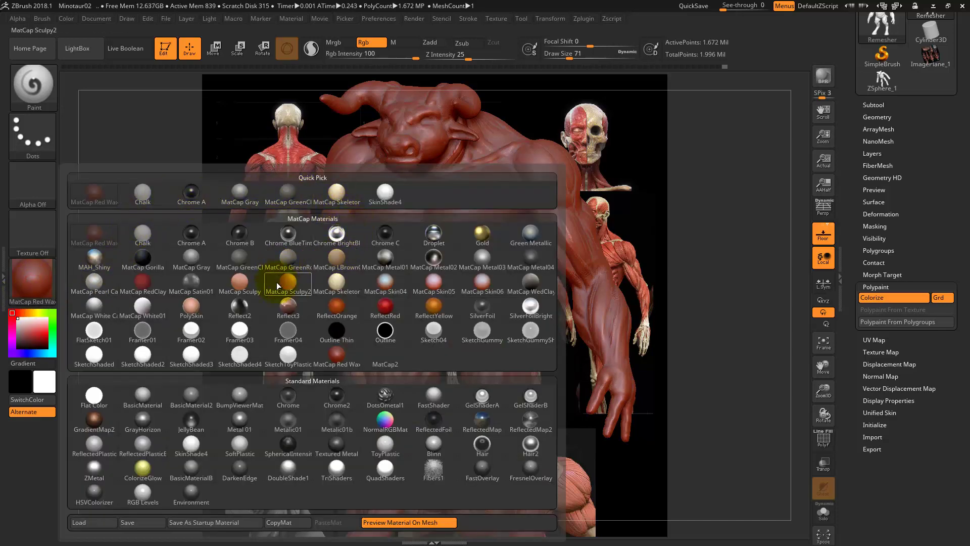
mouse_move(287, 354)
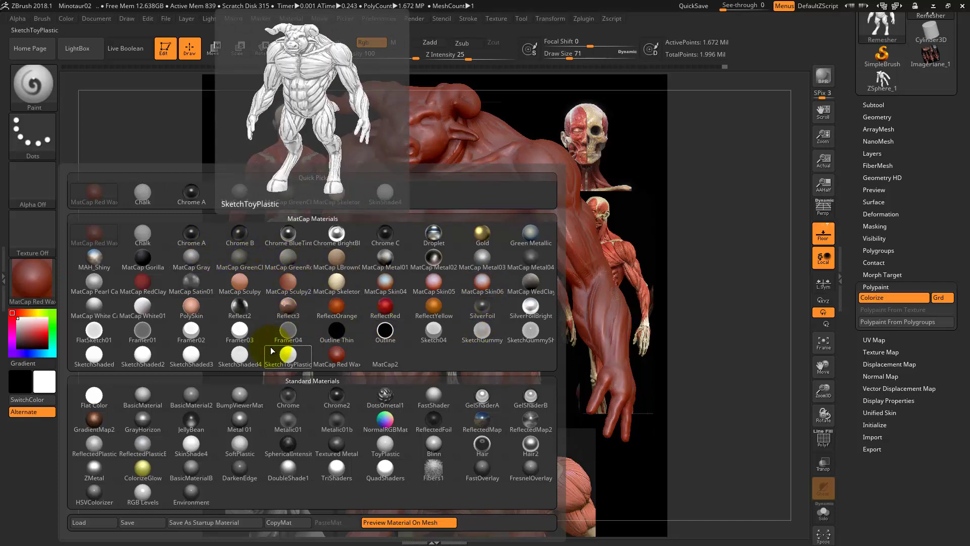
left_click(187, 394)
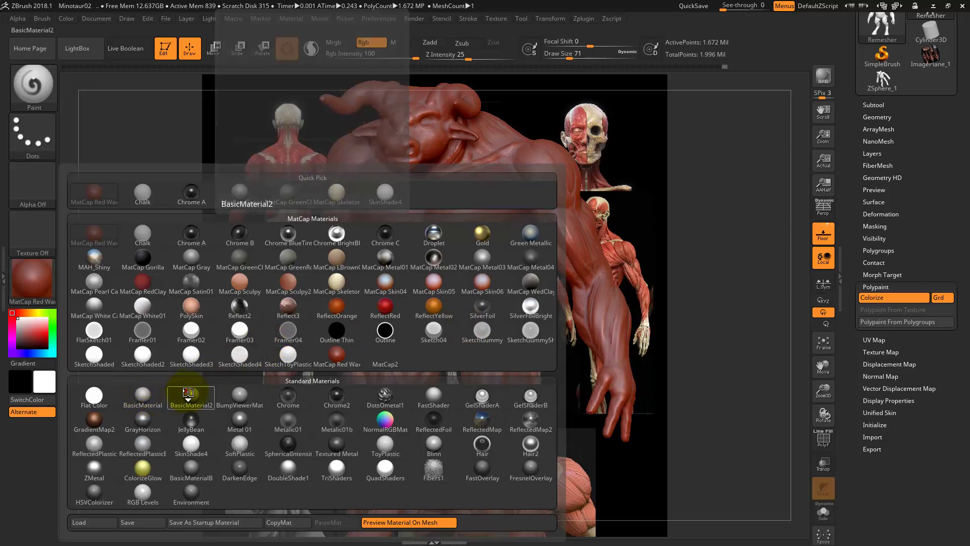
left_click_drag(190, 333, 222, 169)
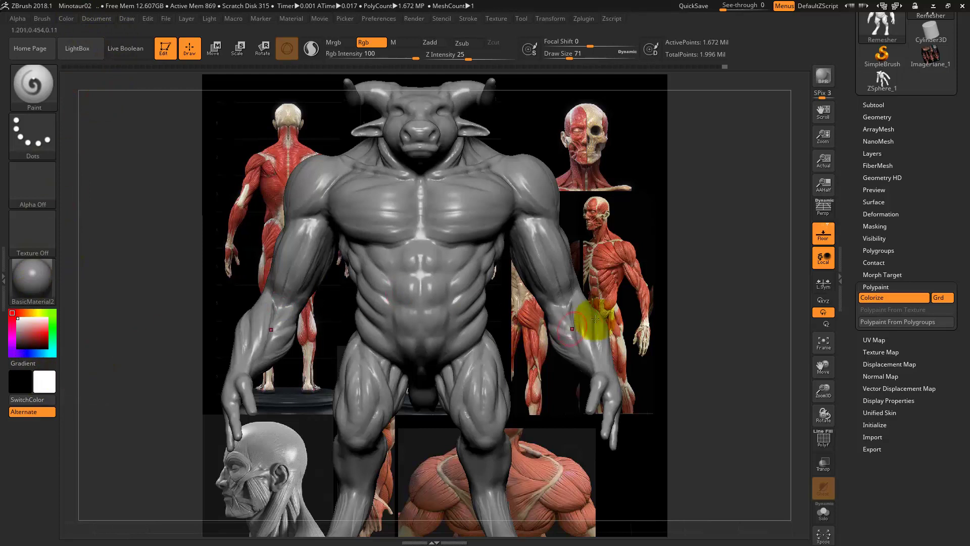
Fill the whole minotaur with black polypaint via Color > FillObject.
left_click(45, 384)
left_click_drag(44, 384, 34, 341)
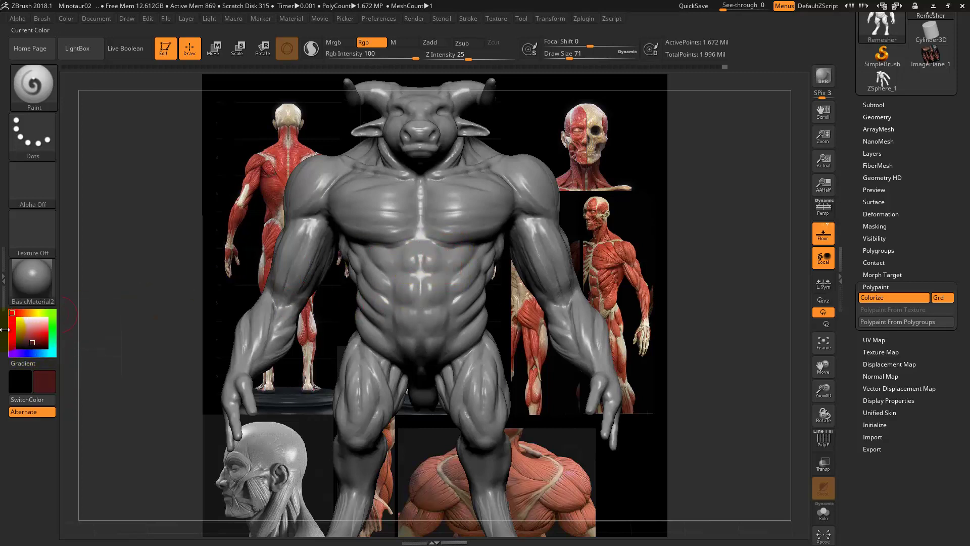
left_click_drag(31, 341, 17, 348)
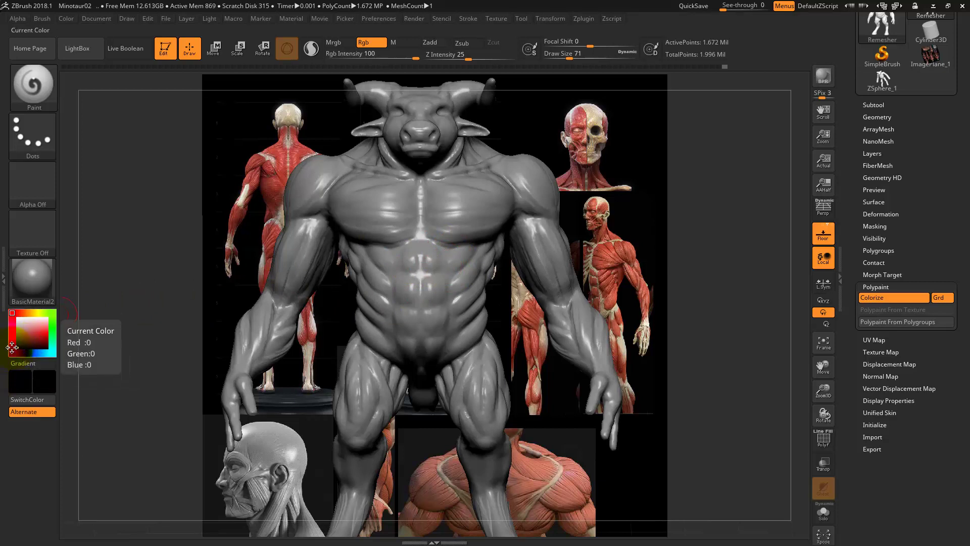
left_click(66, 18)
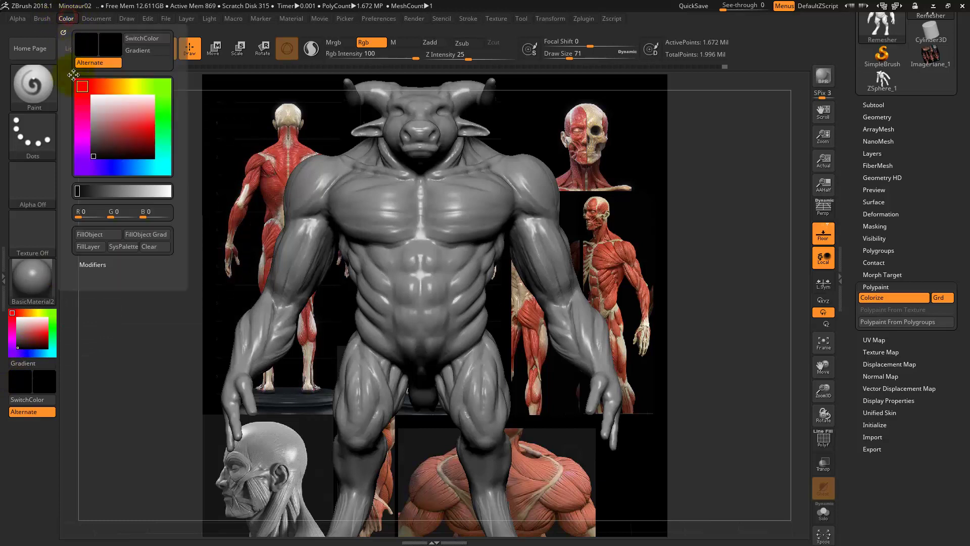
left_click(96, 237)
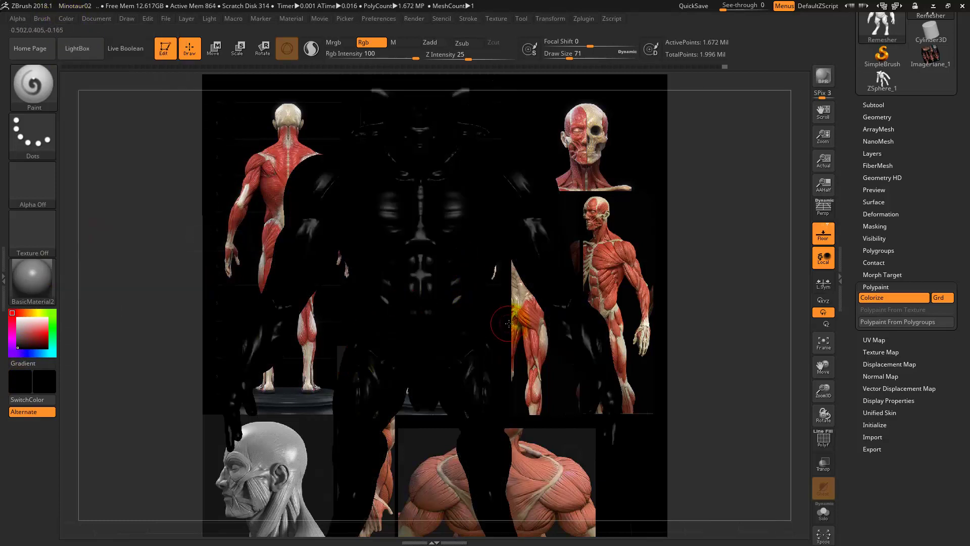
right_click_drag(406, 303, 459, 241)
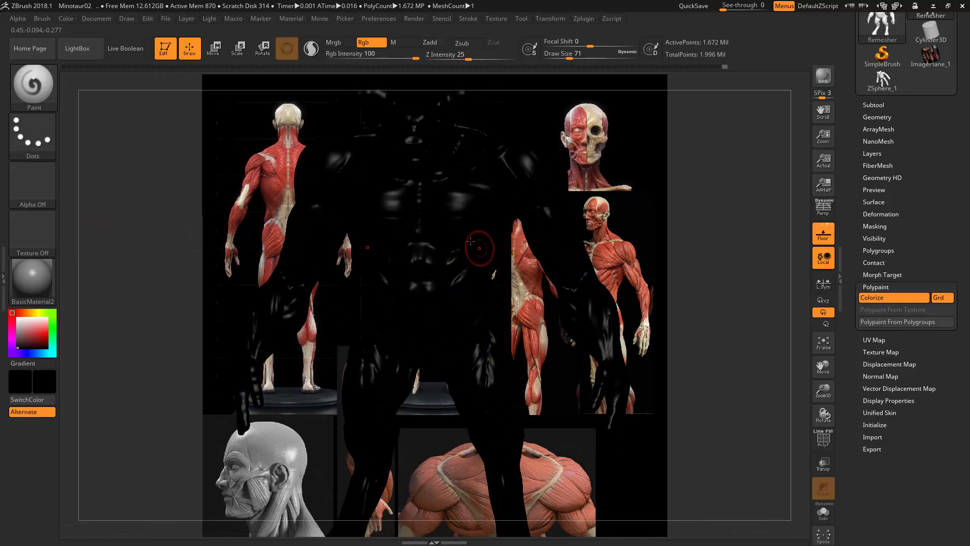
Set a dark red paint colour (R50 G15 B15) and test it across the chest.
left_click_drag(31, 329, 28, 344)
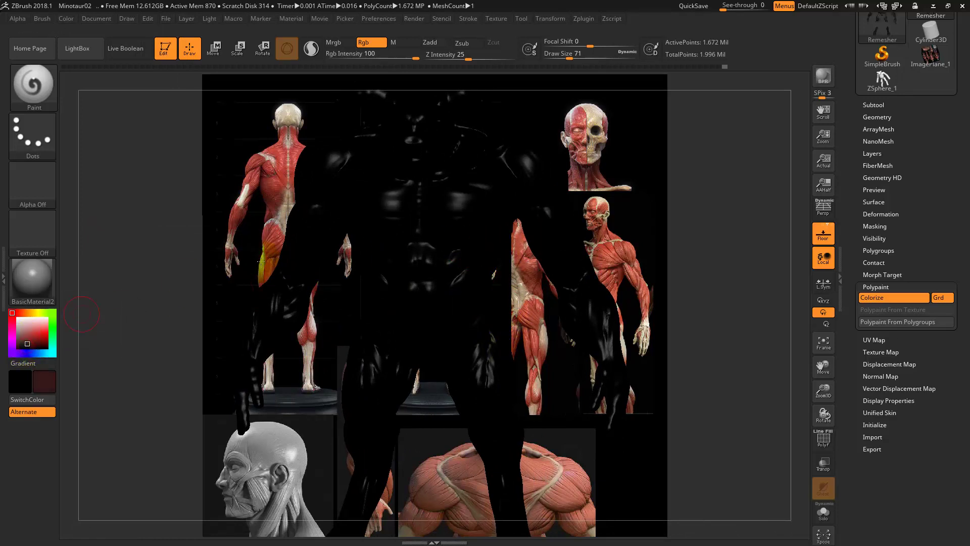
left_click_drag(364, 205, 476, 218)
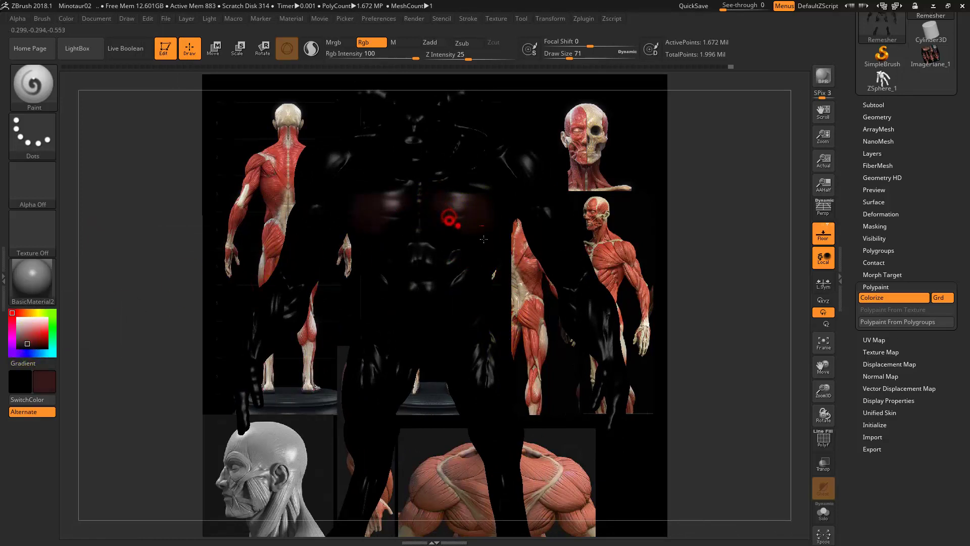
mouse_move(484, 238)
right_mouse_down()
mouse_move(524, 279)
mouse_move(500, 288)
right_mouse_up()
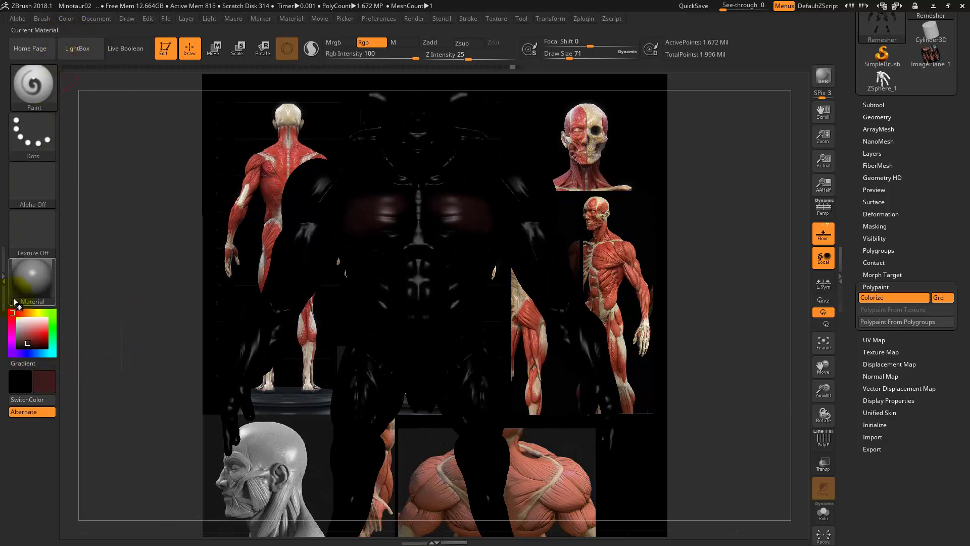
left_click_drag(26, 336, 34, 344)
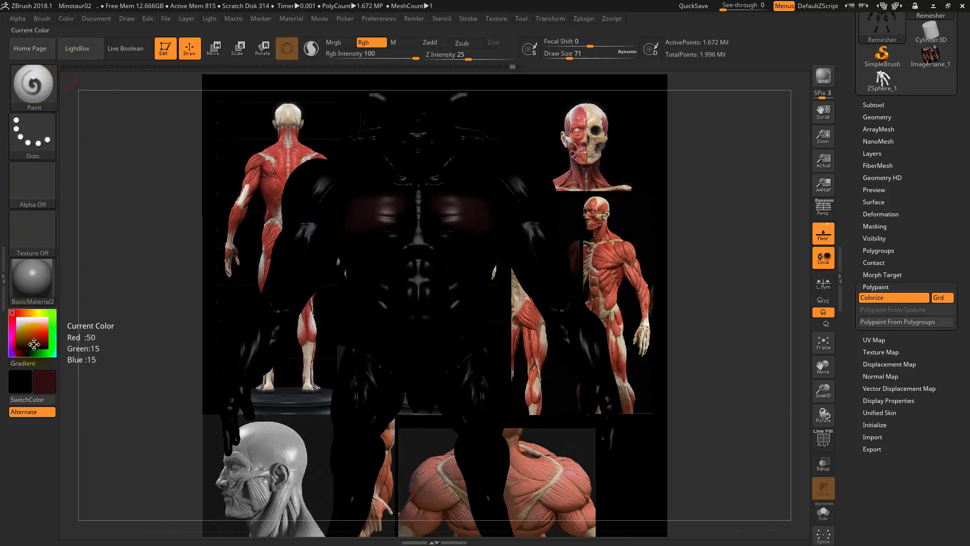
Fill the entire minotaur dark red with Color > FillObject and view it three-quarter.
left_click(71, 19)
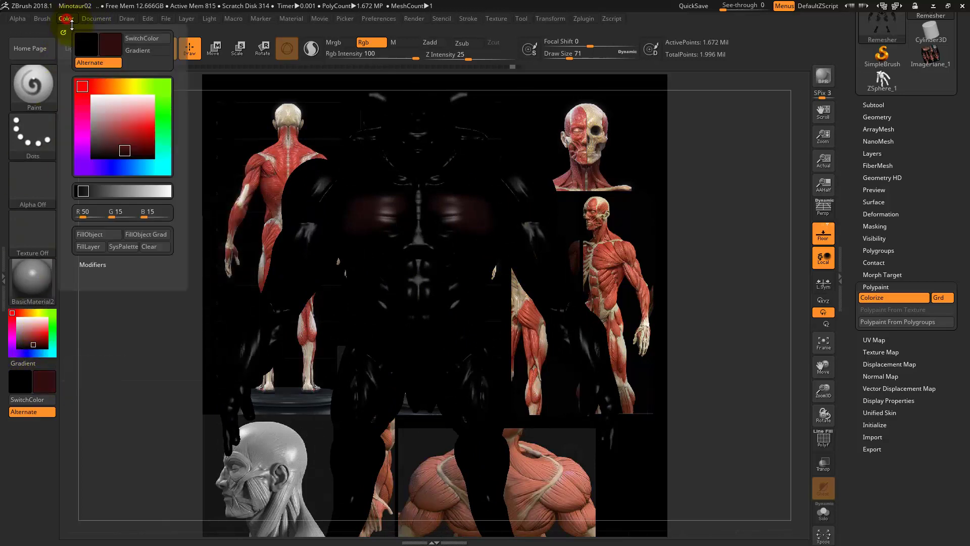
left_click(105, 235)
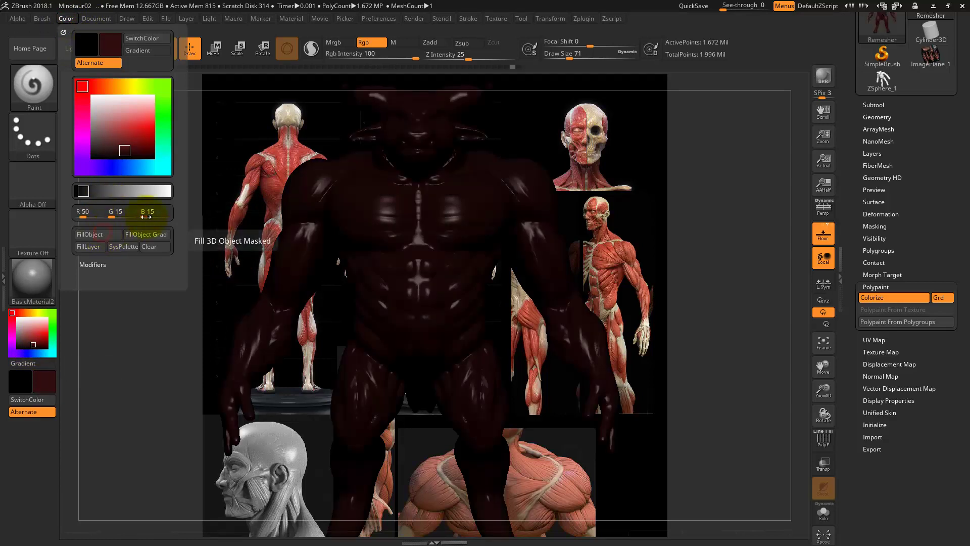
key("space")
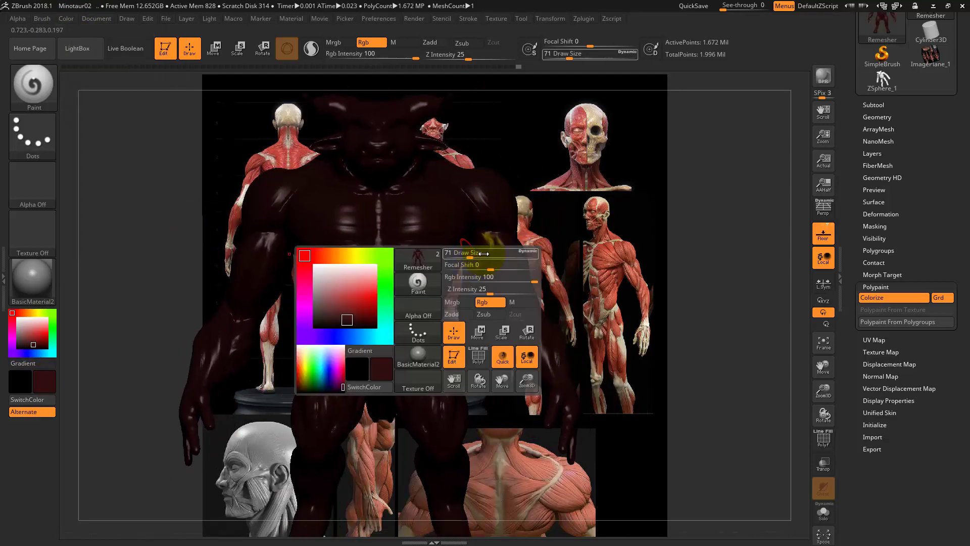
mouse_move(621, 249)
left_mouse_down()
mouse_move(579, 274)
mouse_move(374, 330)
left_mouse_up()
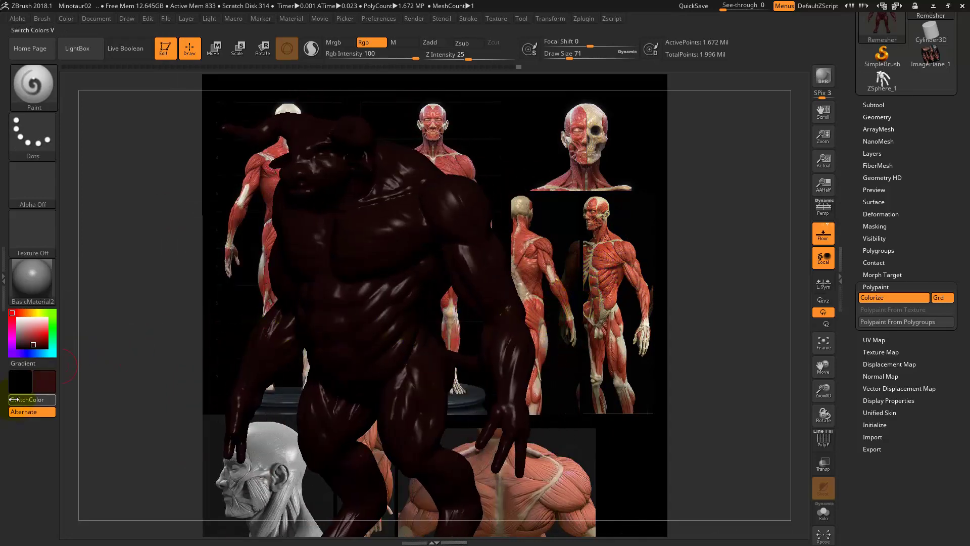
left_click_drag(53, 377, 64, 383)
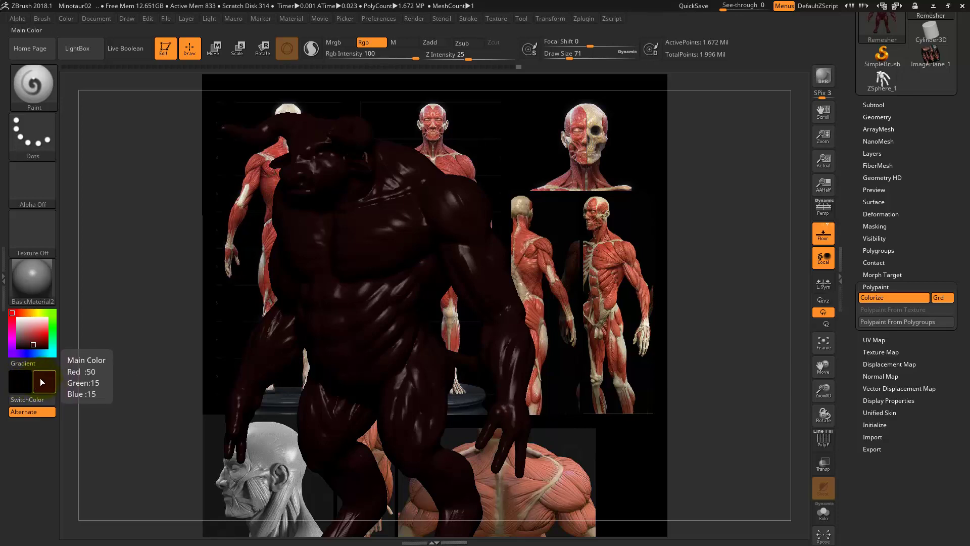
Swap main and secondary colours, pick a brighter orange-red, and set Z Intensity to 0.
key("v")
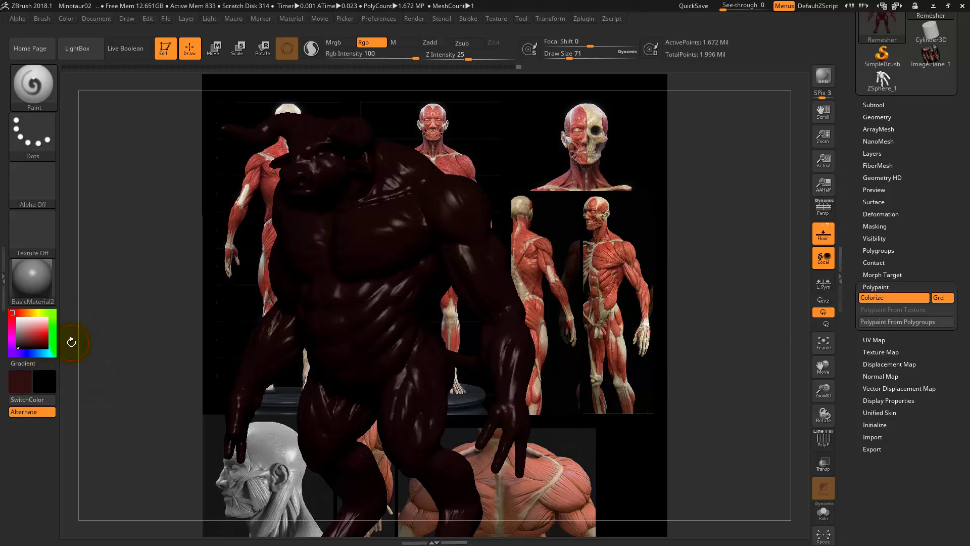
key("v")
key("v")
key("v")
key("v")
key("v")
key("v")
key("v")
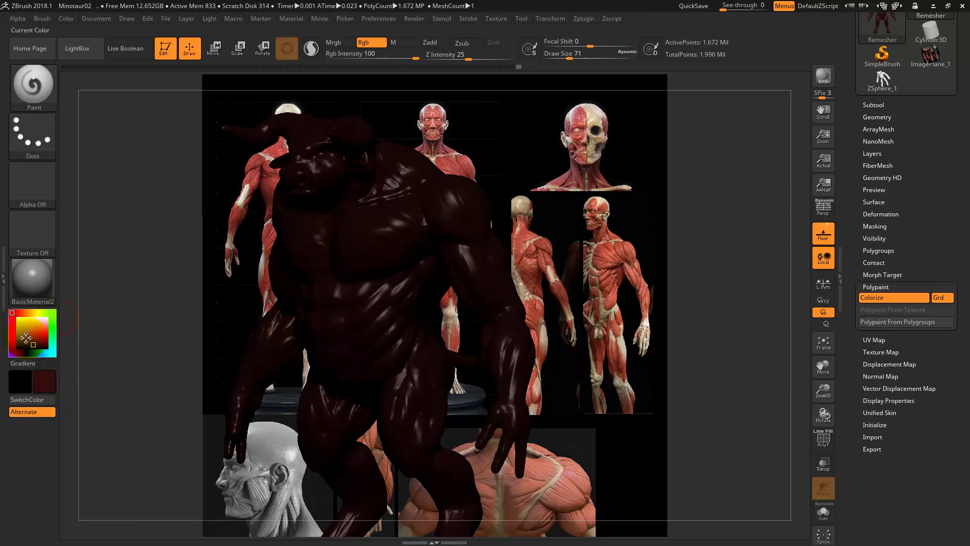
left_click(33, 342)
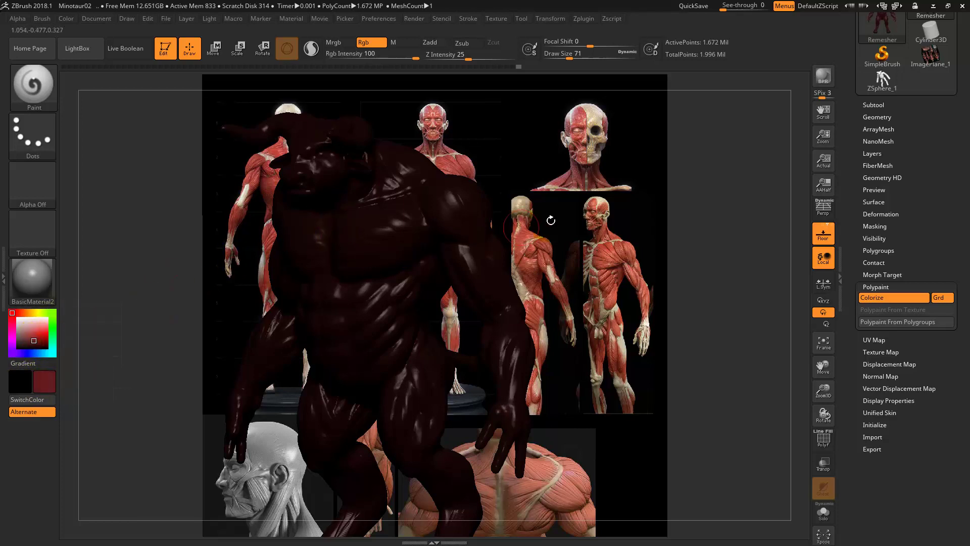
mouse_move(549, 218)
left_mouse_down()
mouse_move(586, 217)
mouse_move(390, 222)
left_mouse_up()
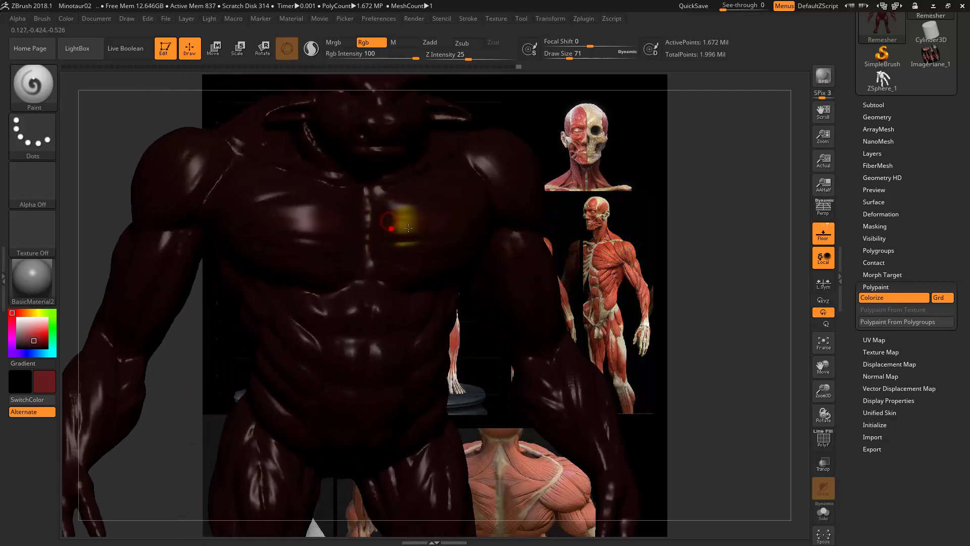
left_click_drag(669, 200, 509, 123)
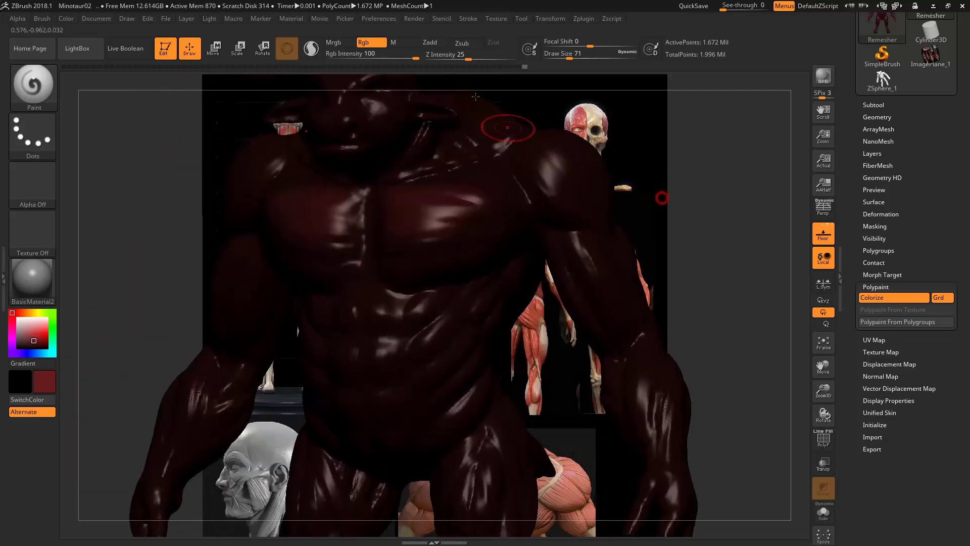
mouse_move(467, 56)
left_mouse_down()
mouse_move(346, 58)
mouse_move(374, 61)
left_mouse_up()
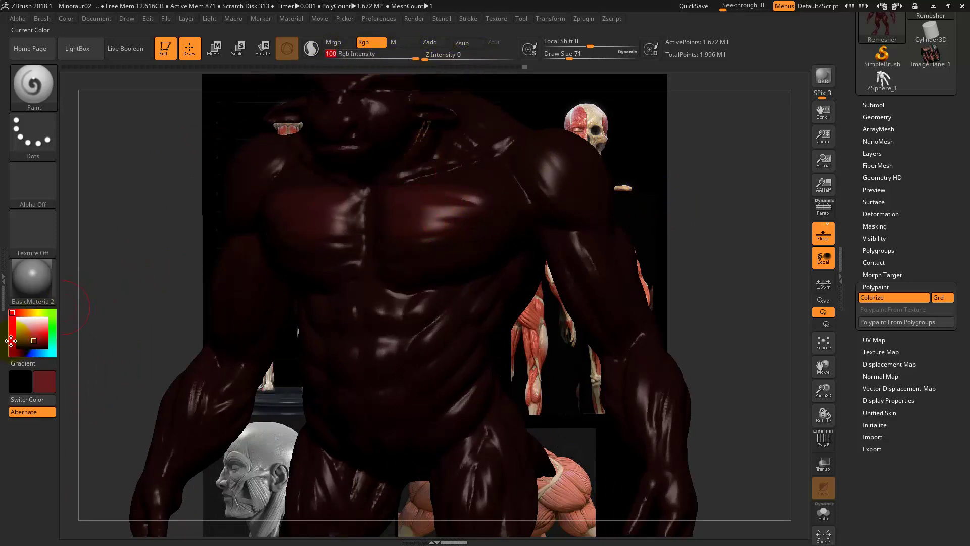
Pick near-white, lower Rgb Intensity to 10, and softly tint the chest.
left_click(21, 318)
left_click_drag(391, 217, 468, 215)
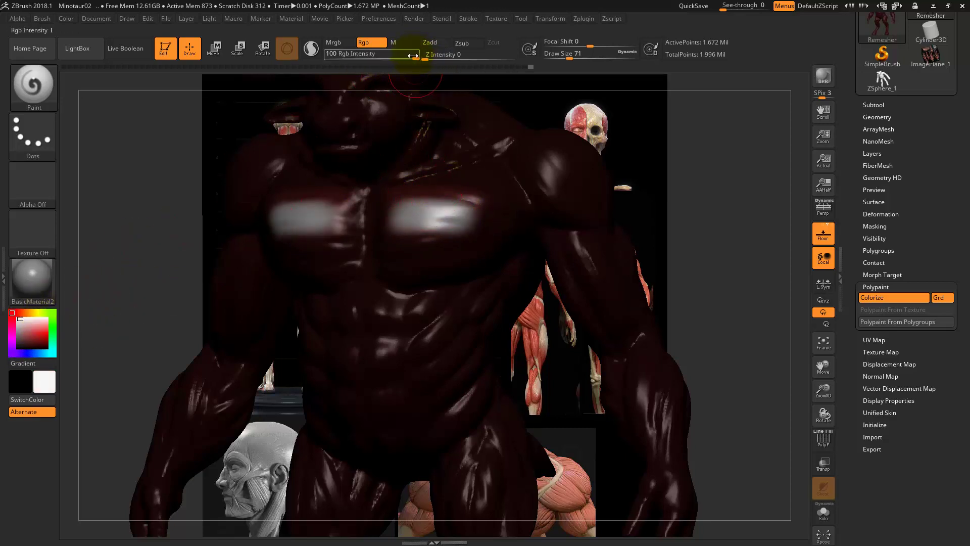
left_click_drag(414, 57, 355, 55)
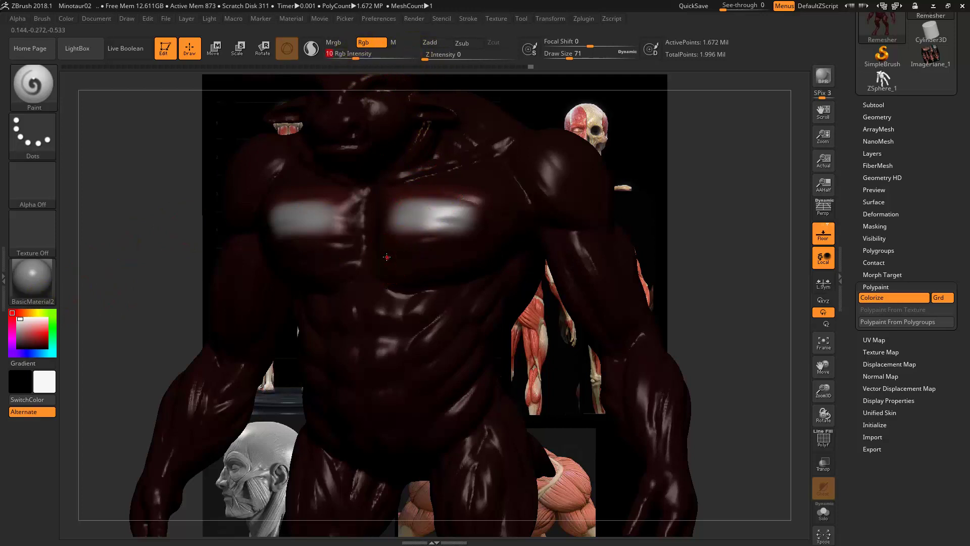
left_click_drag(388, 255, 505, 241)
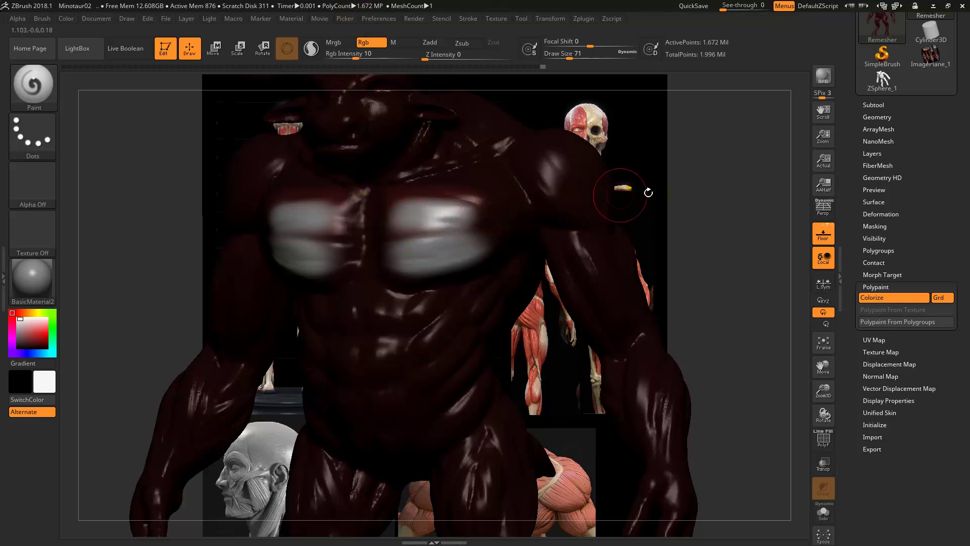
Zoom in on the chest and brush more white across both pectorals.
mouse_move(647, 199)
left_mouse_down()
mouse_move(678, 191)
mouse_move(399, 202)
left_mouse_up()
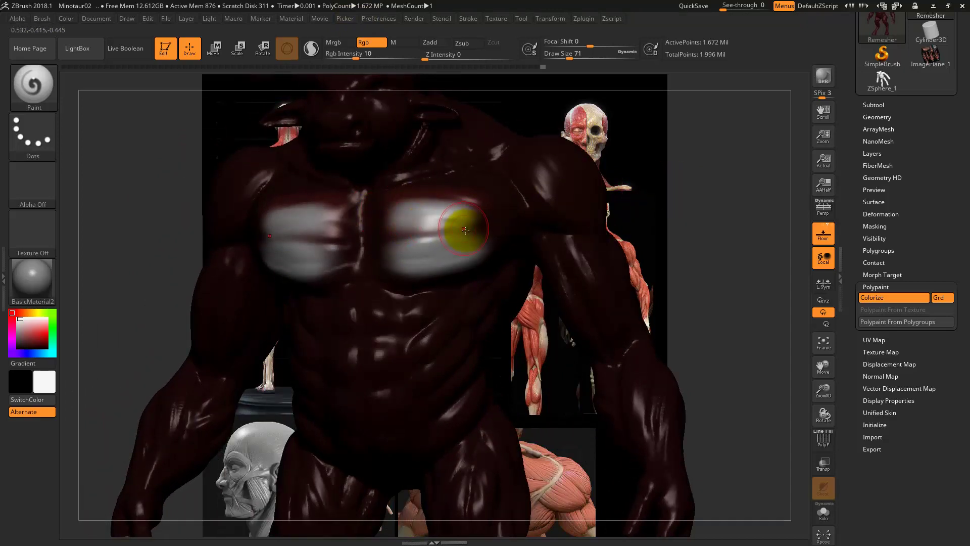
key("ctrl")
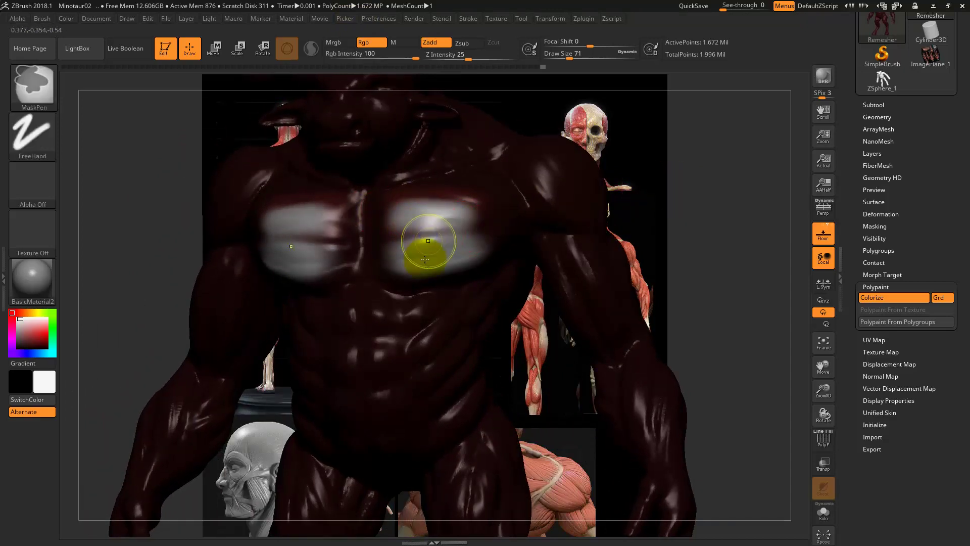
mouse_move(656, 187)
left_mouse_down()
mouse_move(606, 310)
mouse_move(477, 260)
left_mouse_up()
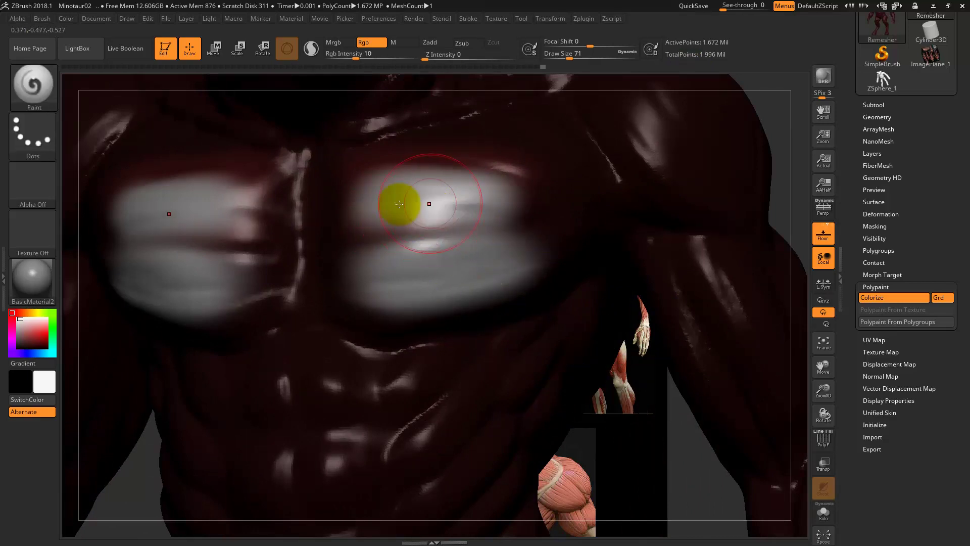
left_click_drag(23, 325, 39, 331)
left_click(18, 318)
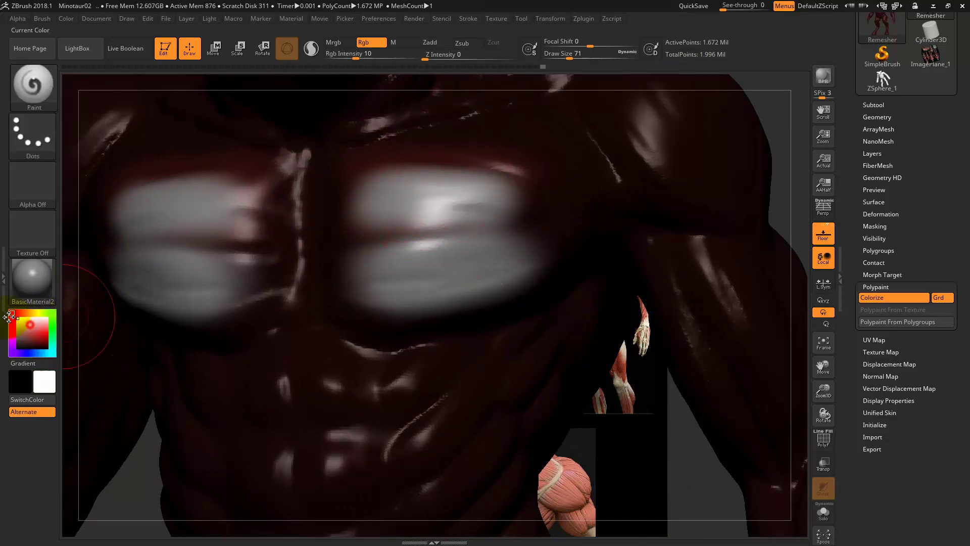
mouse_move(325, 184)
left_mouse_down()
mouse_move(459, 170)
mouse_move(519, 260)
mouse_move(357, 255)
mouse_move(353, 244)
mouse_move(522, 229)
mouse_move(396, 162)
mouse_move(513, 147)
mouse_move(456, 275)
left_mouse_up()
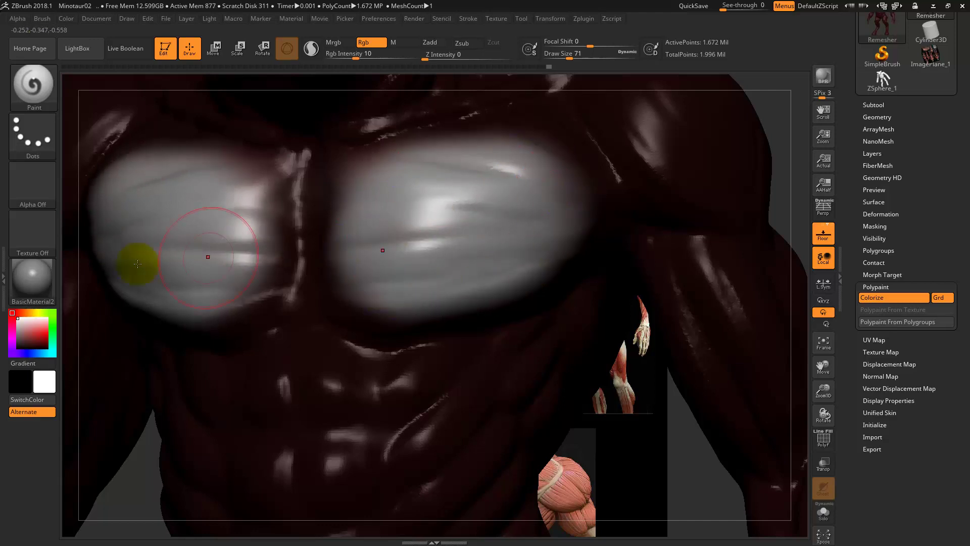
Pick red, raise Rgb Intensity to 100, and paint a red vein down the pectoral.
left_click(49, 334)
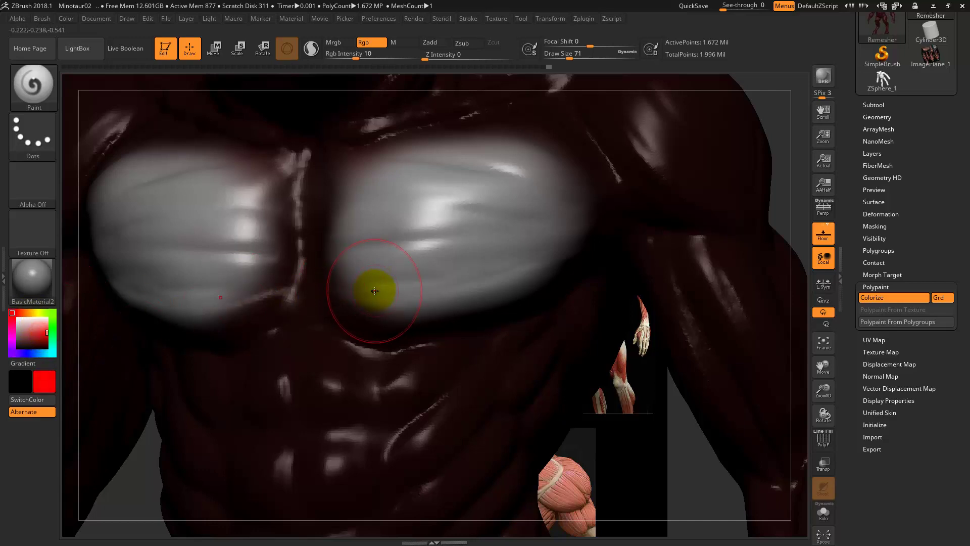
key("s")
left_click_drag(371, 282, 358, 289)
mouse_move(377, 203)
left_mouse_down()
mouse_move(419, 193)
mouse_move(433, 253)
left_mouse_up()
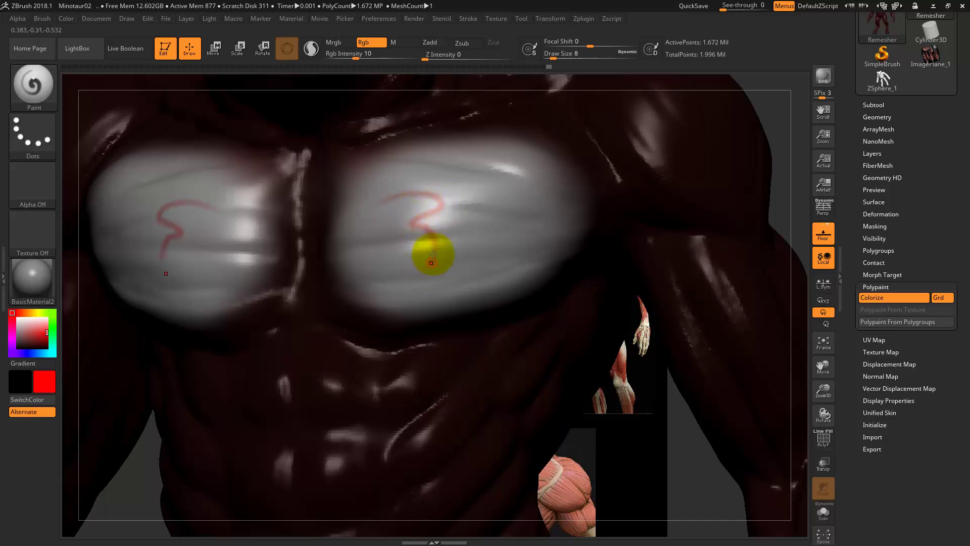
key("ctrl+z")
left_click_drag(358, 59, 415, 59)
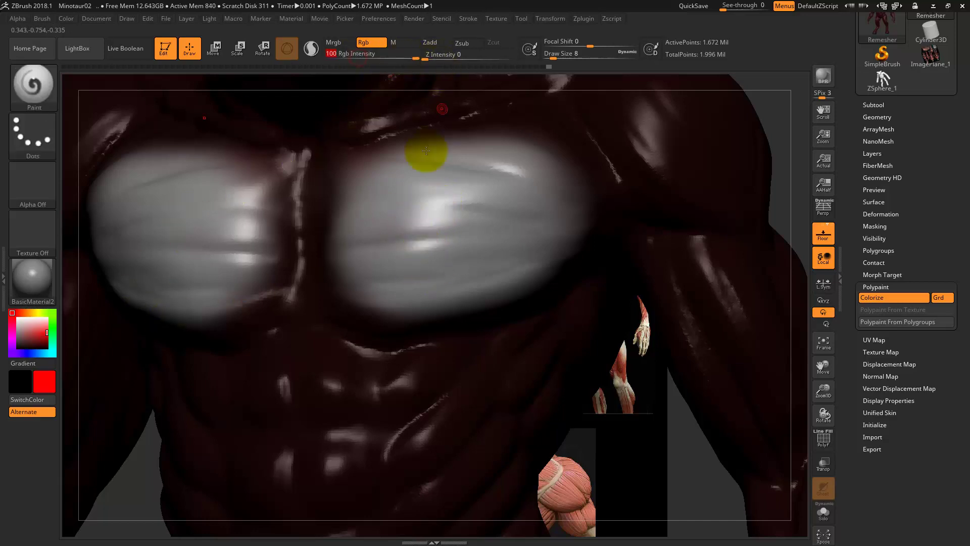
mouse_move(403, 165)
left_mouse_down()
mouse_move(389, 171)
mouse_move(386, 201)
mouse_move(398, 211)
mouse_move(395, 267)
left_mouse_up()
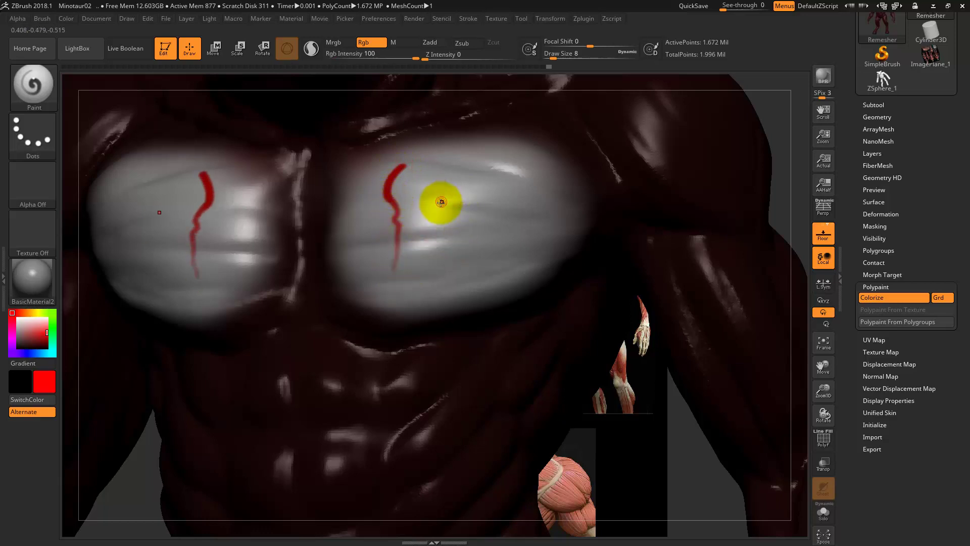
right_click_drag(417, 217, 407, 316, "ctrl")
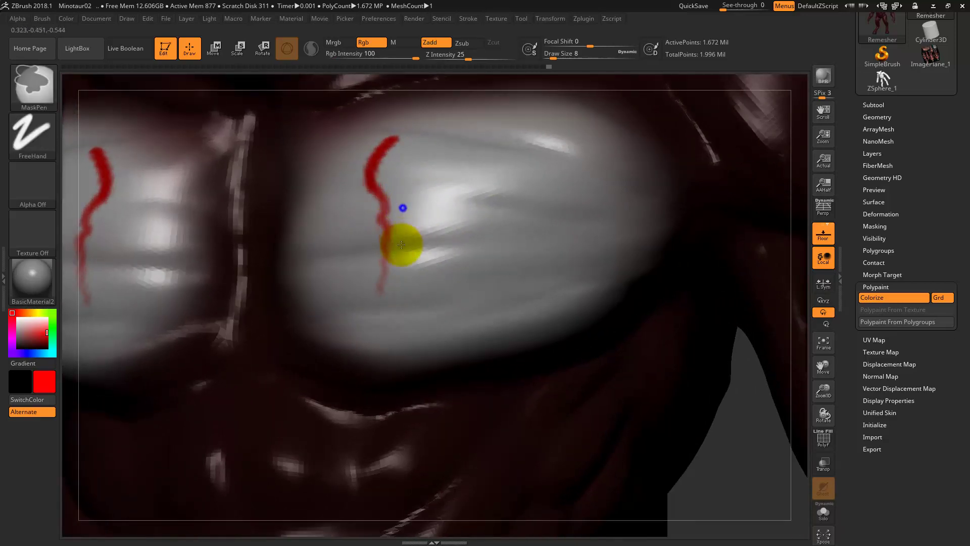
right_click_drag(401, 245, 403, 190, "ctrl")
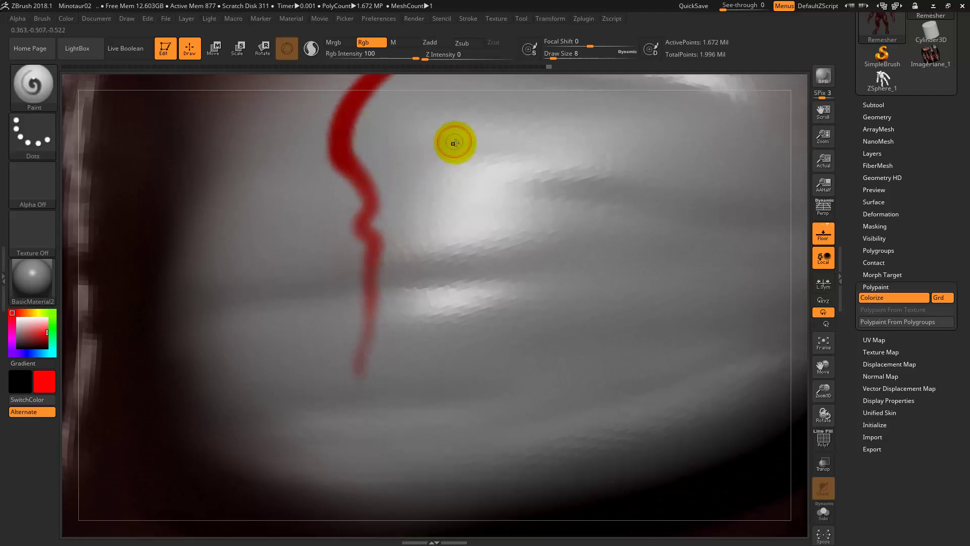
Set Draw Size to 4, paint thin red veins on the pectorals, and frame the torso.
key("s")
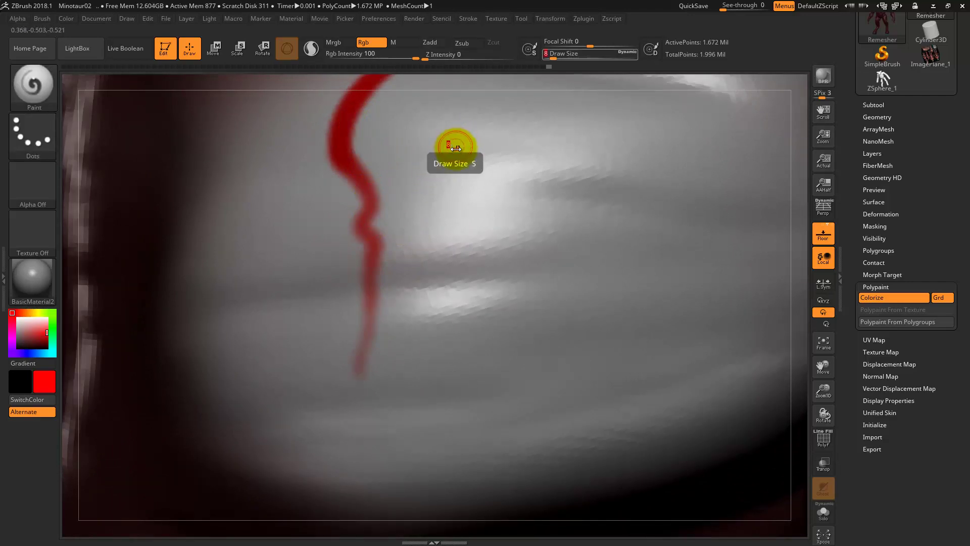
type("4")
key("Return")
mouse_move(470, 116)
left_mouse_down()
mouse_move(449, 160)
mouse_move(459, 264)
mouse_move(422, 319)
left_mouse_up()
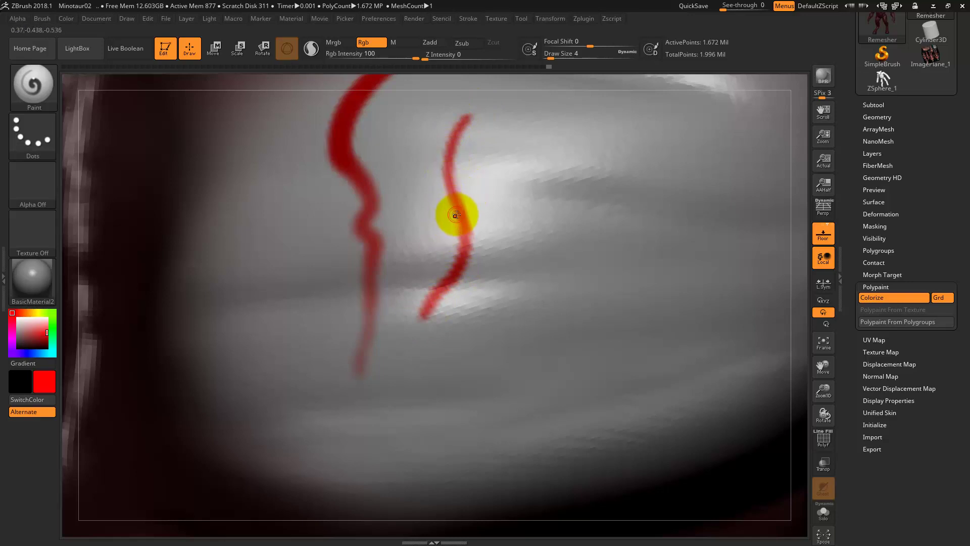
right_click_drag(418, 192, 437, 123, "ctrl")
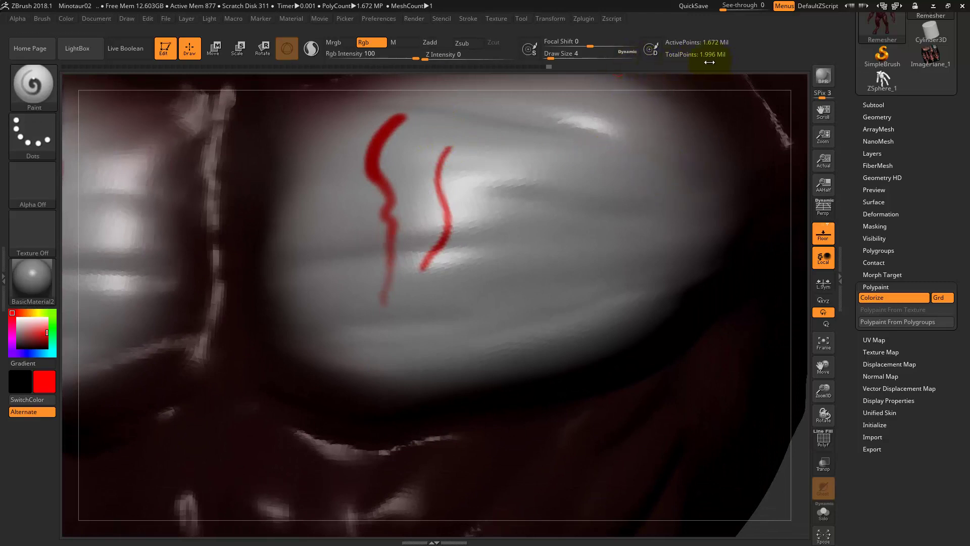
mouse_move(393, 122)
left_mouse_down()
mouse_move(353, 152)
mouse_move(362, 182)
mouse_move(379, 167)
left_mouse_up()
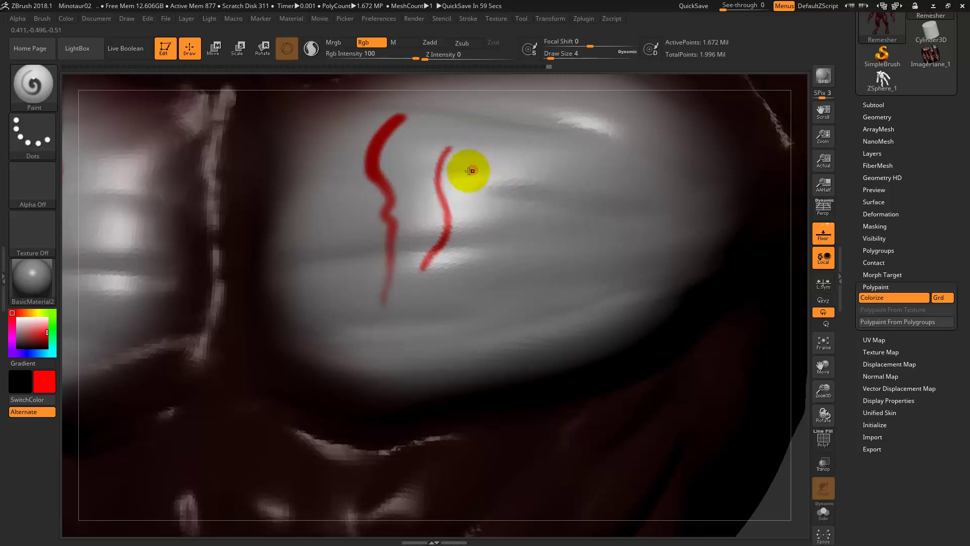
key("ctrl")
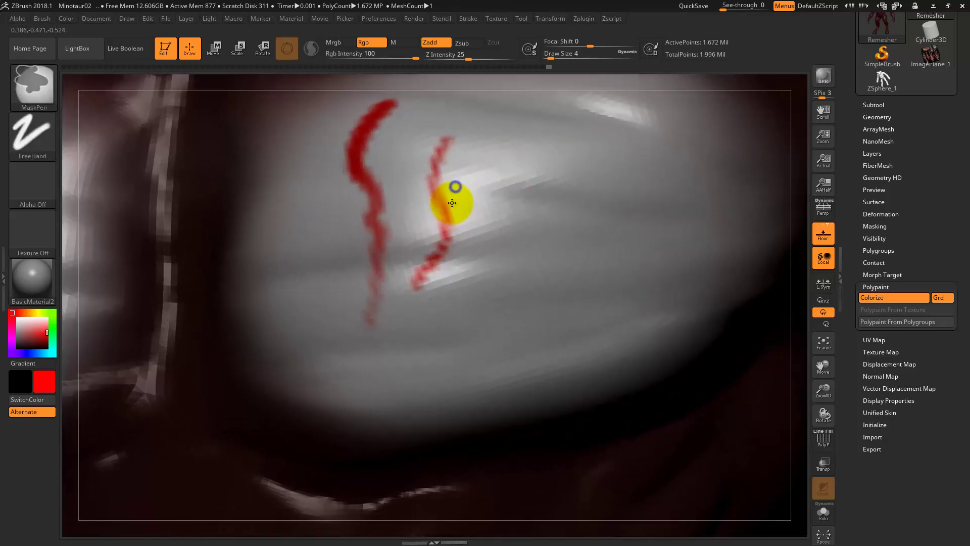
key("minus")
key("minus")
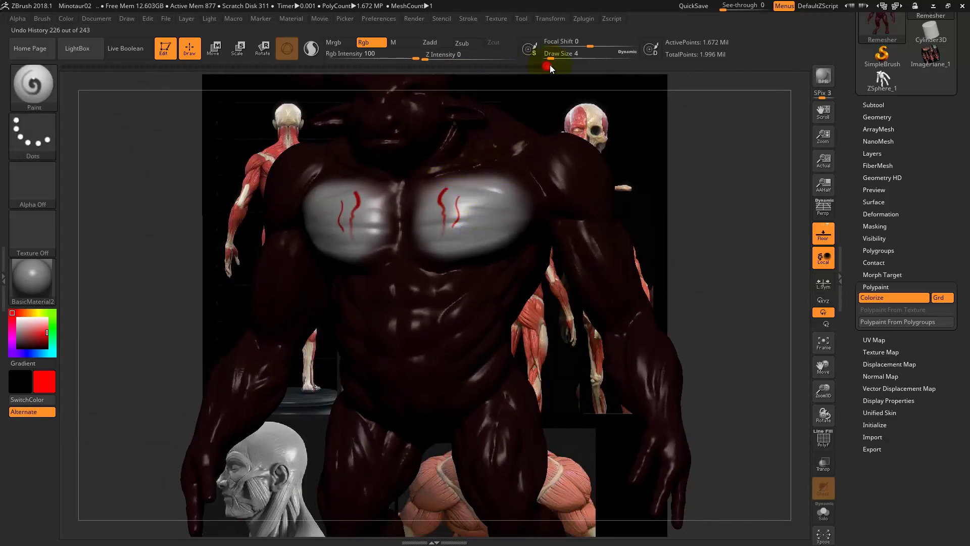
Clear the chest mask and sample the body's dark maroon as the paint colour.
left_click(535, 70, "ctrl")
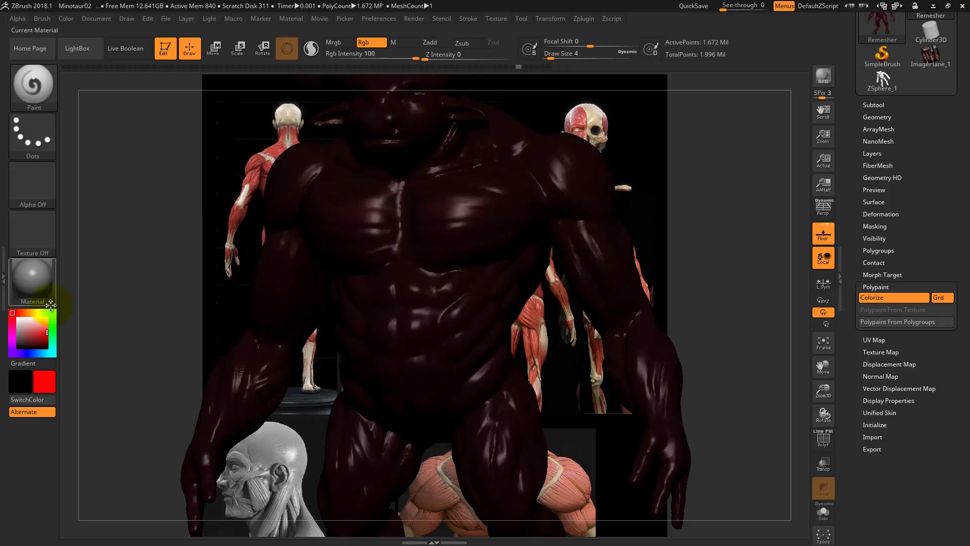
left_click_drag(31, 333, 62, 337)
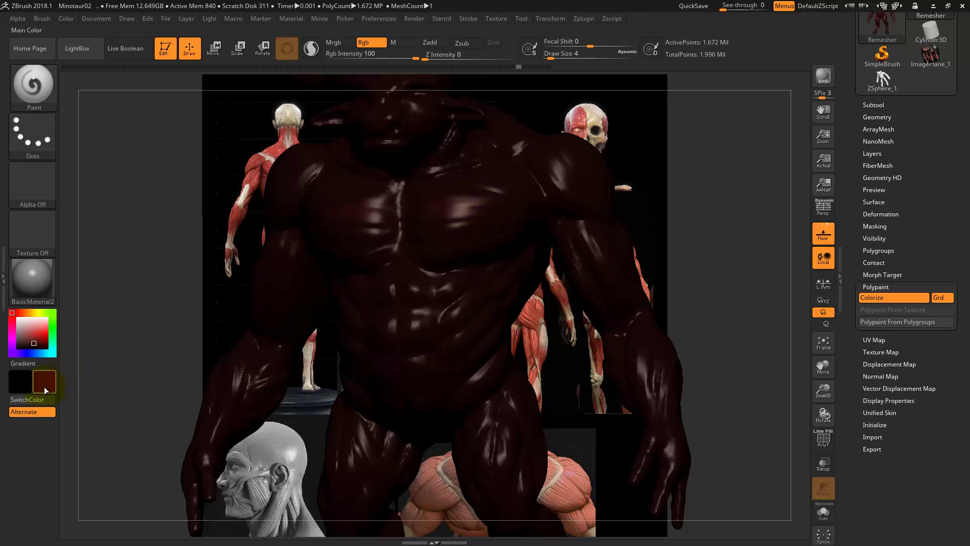
left_click_drag(45, 389, 298, 261)
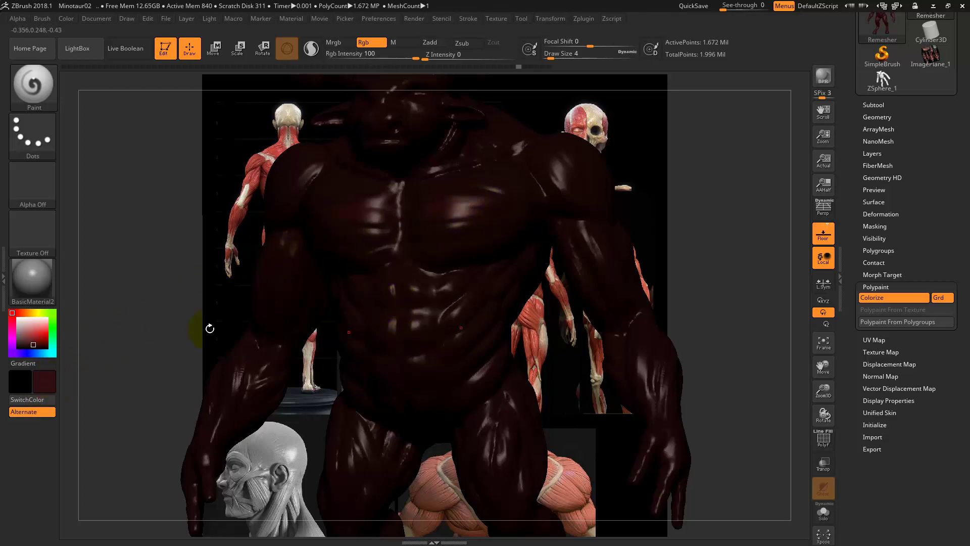
left_click_drag(43, 390, 445, 194)
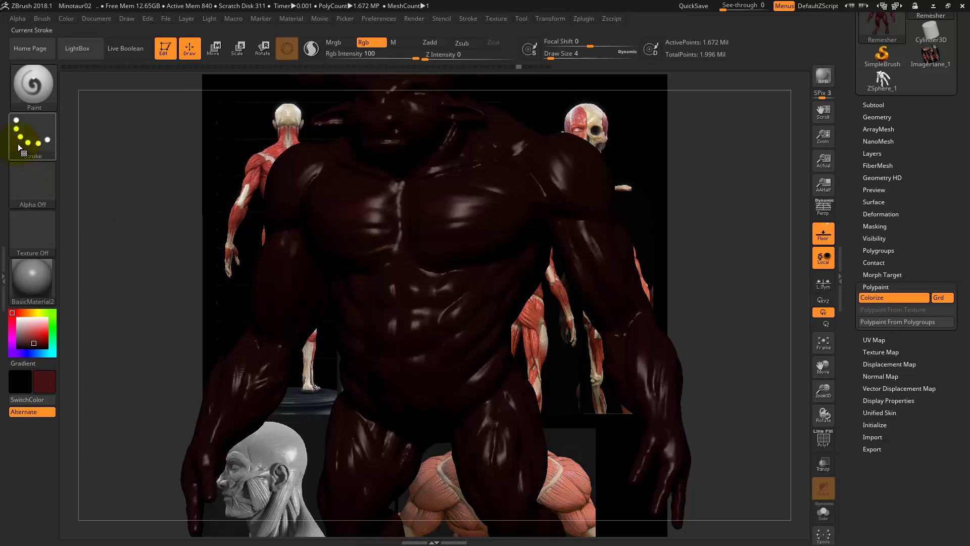
Set the brush to Draw Size 101 and Rgb Intensity 48.
key("s")
left_click_drag(243, 218, 271, 218)
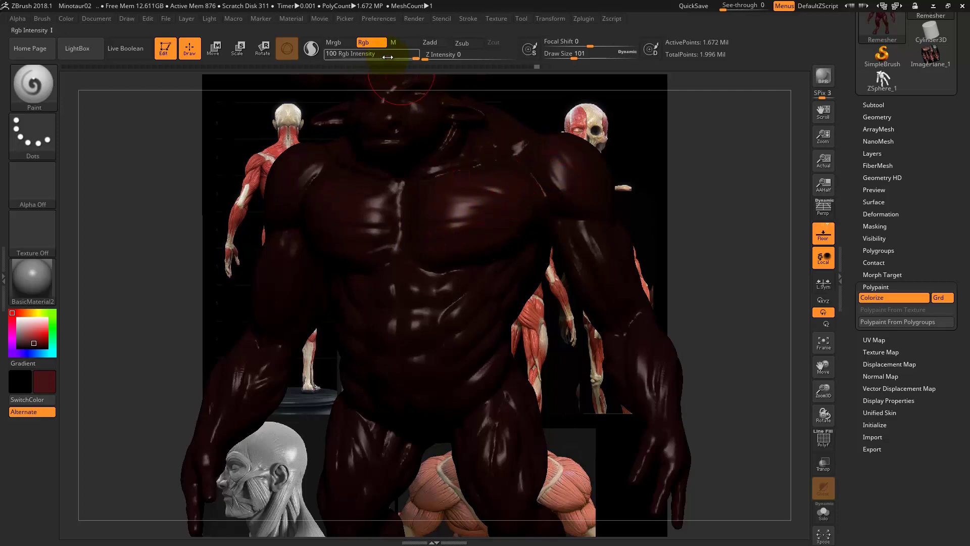
mouse_move(399, 57)
left_mouse_down()
mouse_move(376, 58)
mouse_move(390, 59)
left_mouse_up()
Pick a brighter red, then turn the minotaur to side and shoulder views.
left_click(35, 337)
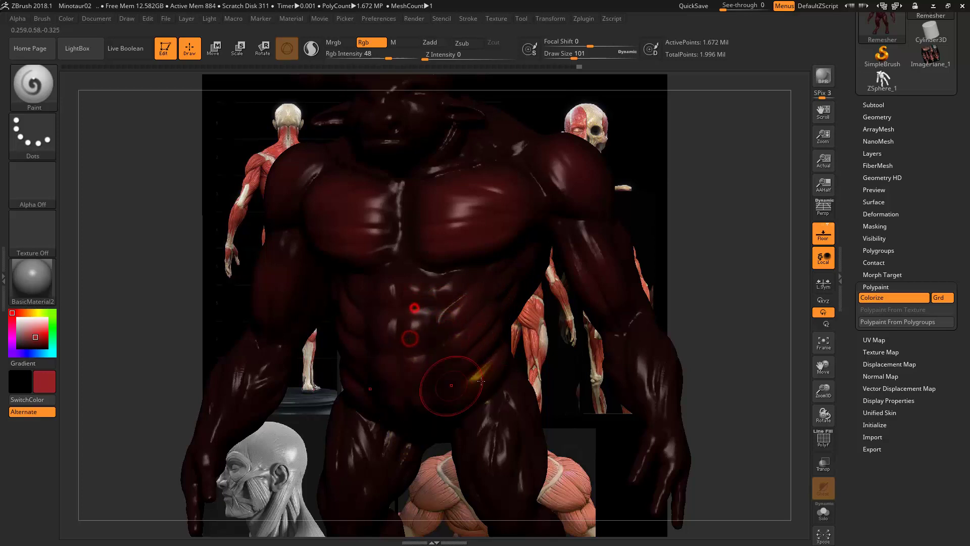
mouse_move(523, 429)
right_mouse_down()
mouse_move(600, 372)
mouse_move(523, 285)
right_mouse_up()
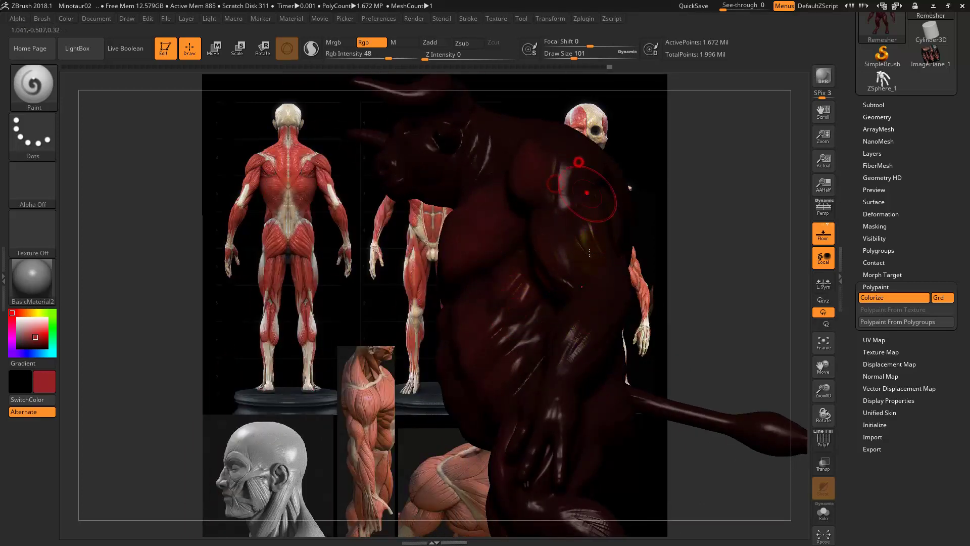
right_click_drag(589, 253, 589, 113)
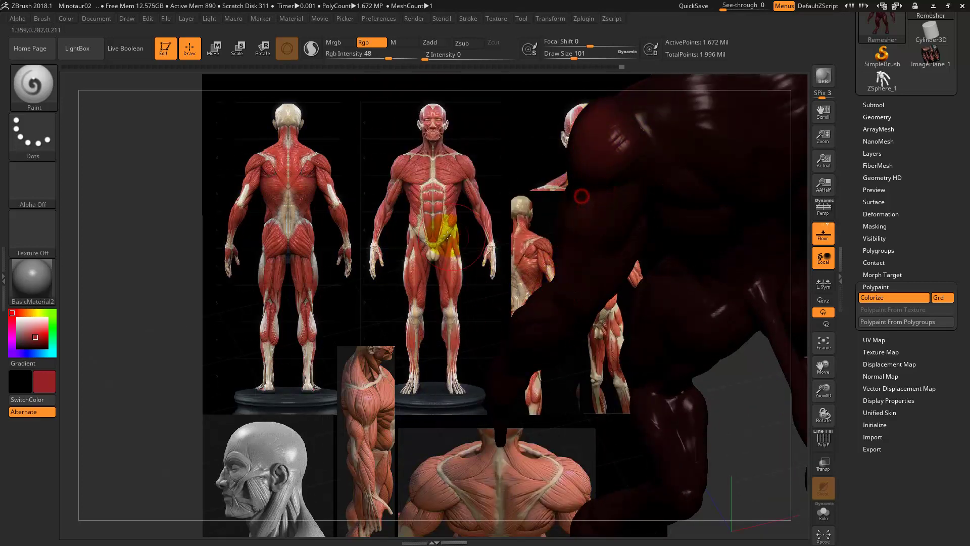
right_click_drag(581, 190, 633, 215)
right_click_drag(623, 320, 600, 327)
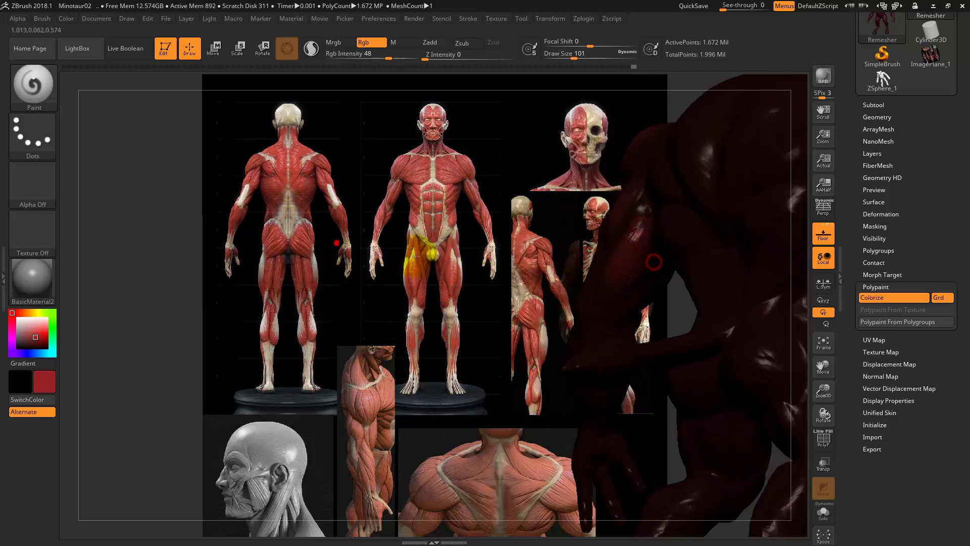
Rotate the minotaur through front, three-quarter and back three-quarter views.
right_click_drag(654, 262, 361, 268)
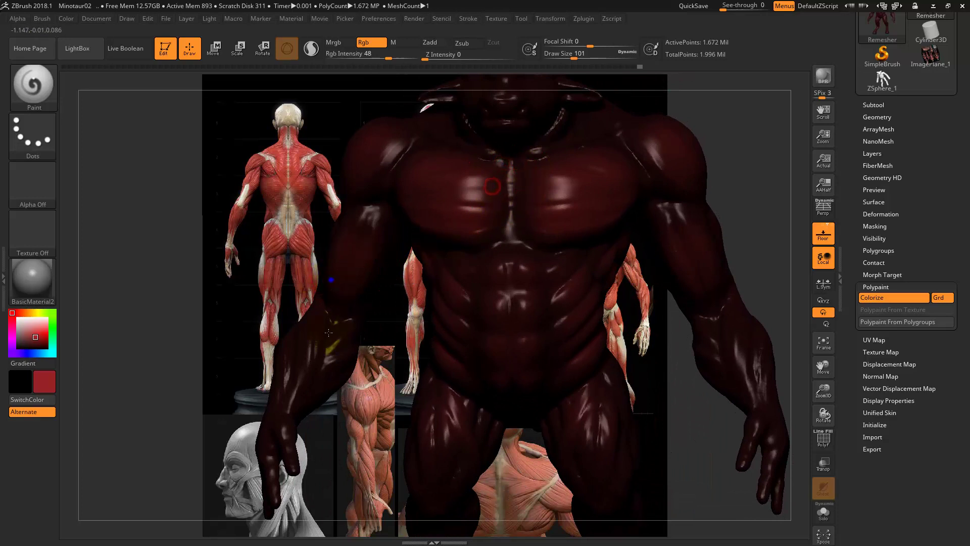
right_click_drag(453, 237, 482, 220)
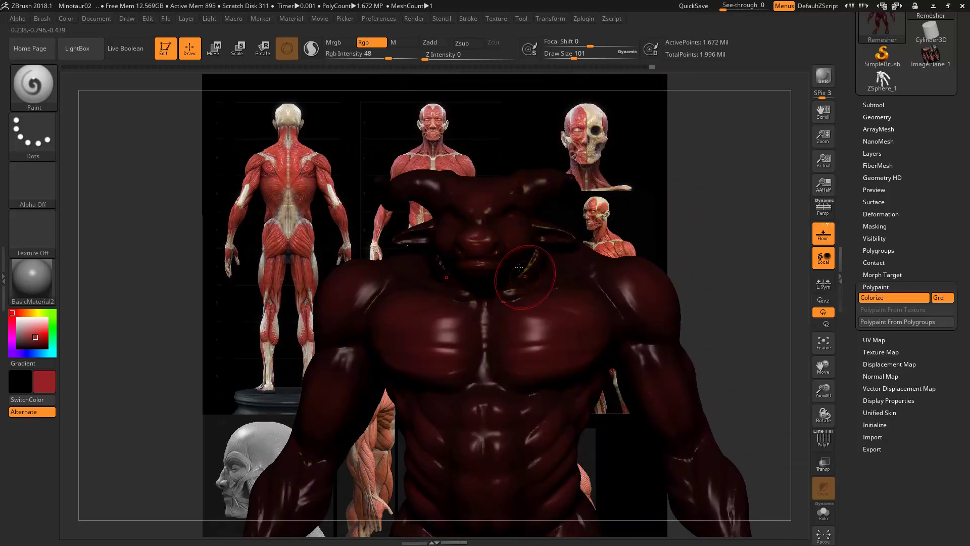
right_click_drag(518, 267, 596, 245)
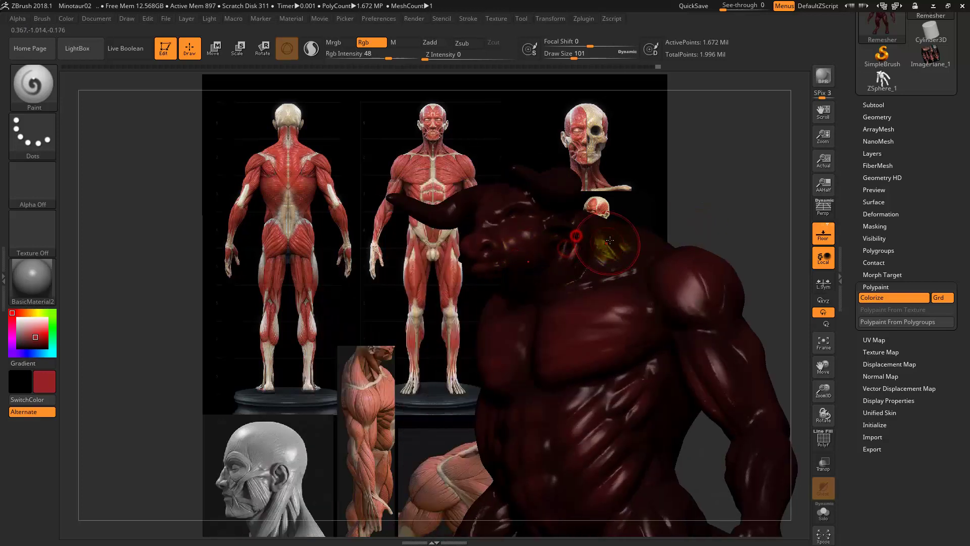
right_click_drag(776, 186, 655, 197)
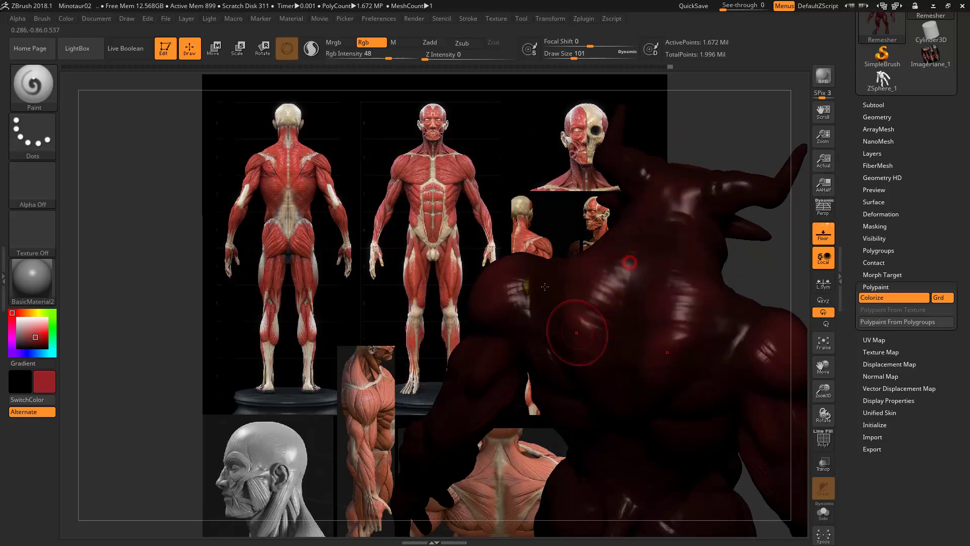
right_click_drag(576, 332, 592, 293)
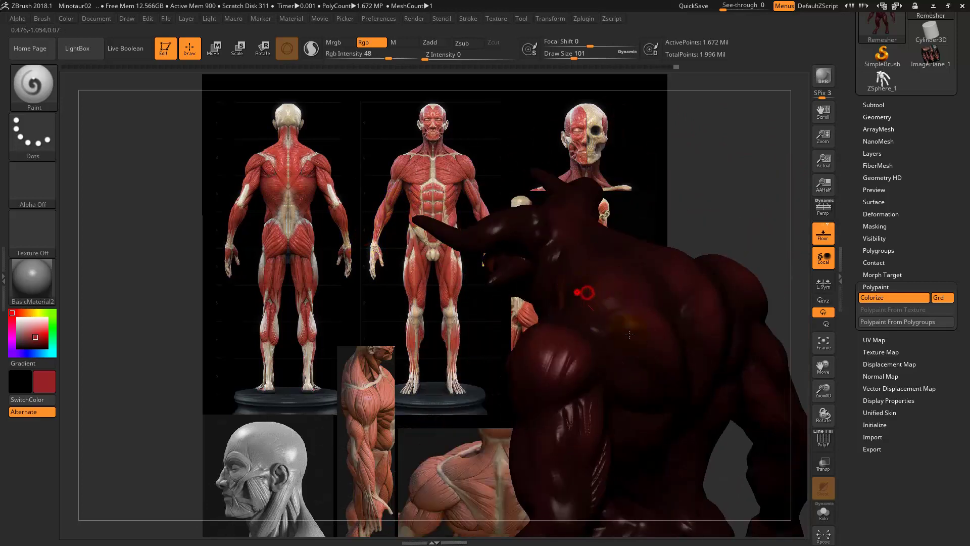
mouse_move(636, 359)
right_mouse_down()
mouse_move(690, 268)
mouse_move(631, 262)
right_mouse_up()
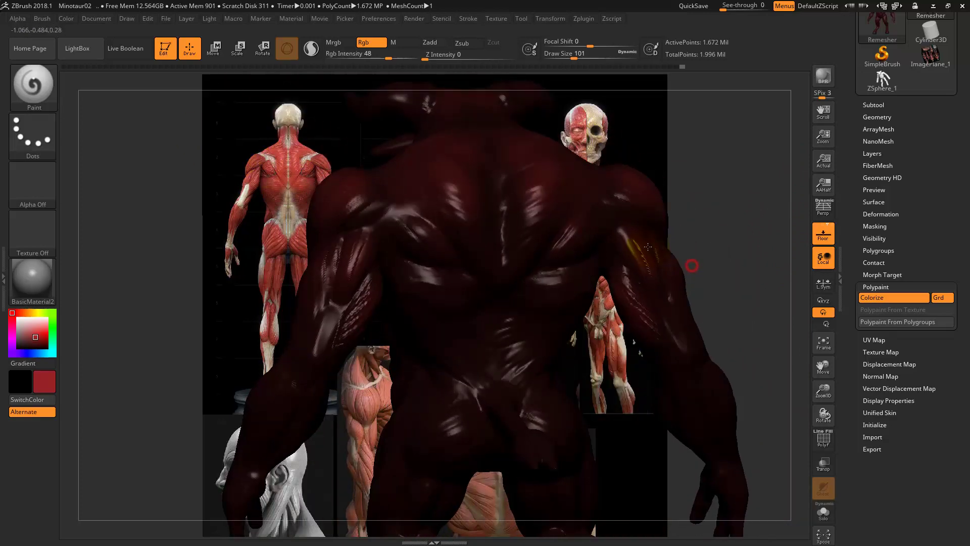
Paint light red across the abdomen and front, turning toward the torso and thighs.
left_click(546, 208)
left_click(397, 277)
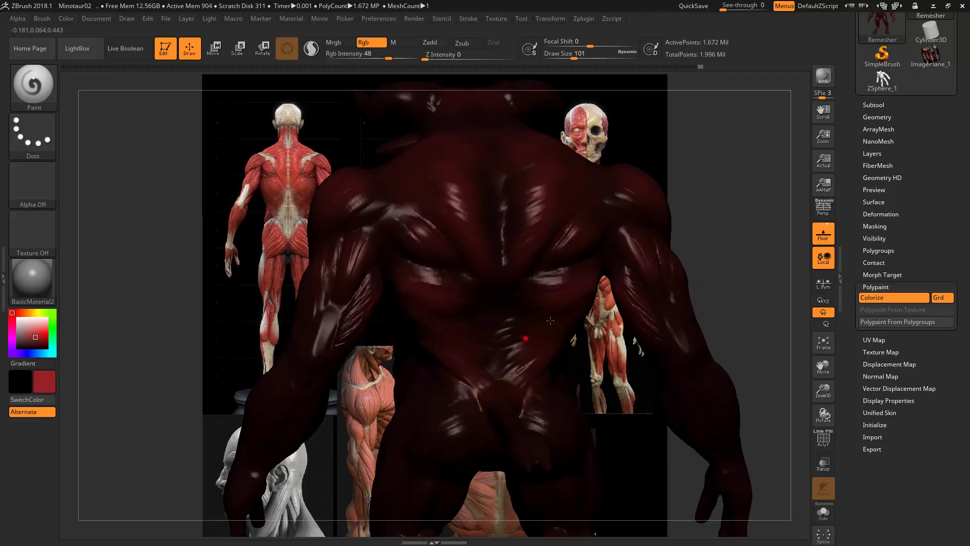
left_click(569, 287)
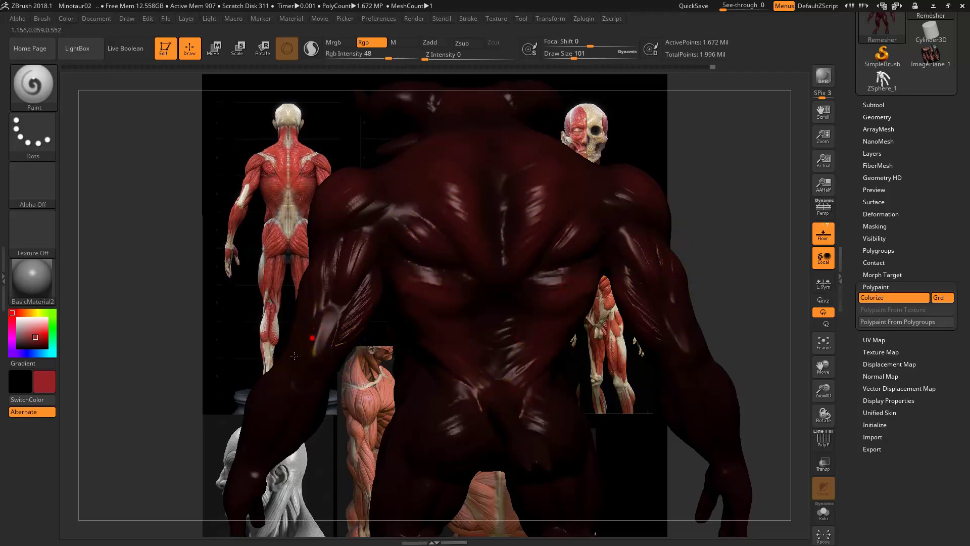
left_click_drag(288, 336, 370, 192)
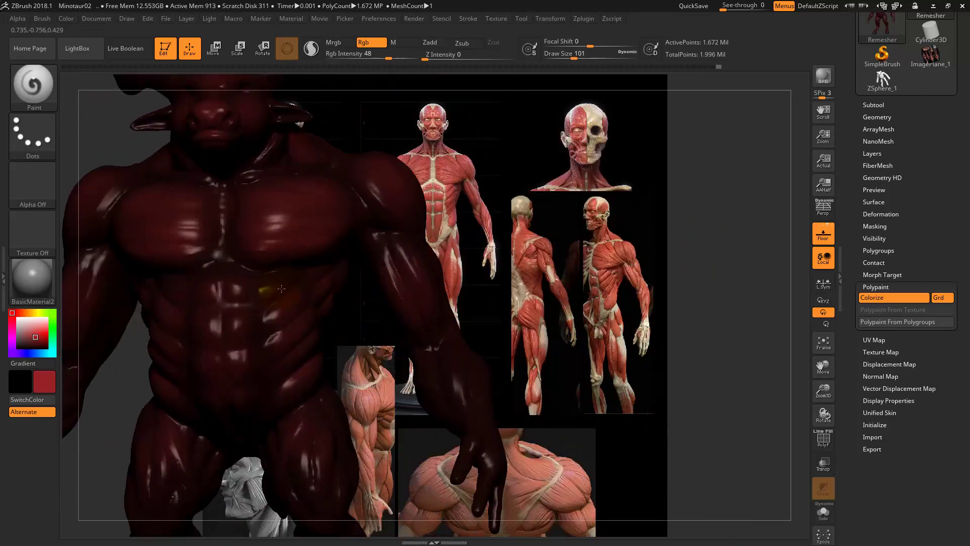
left_click_drag(207, 317, 628, 202)
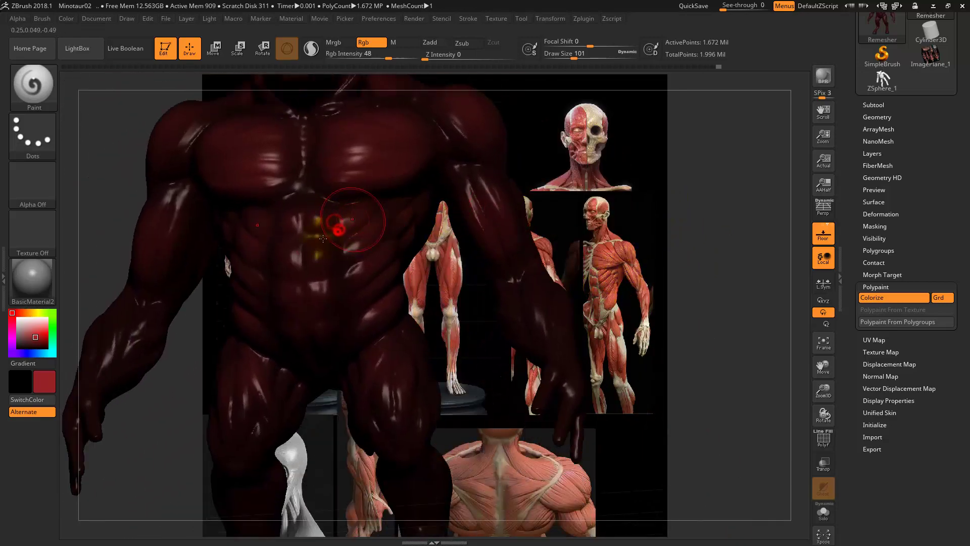
left_click_drag(386, 276, 336, 360)
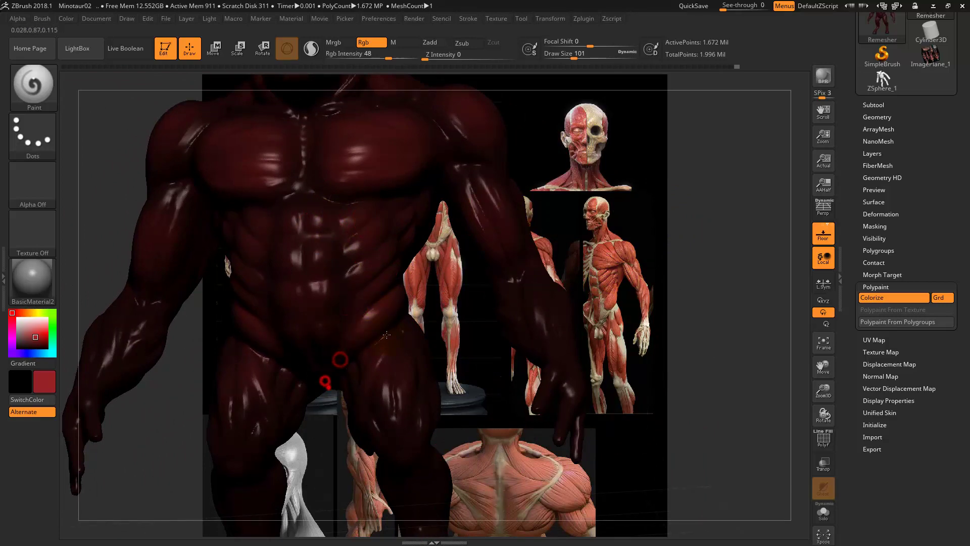
left_click_drag(480, 411, 407, 309)
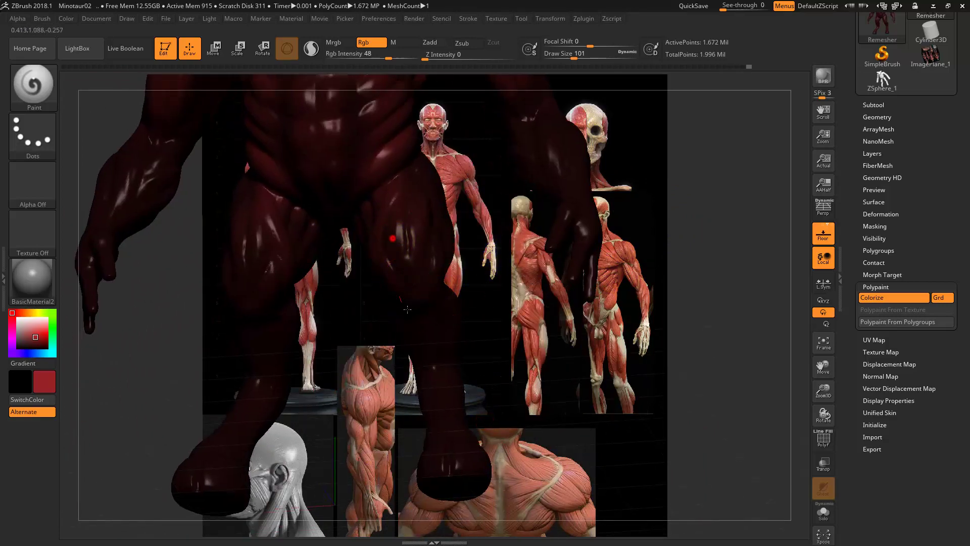
left_click_drag(518, 303, 346, 228)
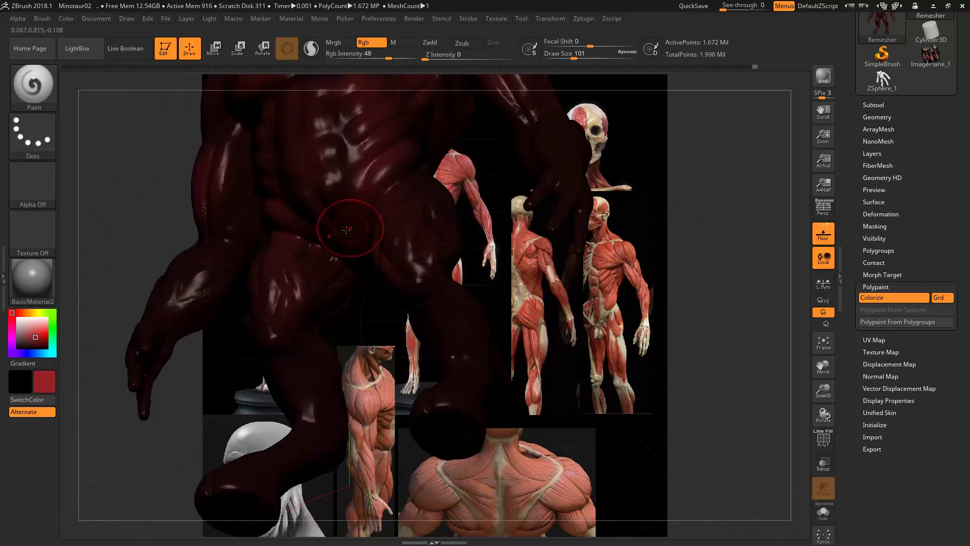
mouse_move(553, 320)
left_mouse_down()
mouse_move(440, 300)
mouse_move(374, 217)
left_mouse_up()
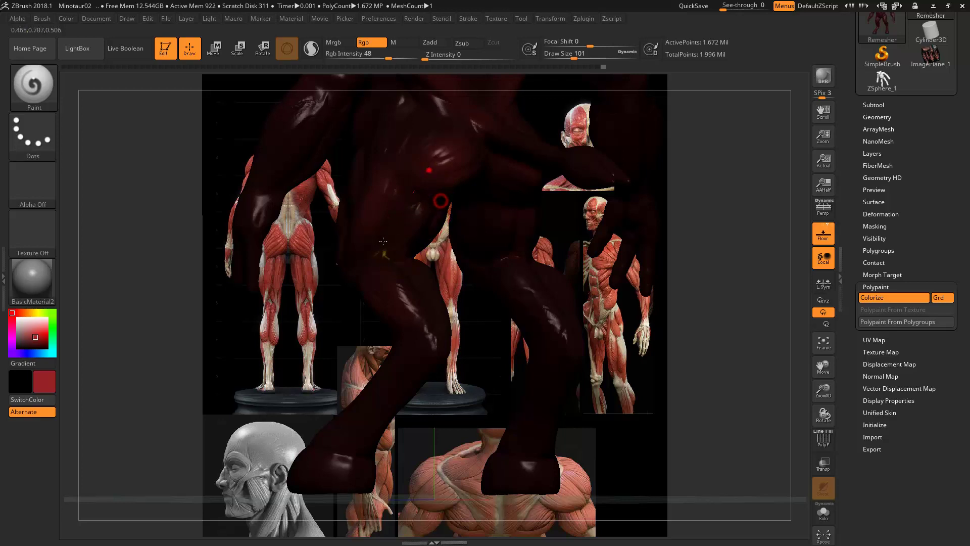
Work red polypaint over the legs, back and arm, rotating around to the chest.
left_click_drag(473, 352, 457, 272)
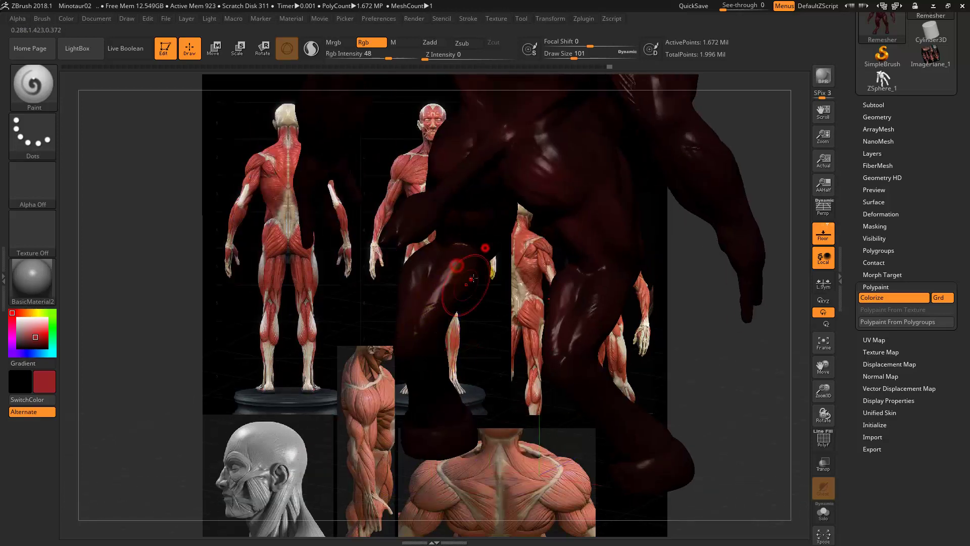
mouse_move(517, 295)
left_mouse_down()
mouse_move(516, 233)
mouse_move(510, 306)
left_mouse_up()
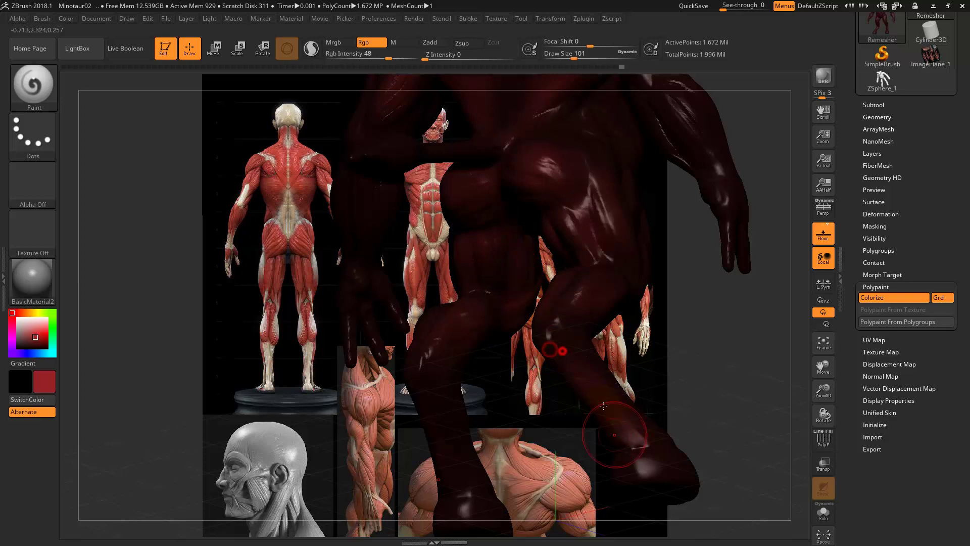
left_click_drag(727, 372, 613, 333)
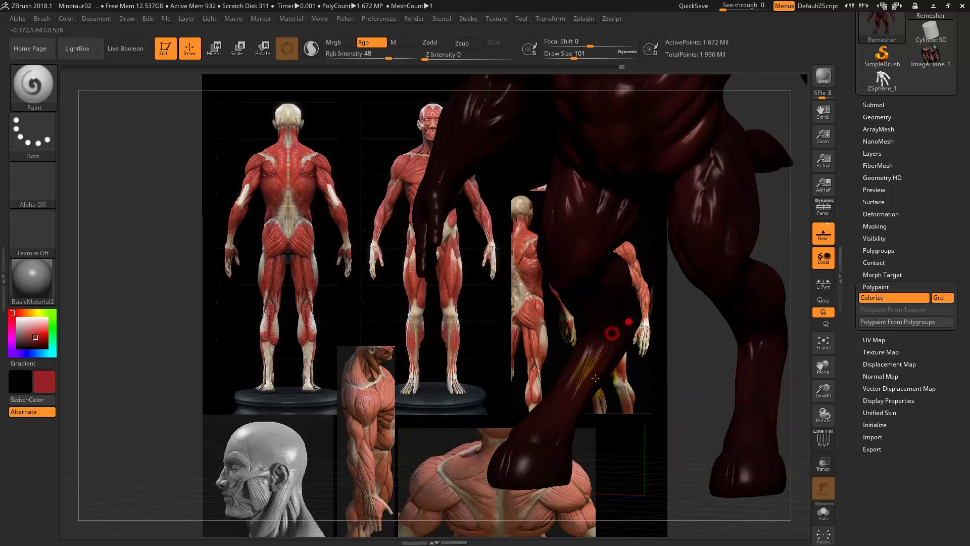
left_click_drag(433, 278, 388, 264)
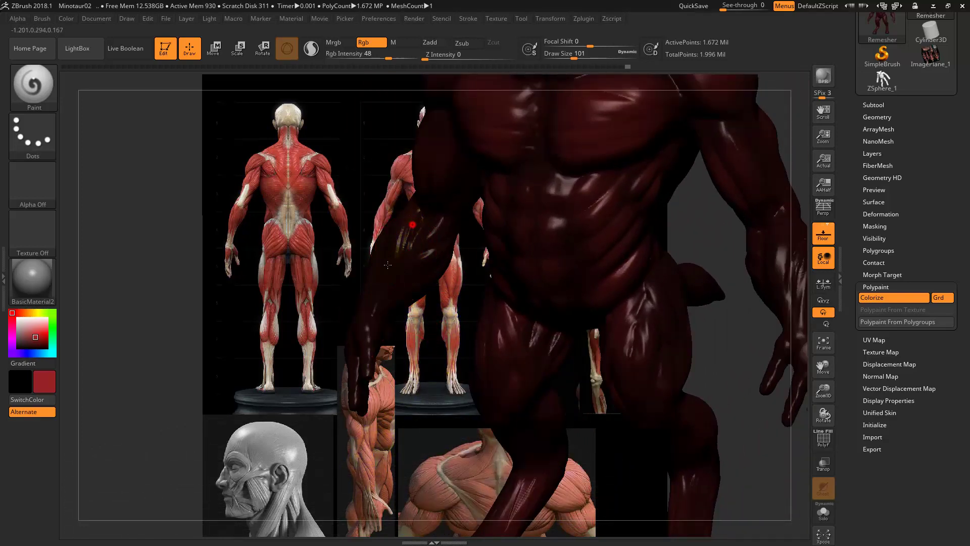
left_click_drag(447, 229, 470, 302)
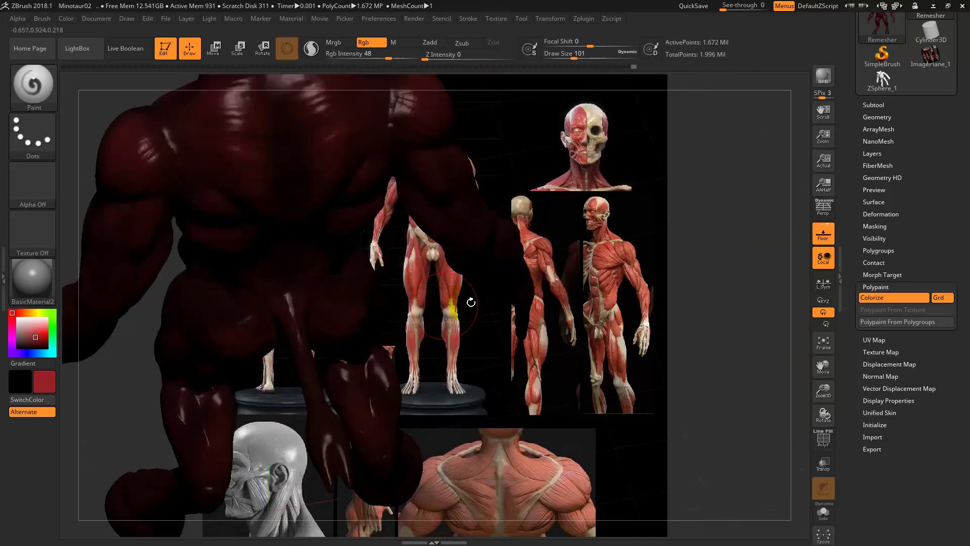
left_click_drag(584, 355, 475, 278)
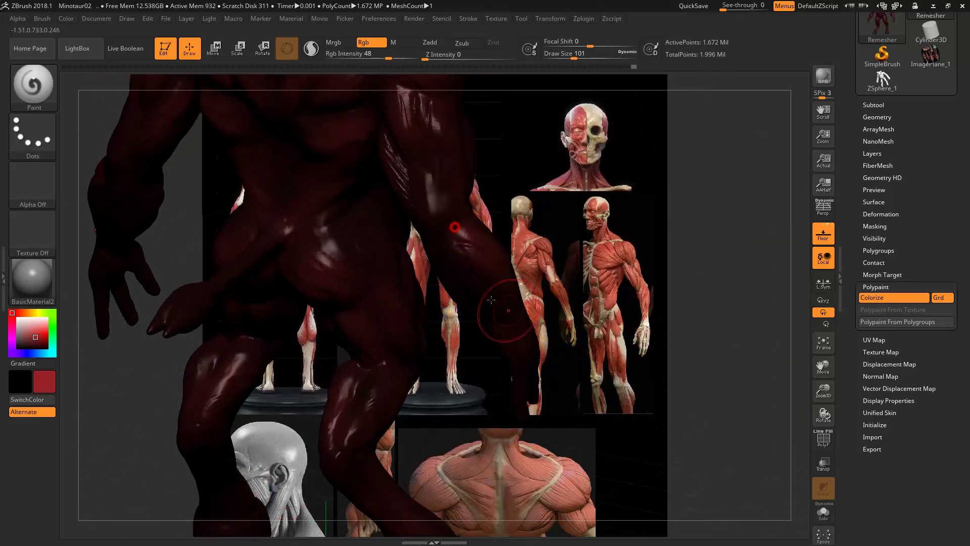
mouse_move(561, 311)
left_mouse_down()
mouse_move(419, 258)
mouse_move(542, 279)
left_mouse_up()
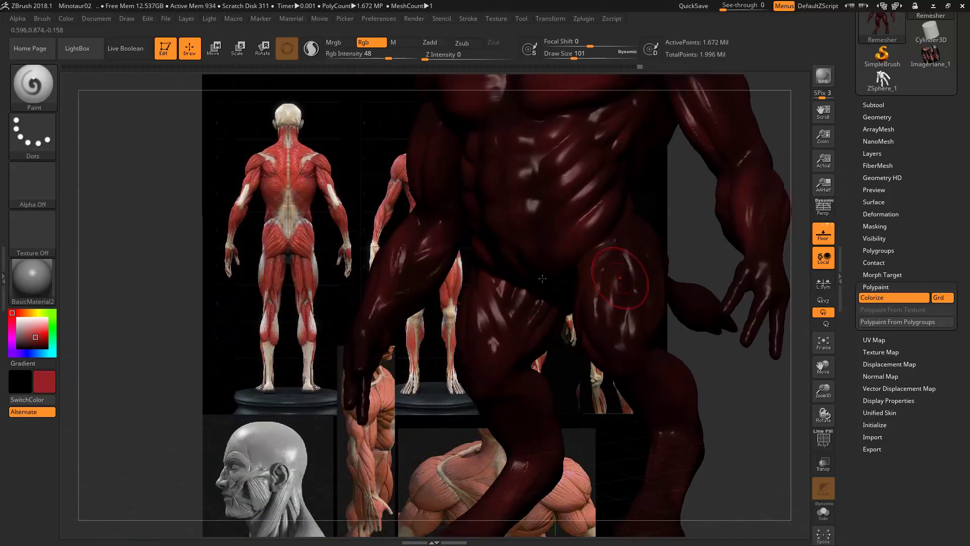
mouse_move(386, 345)
left_mouse_down()
mouse_move(366, 235)
mouse_move(371, 285)
left_mouse_up()
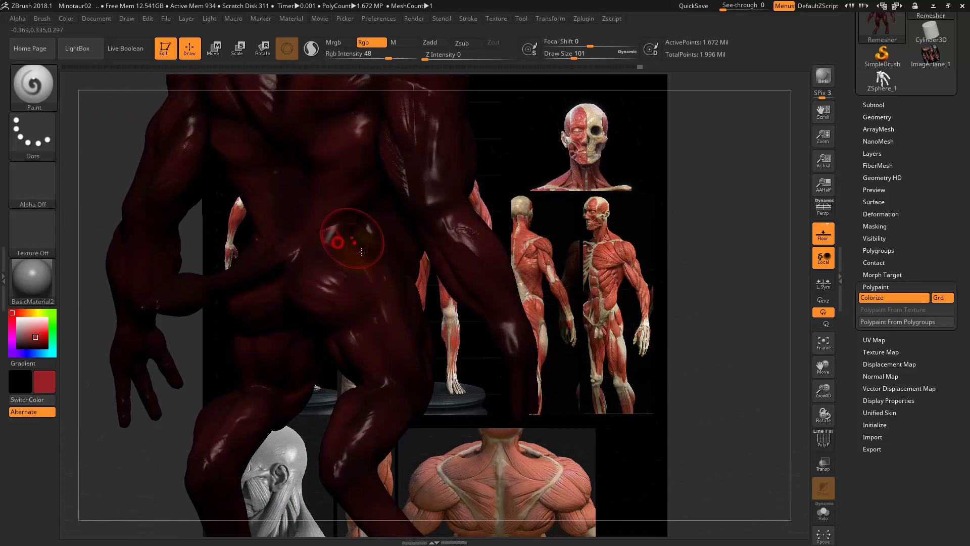
left_click_drag(362, 251, 358, 271)
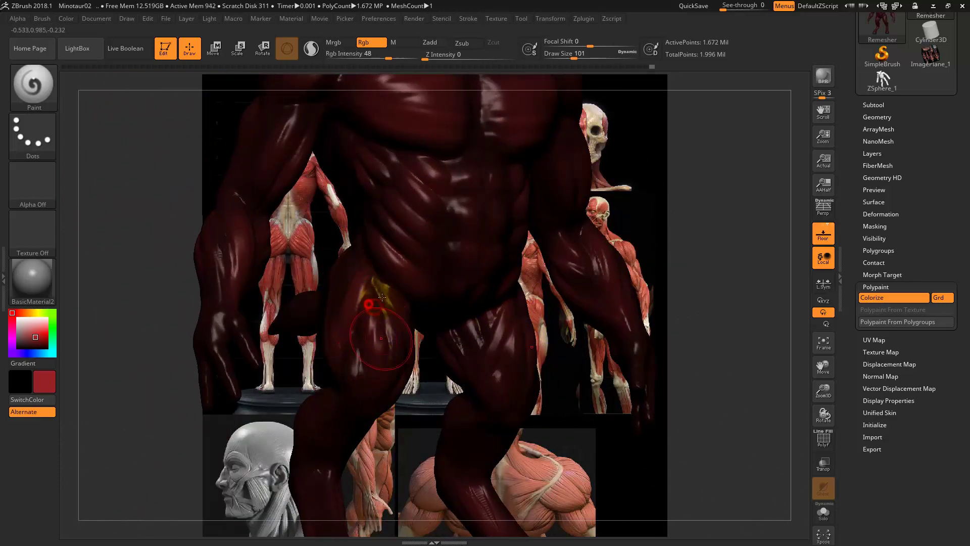
right_click_drag(325, 405, 313, 418)
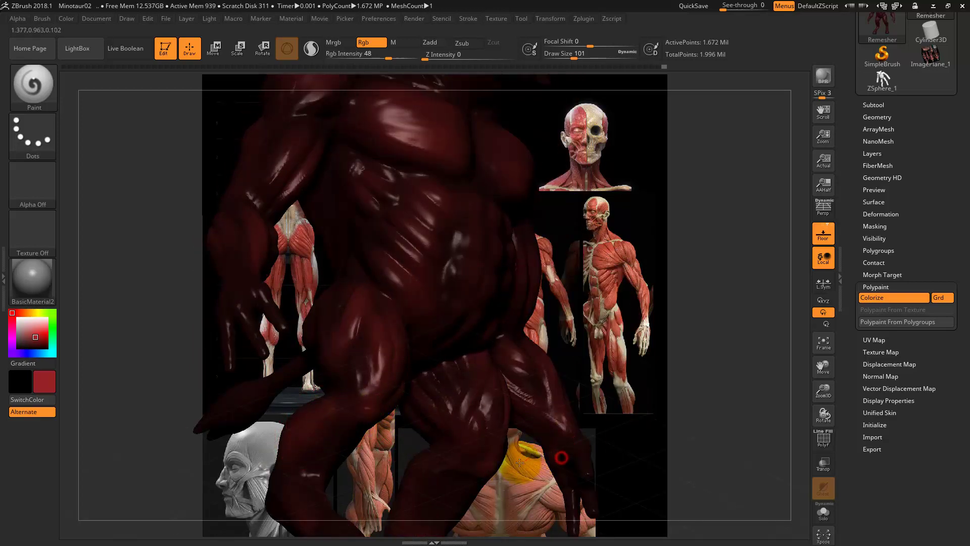
mouse_move(666, 314)
right_mouse_down()
mouse_move(467, 434)
mouse_move(704, 281)
mouse_move(253, 268)
right_mouse_up()
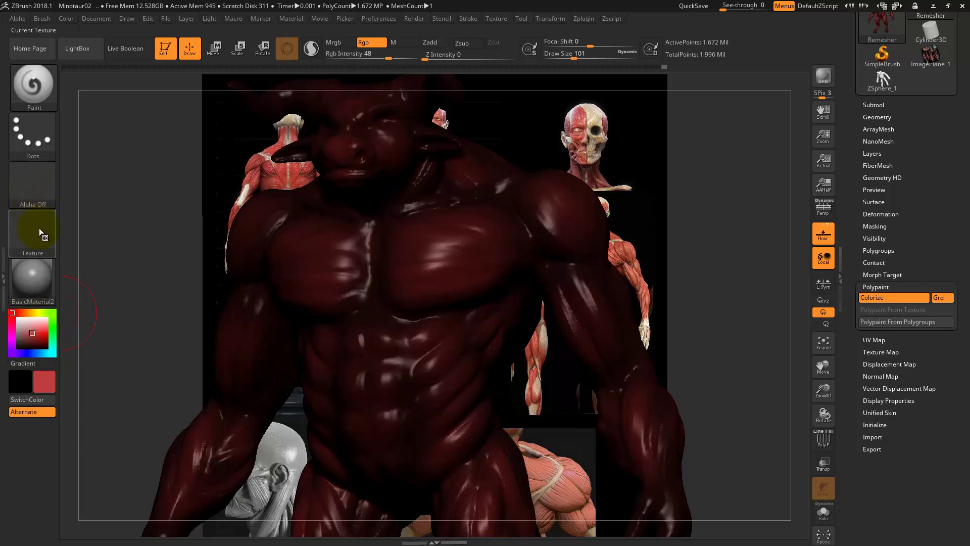
Switch the paint brush to Alpha 08 with the Spray stroke.
left_click(28, 180)
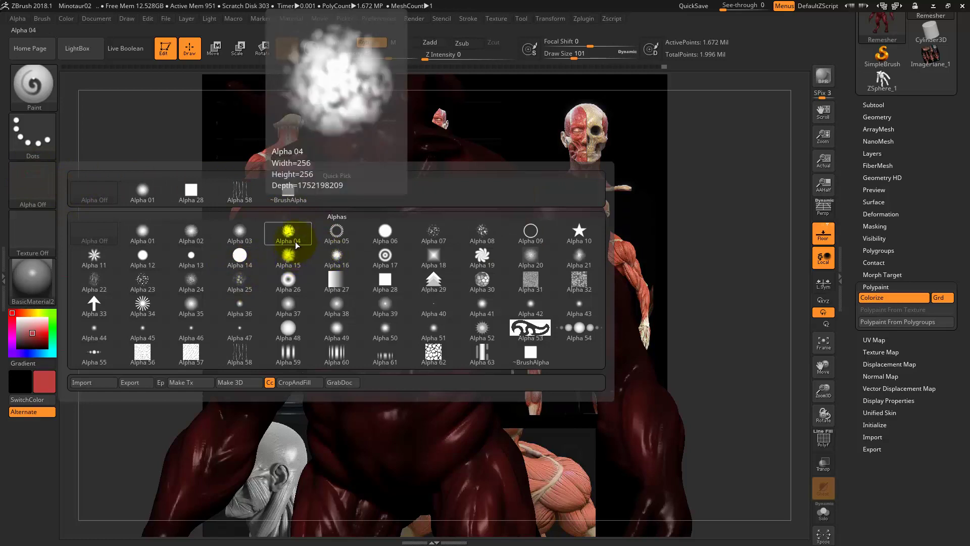
left_click(484, 234)
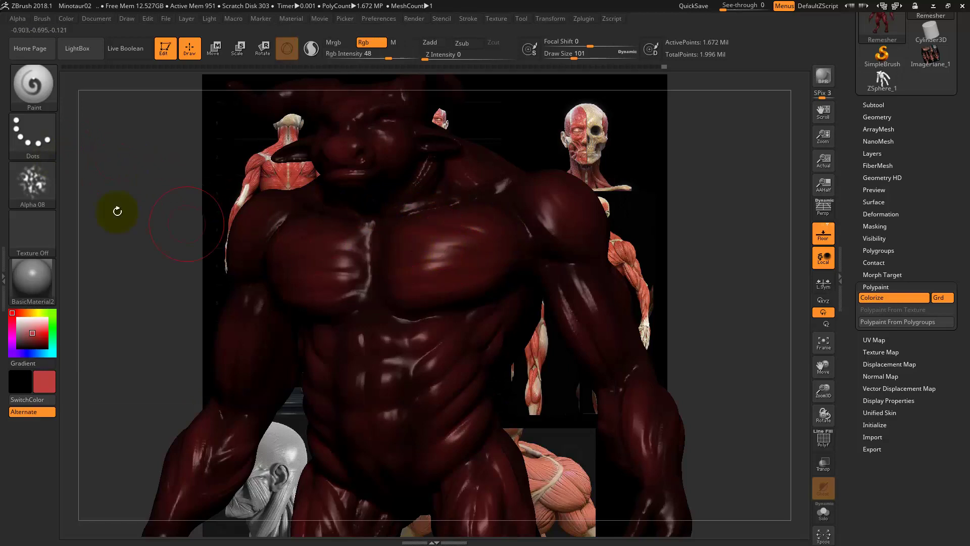
left_click(31, 133)
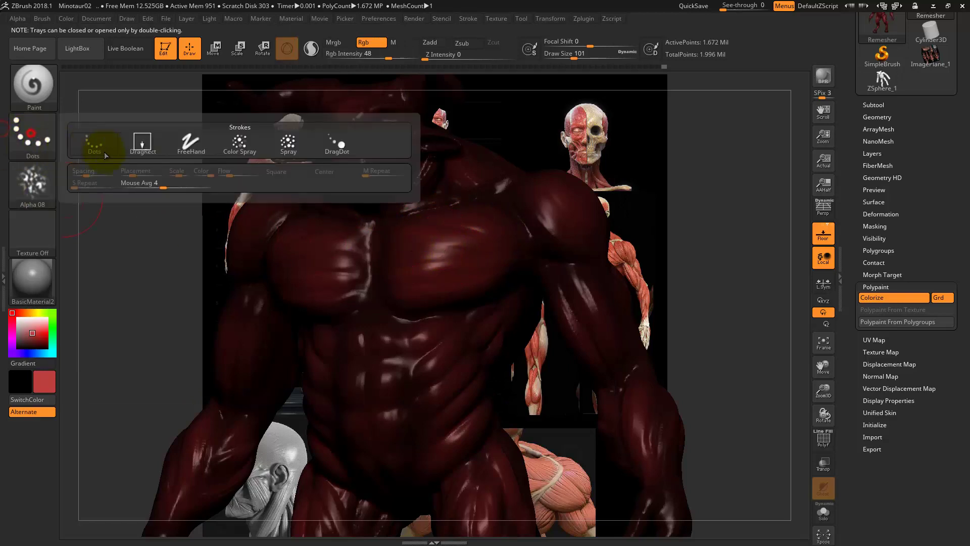
left_click(293, 145)
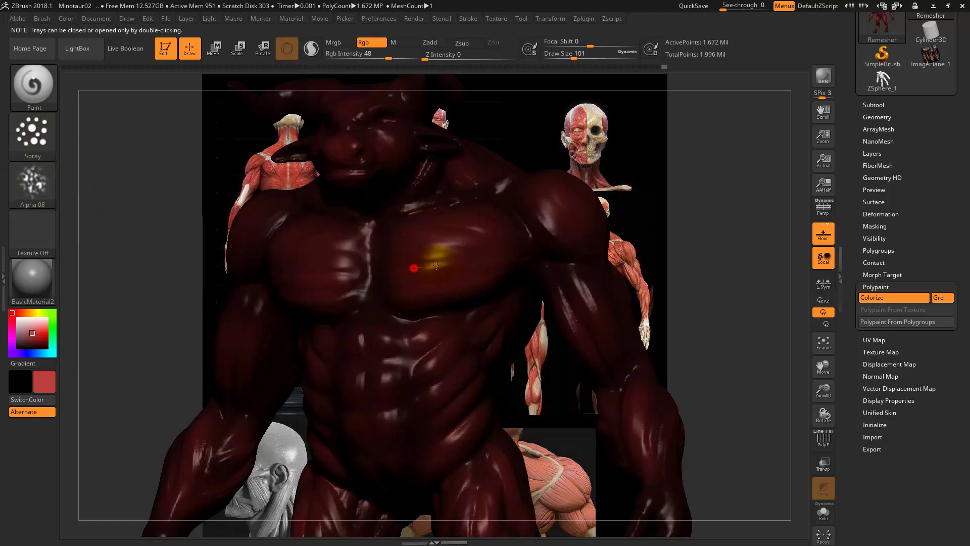
right_click_drag(559, 281, 484, 397, "ctrl")
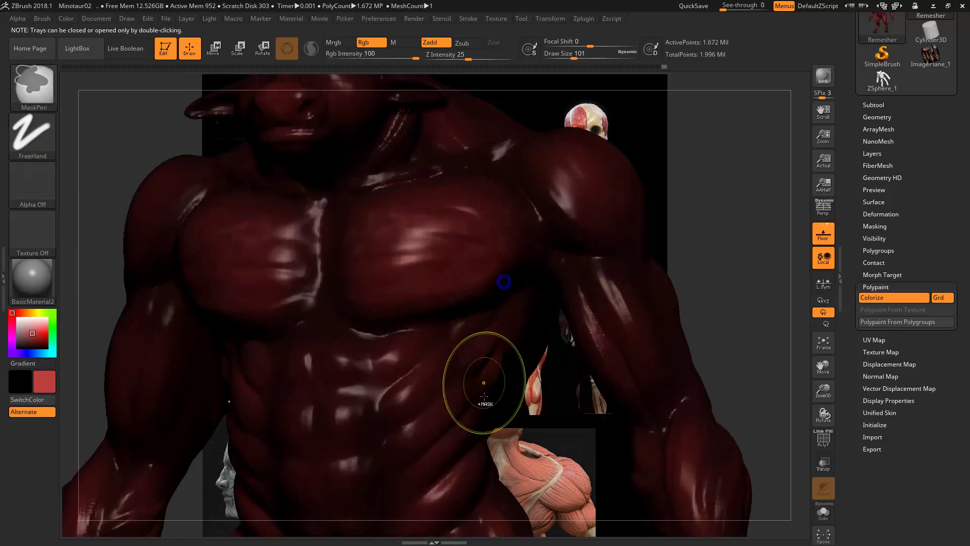
left_click_drag(391, 253, 430, 230)
right_click_drag(389, 292, 421, 262, "ctrl")
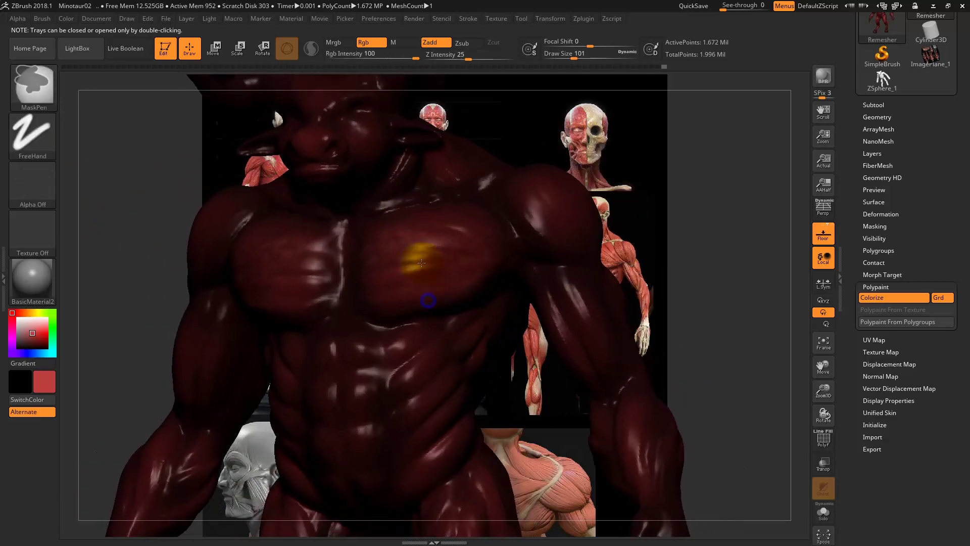
left_click_drag(421, 252, 384, 238)
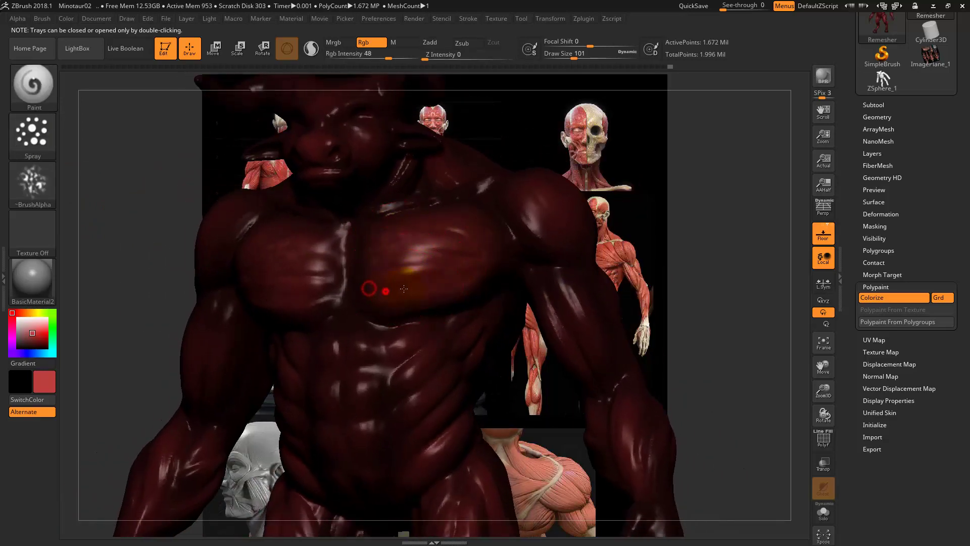
left_click_drag(501, 251, 531, 223)
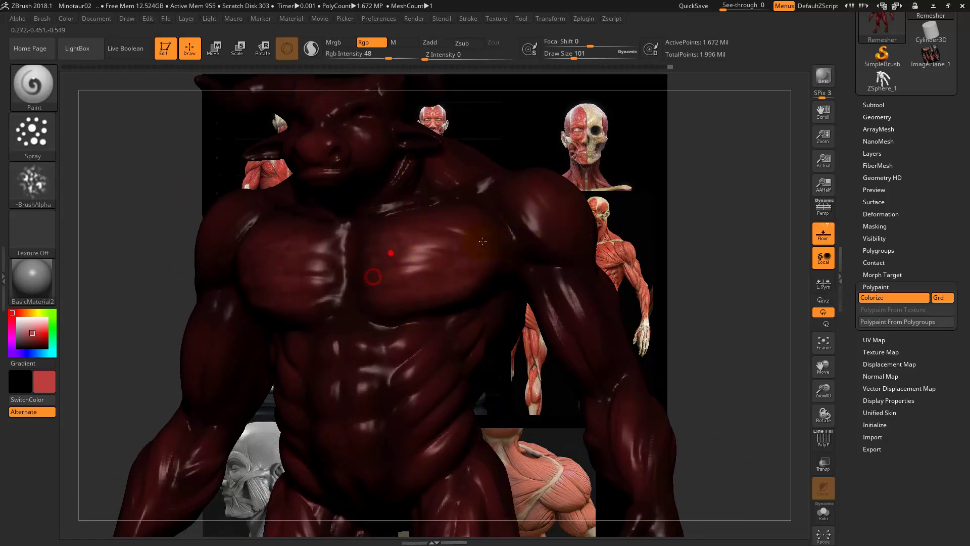
left_click_drag(707, 232, 682, 231)
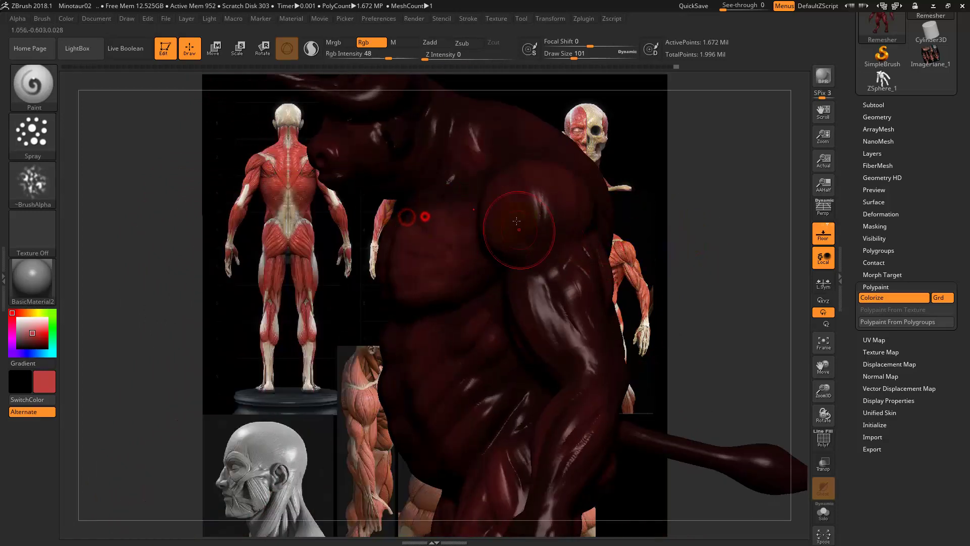
left_click_drag(516, 221, 538, 264)
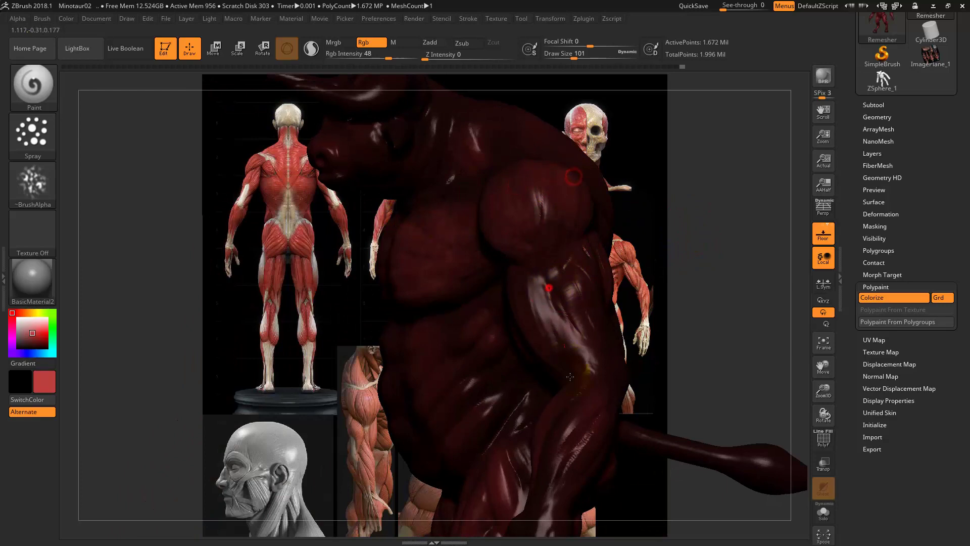
right_click_drag(513, 286, 590, 267)
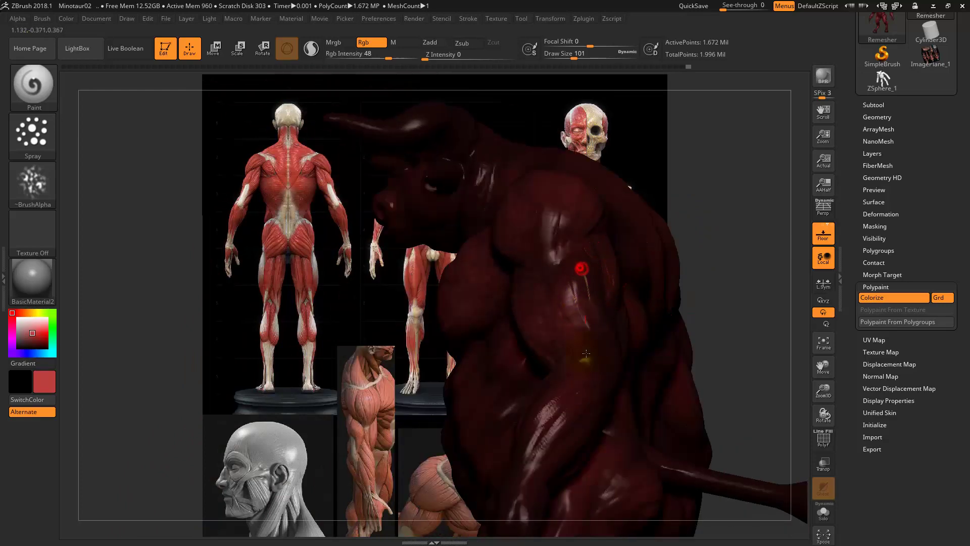
left_click_drag(716, 255, 628, 223)
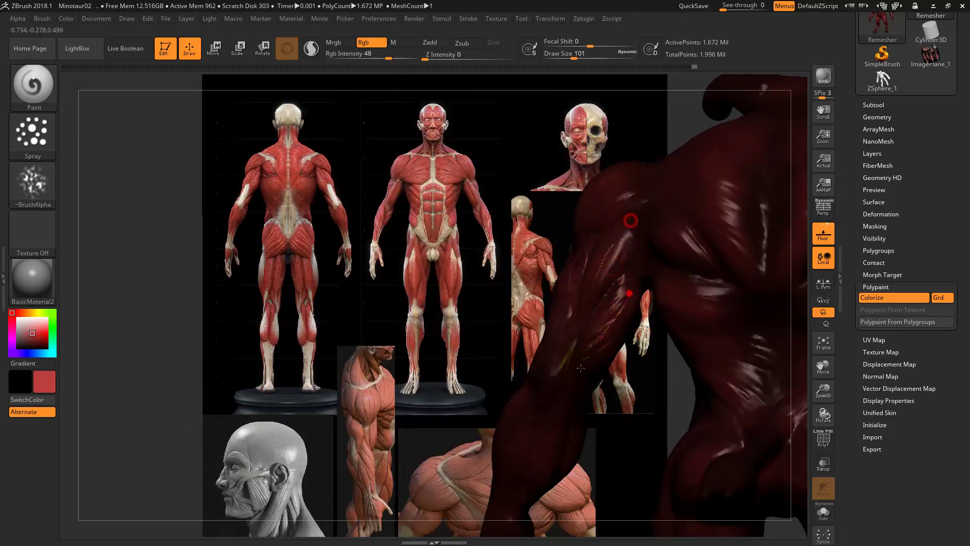
right_click_drag(679, 190, 752, 166)
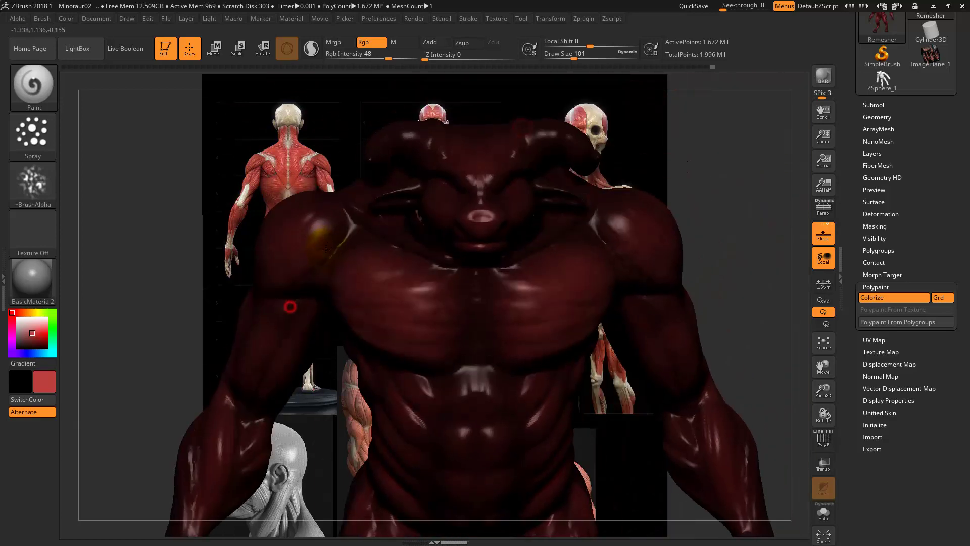
left_click_drag(335, 281, 288, 303)
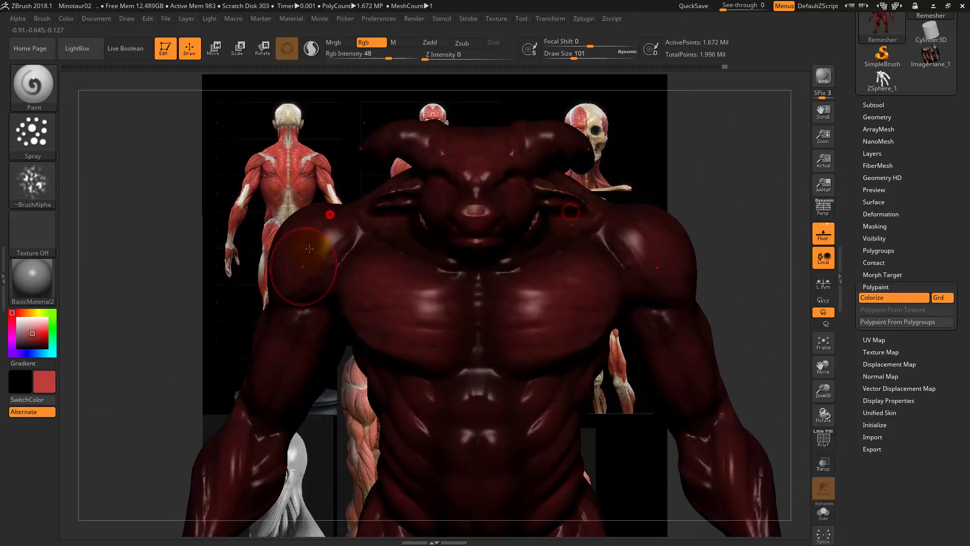
left_click_drag(233, 291, 495, 192, "alt")
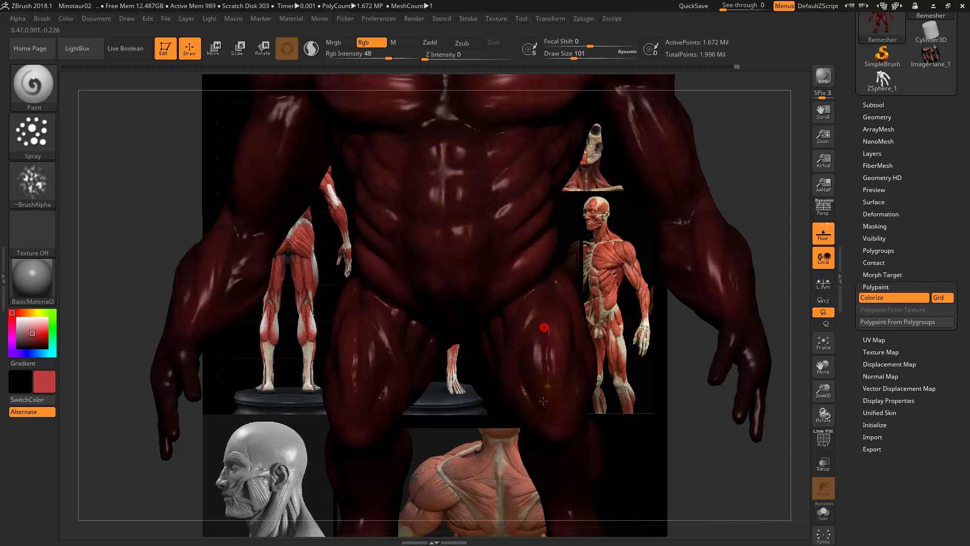
left_click_drag(634, 377, 605, 236)
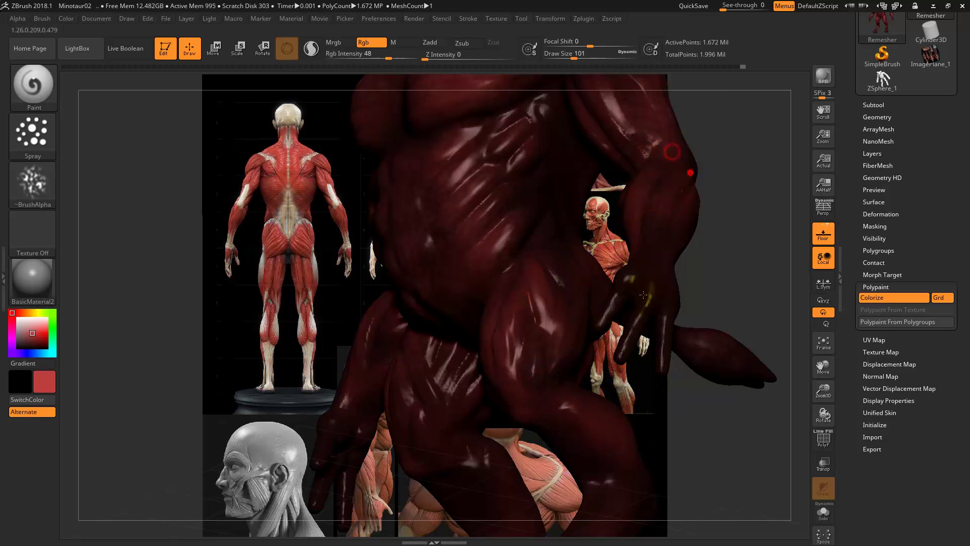
left_click_drag(744, 235, 581, 298)
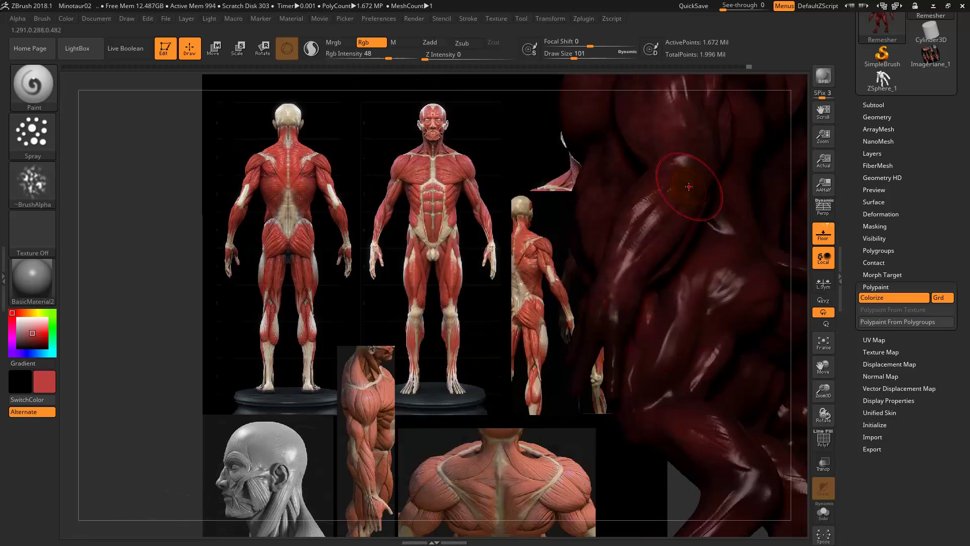
left_click_drag(475, 247, 683, 271)
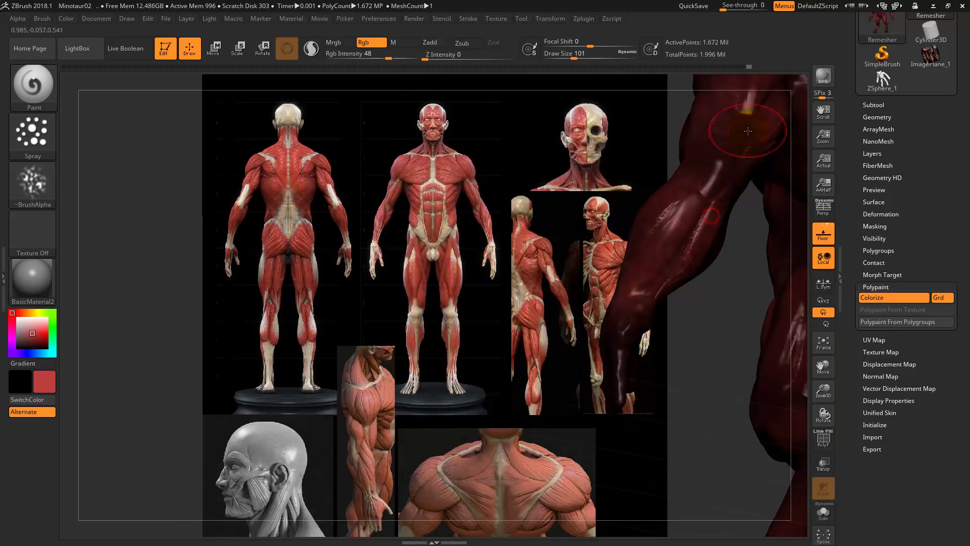
left_click_drag(724, 296, 751, 187)
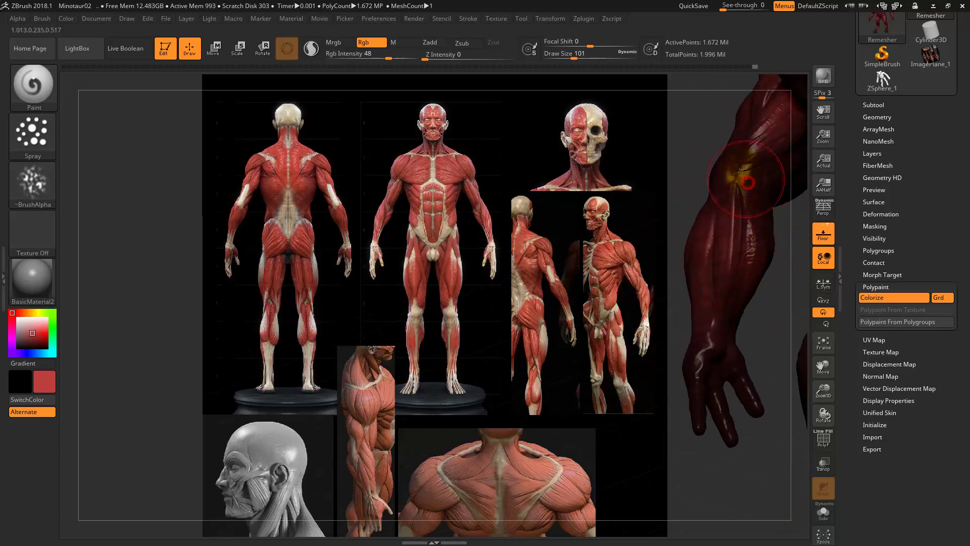
mouse_move(692, 411)
left_mouse_down()
mouse_move(542, 317)
mouse_move(563, 281)
left_mouse_up()
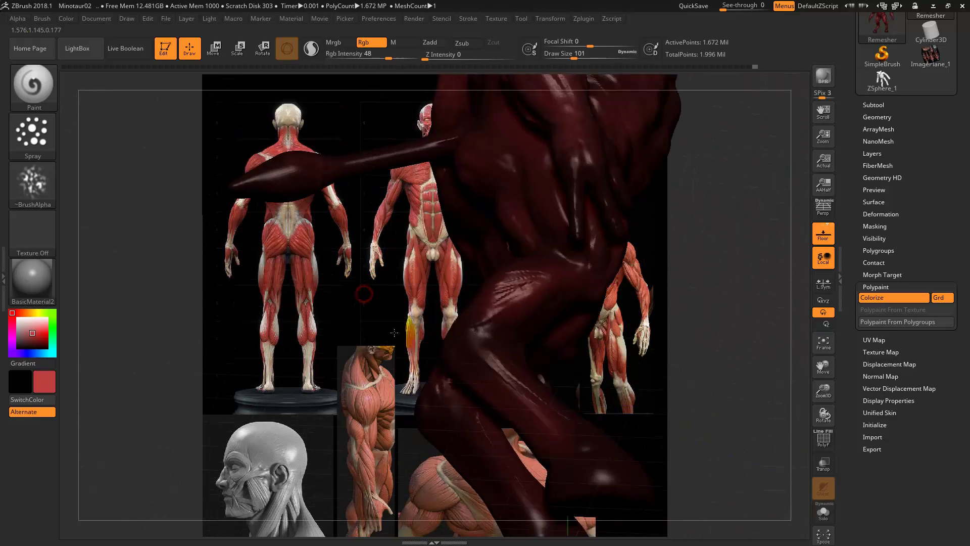
left_click_drag(697, 361, 682, 364)
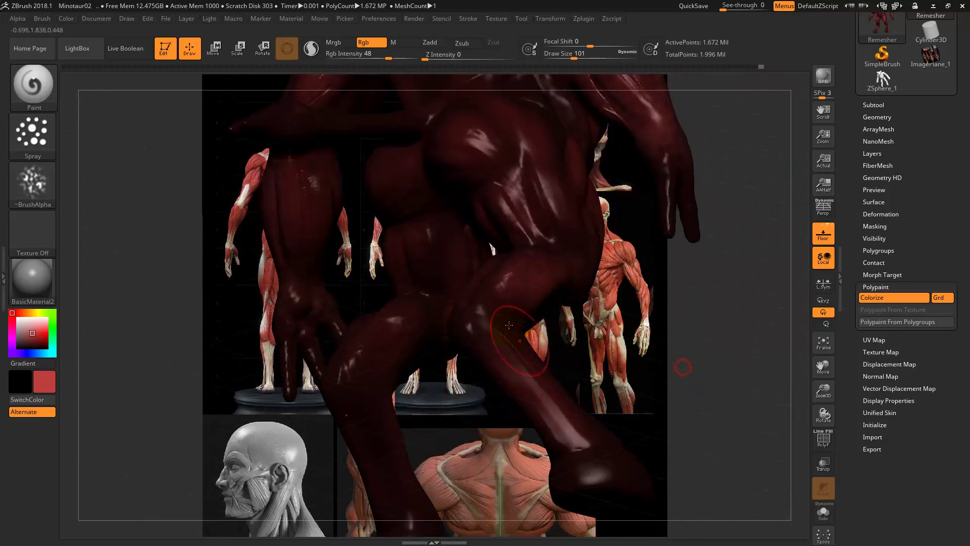
mouse_move(602, 446)
left_mouse_down()
mouse_move(714, 357)
mouse_move(420, 204)
left_mouse_up()
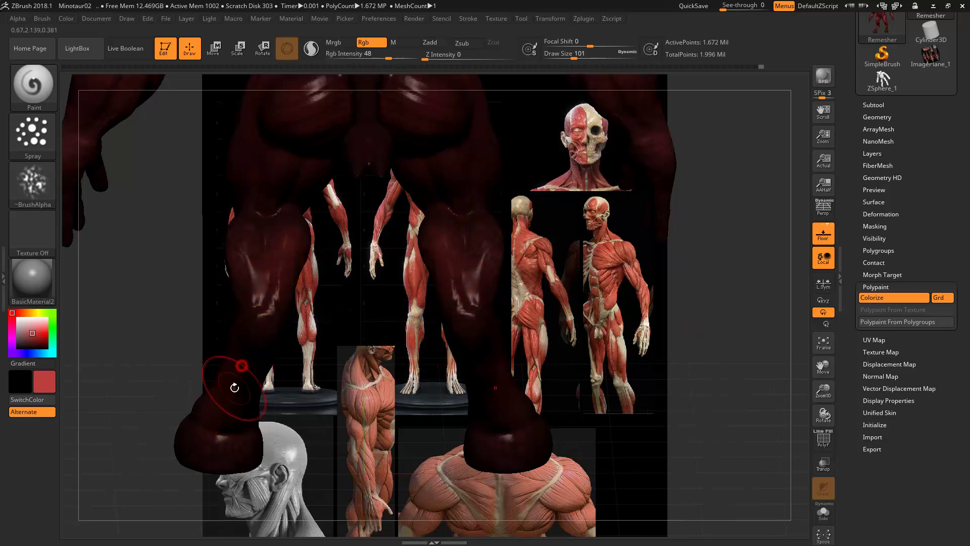
mouse_move(227, 384)
left_mouse_down()
mouse_move(362, 309)
mouse_move(378, 218)
left_mouse_up()
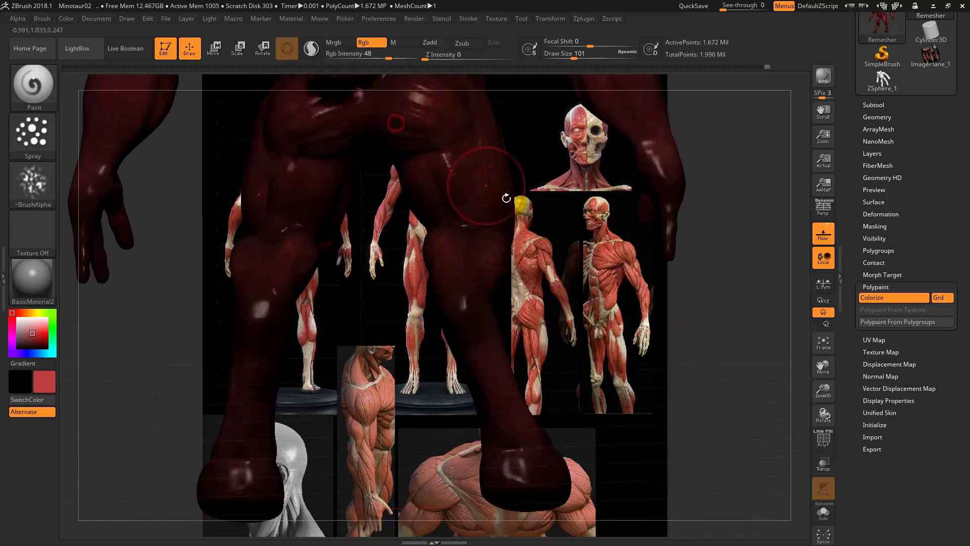
left_click_drag(510, 199, 549, 251)
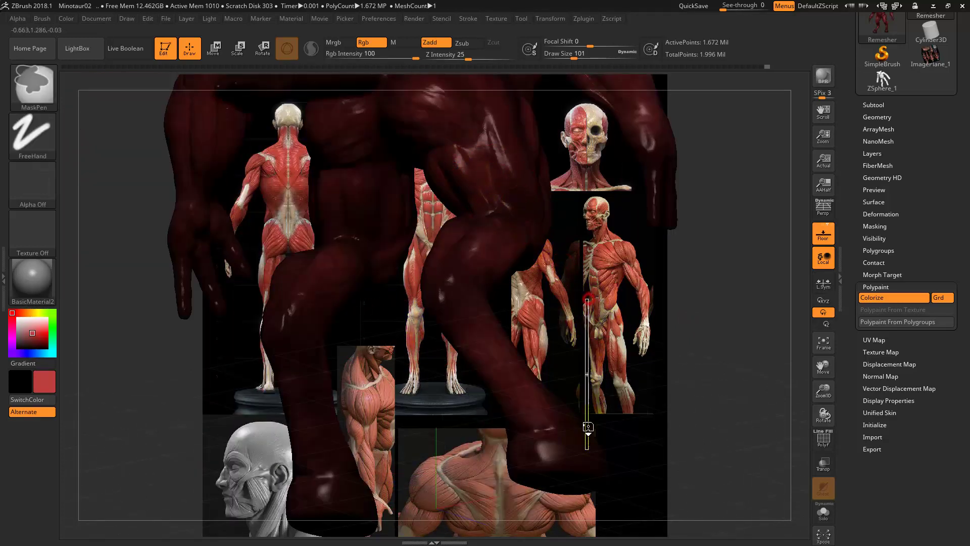
mouse_move(587, 297)
left_mouse_down()
mouse_move(606, 281)
mouse_move(542, 274)
left_mouse_up()
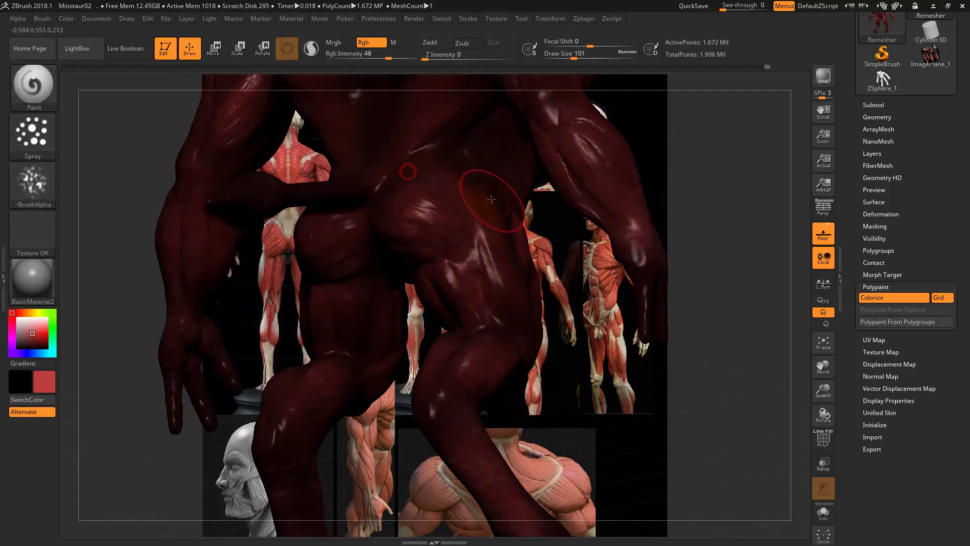
mouse_move(483, 190)
left_mouse_down()
mouse_move(584, 286)
mouse_move(448, 236)
left_mouse_up()
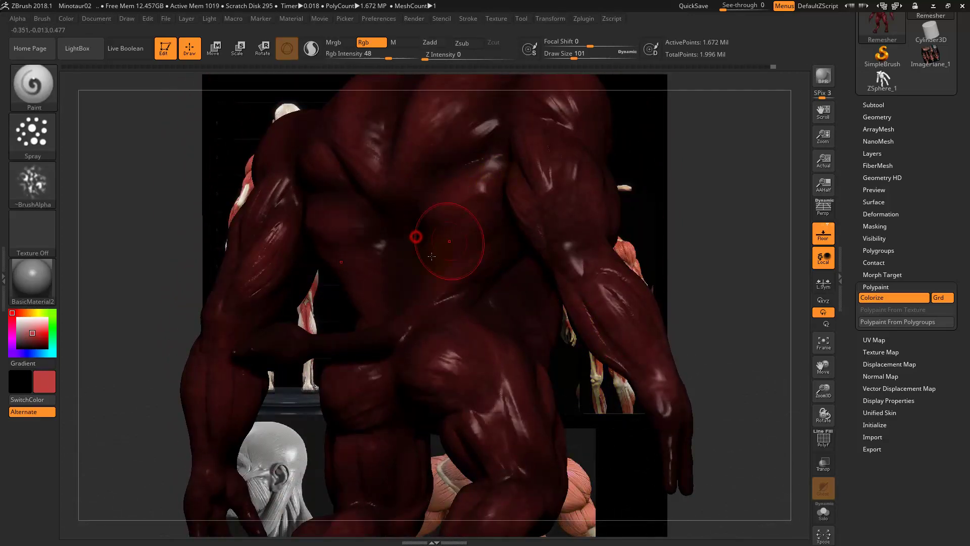
key("s")
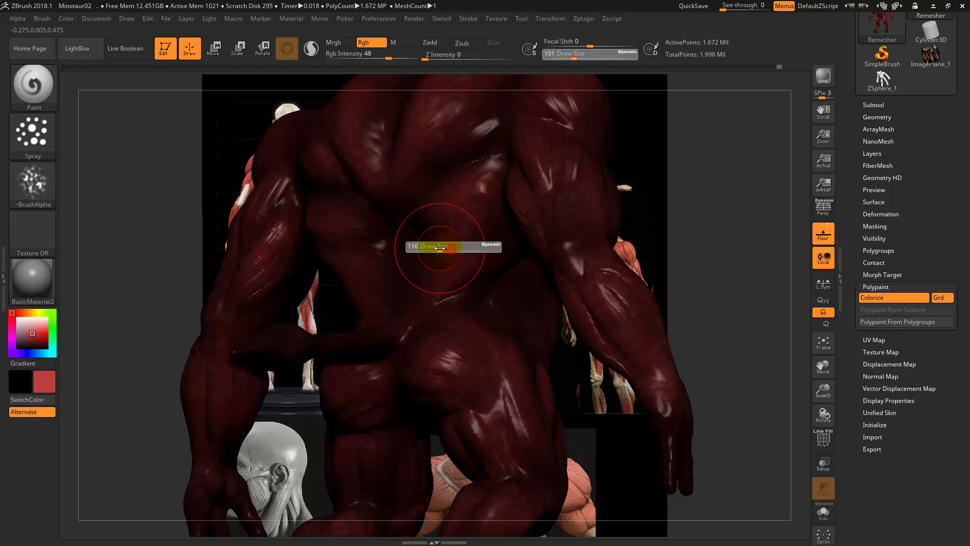
Reduce Draw Size to 49 and review the minotaur's front, face and horns.
left_click_drag(429, 248, 425, 248)
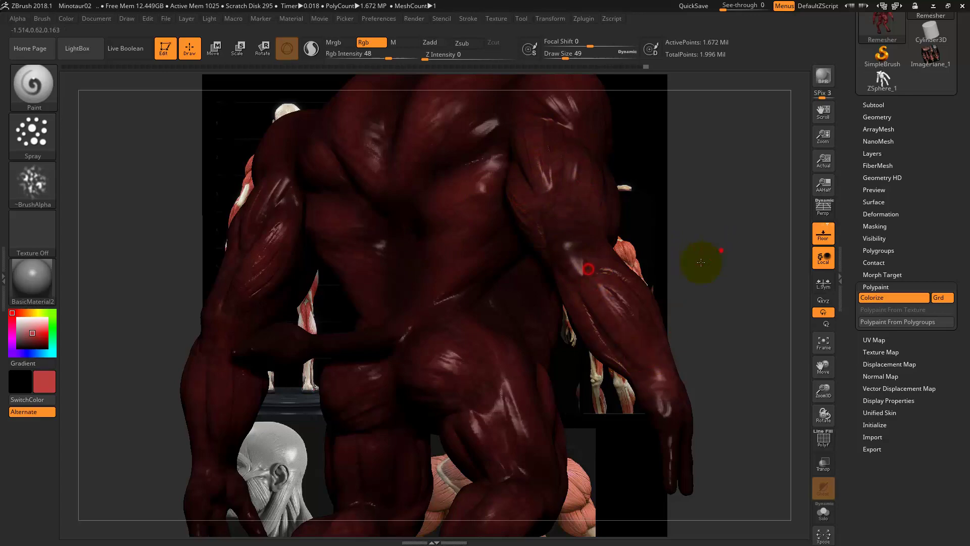
left_click_drag(700, 262, 26, 322)
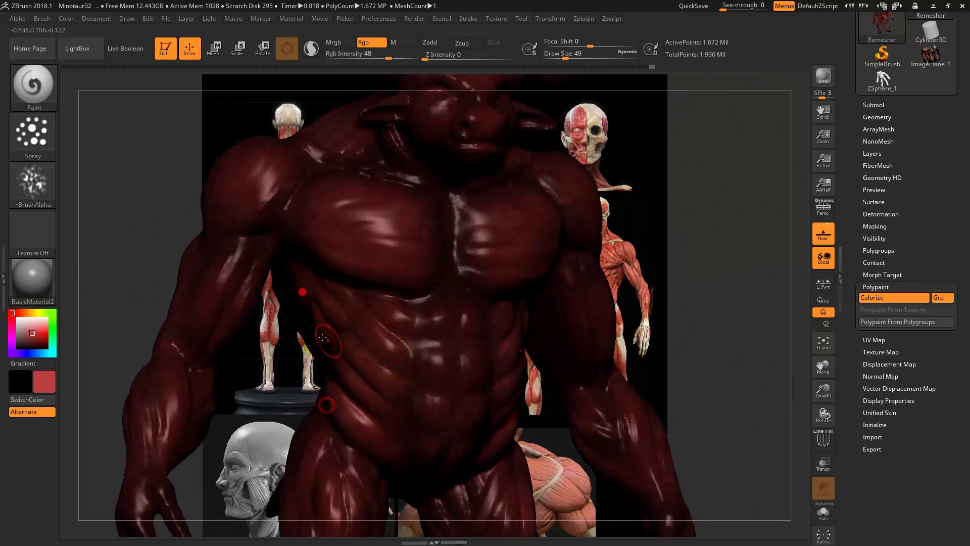
left_click_drag(135, 124, 147, 225, "alt")
left_click_drag(326, 302, 465, 260)
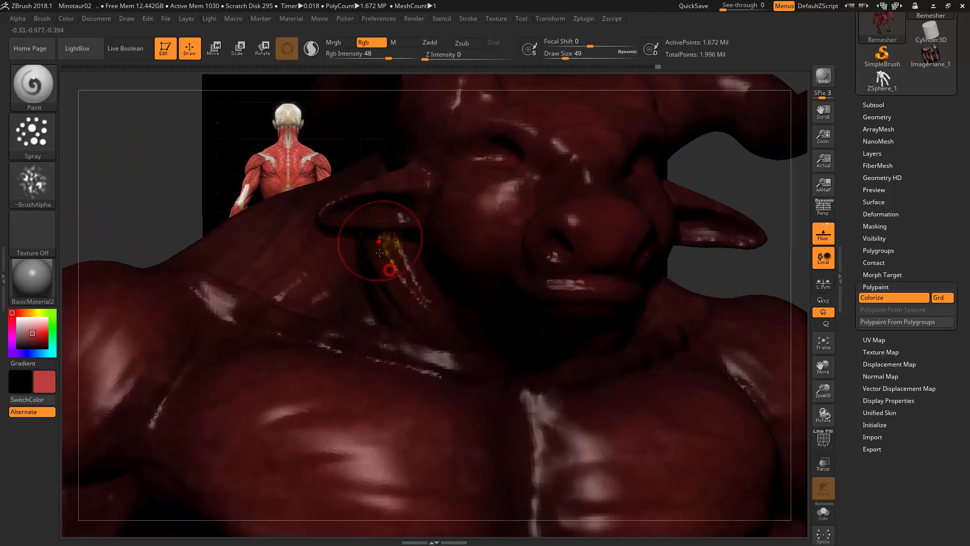
mouse_move(374, 338)
left_mouse_down("alt")
mouse_move(608, 194)
mouse_move(608, 241)
left_mouse_up("alt")
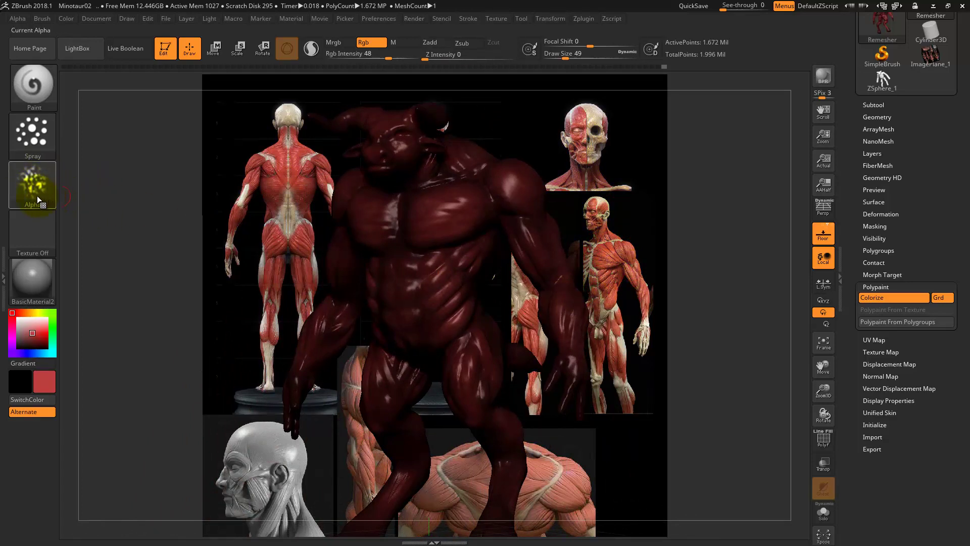
Switch the stroke to Color Spray and turn to the minotaur's back.
left_click(35, 137)
left_click(243, 142)
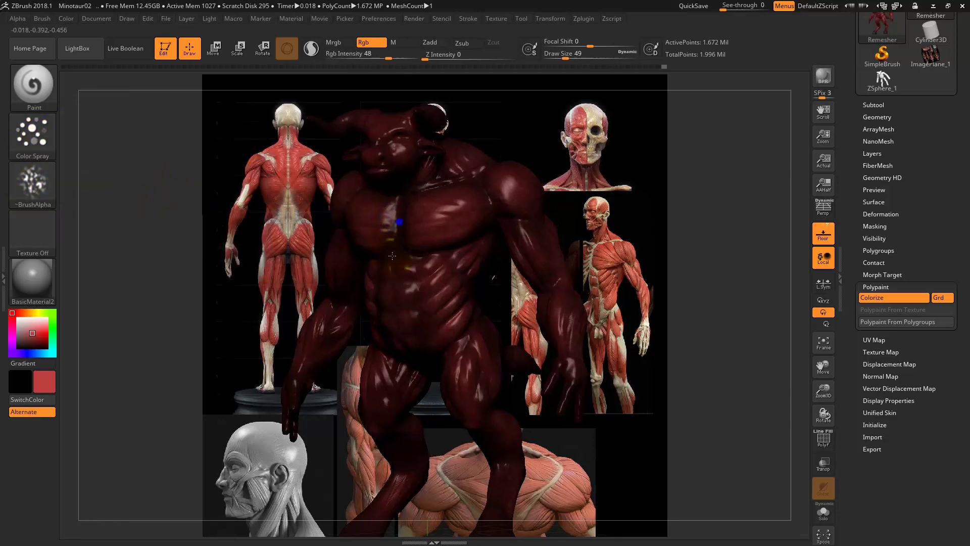
mouse_move(414, 226)
right_mouse_down("ctrl")
mouse_move(373, 225)
mouse_move(653, 247)
right_mouse_up("ctrl")
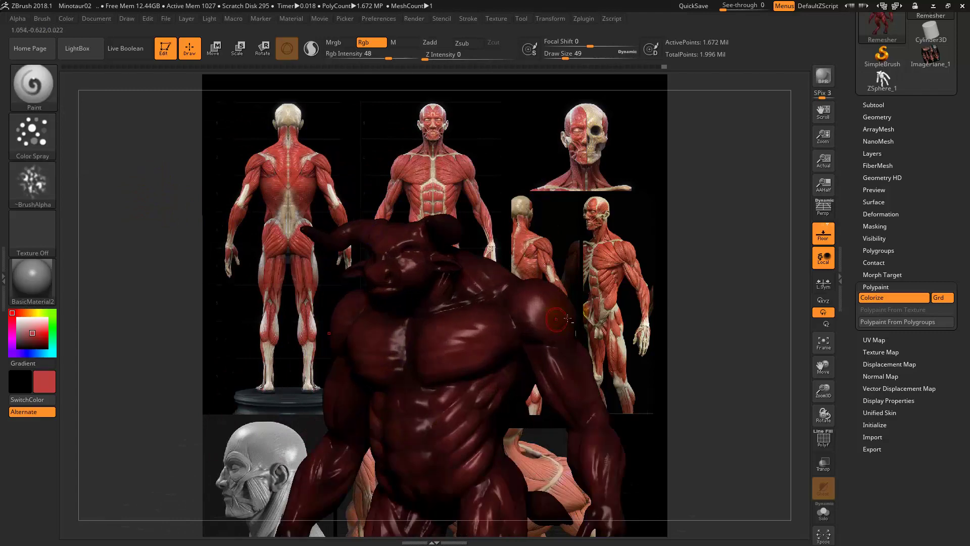
left_click_drag(653, 246, 463, 284)
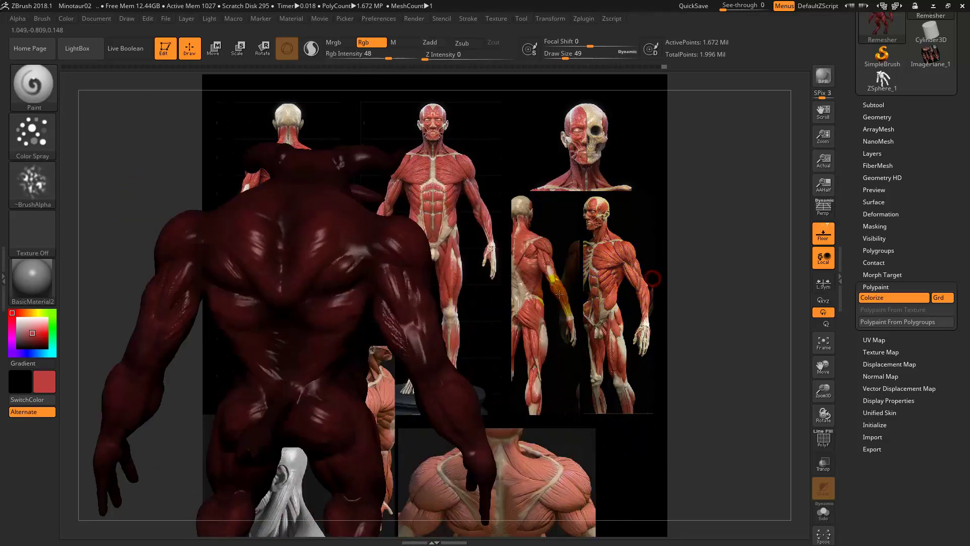
mouse_move(463, 284)
right_mouse_down("ctrl")
mouse_move(454, 364)
mouse_move(303, 329)
right_mouse_up("ctrl")
Test-spray bright green across both shoulder blades, then undo it.
mouse_move(46, 329)
left_mouse_down()
mouse_move(49, 313)
mouse_move(47, 333)
left_mouse_up()
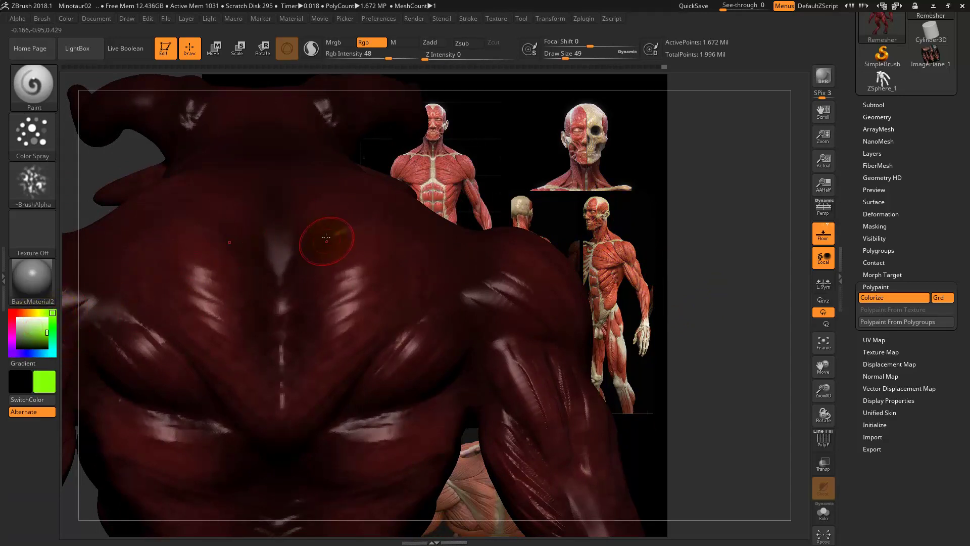
left_click_drag(363, 263, 329, 289)
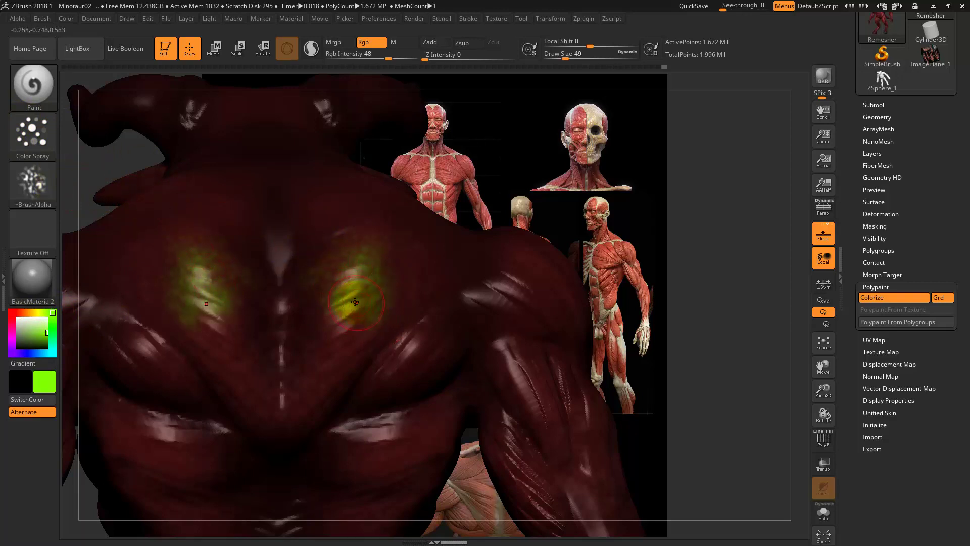
key("ctrl+z")
left_click(37, 133)
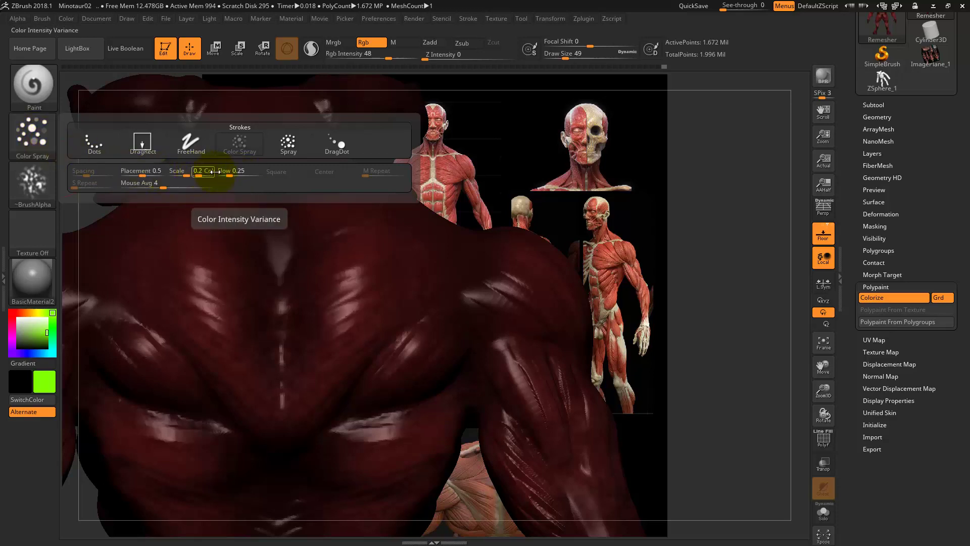
Try the Dots stroke and enable Mouse Avg in the stroke options.
left_click(36, 134)
left_click(91, 143)
left_click(32, 141)
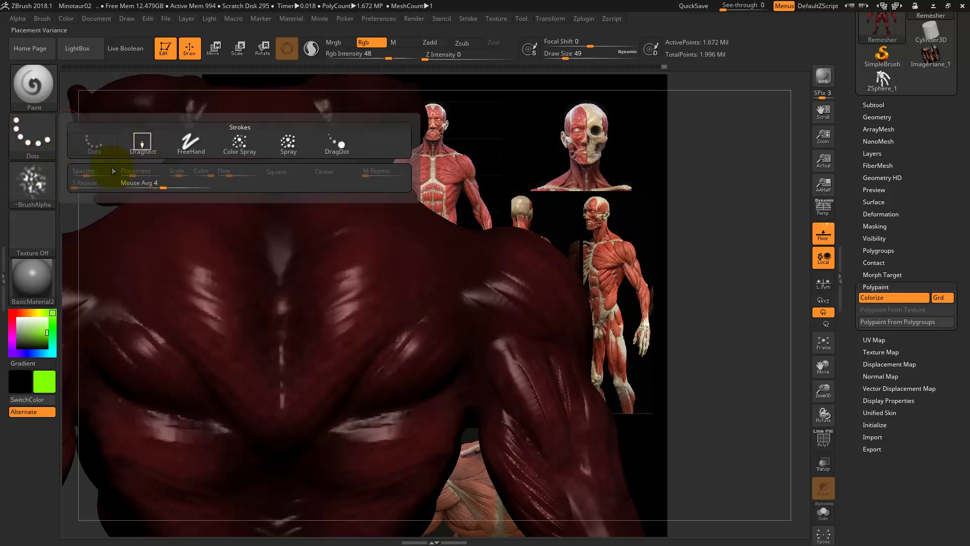
left_click(42, 138)
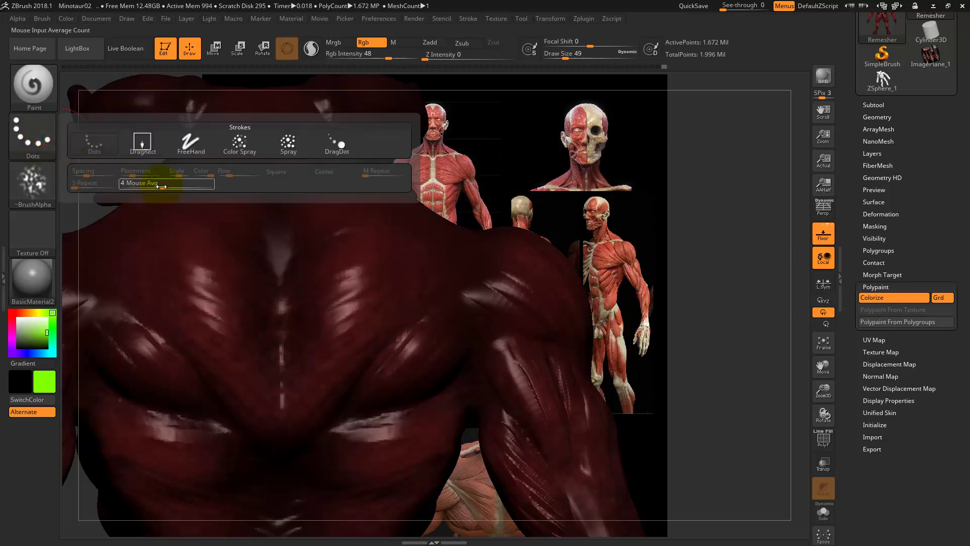
Return to Color Spray and test-spray yellow-green on the shoulders, then undo it.
left_click(241, 145)
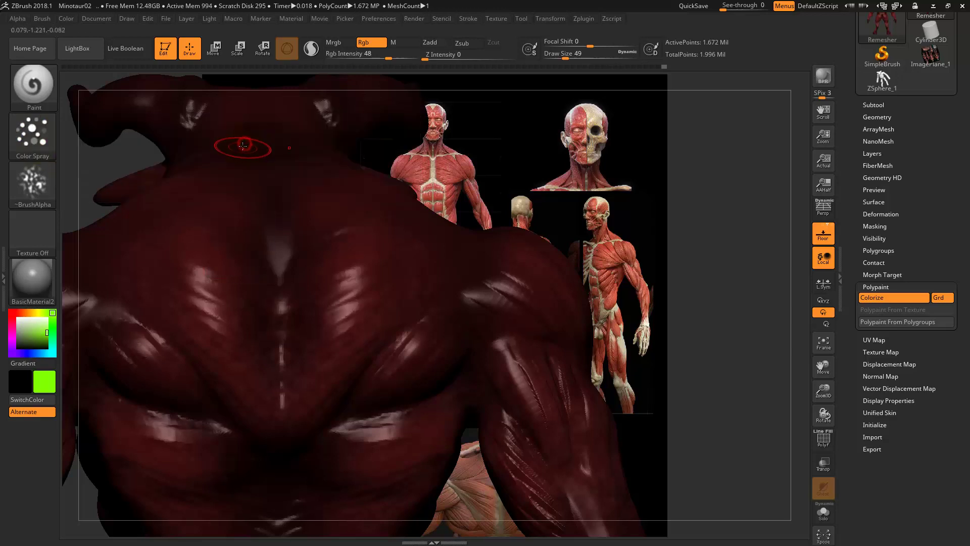
left_click(31, 131)
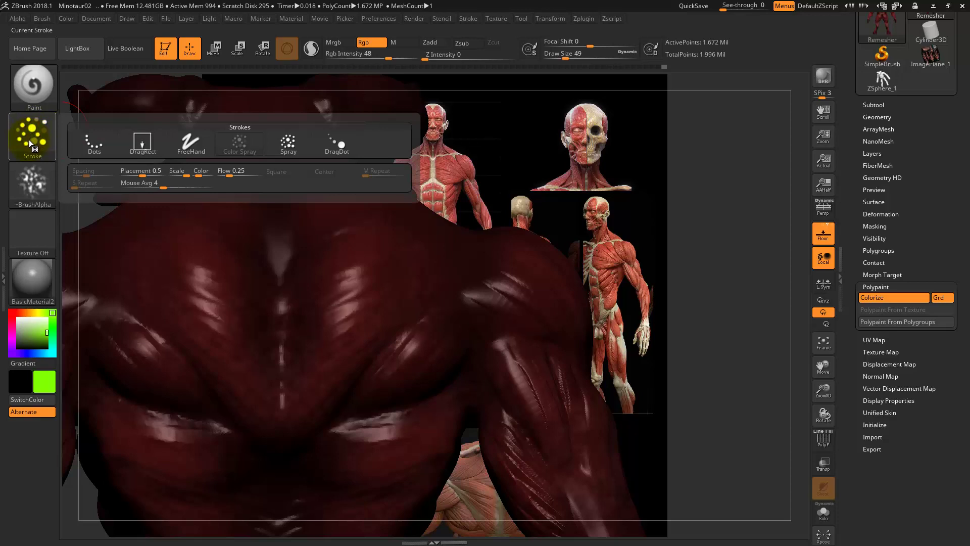
left_click_drag(344, 253, 356, 293)
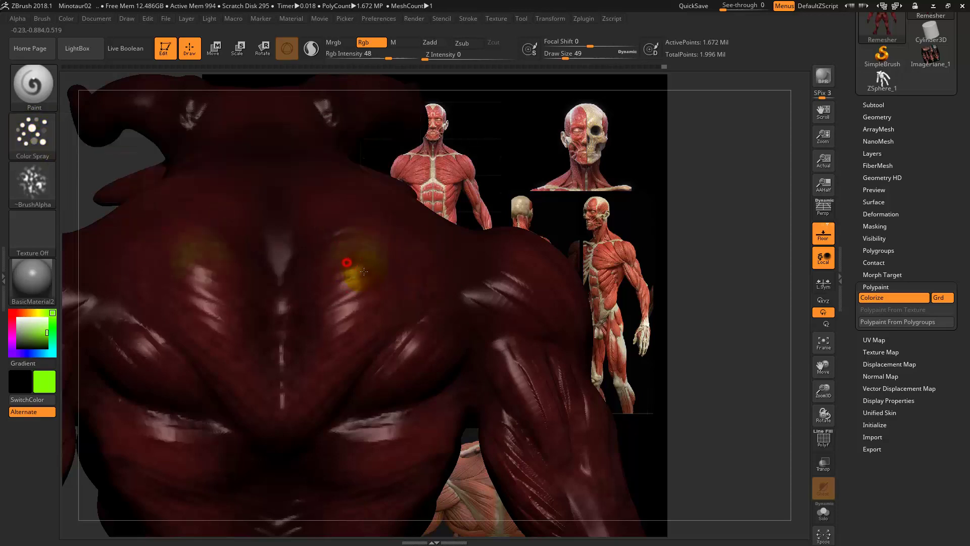
key("ctrl+z")
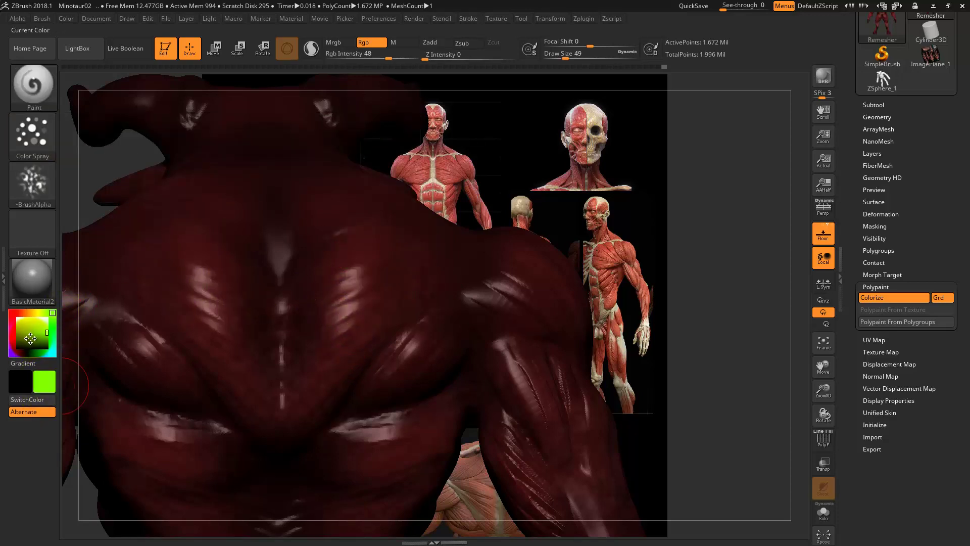
Try several reds in the colour picker, settling on a lighter salmon red.
left_click(18, 312)
left_click(29, 337)
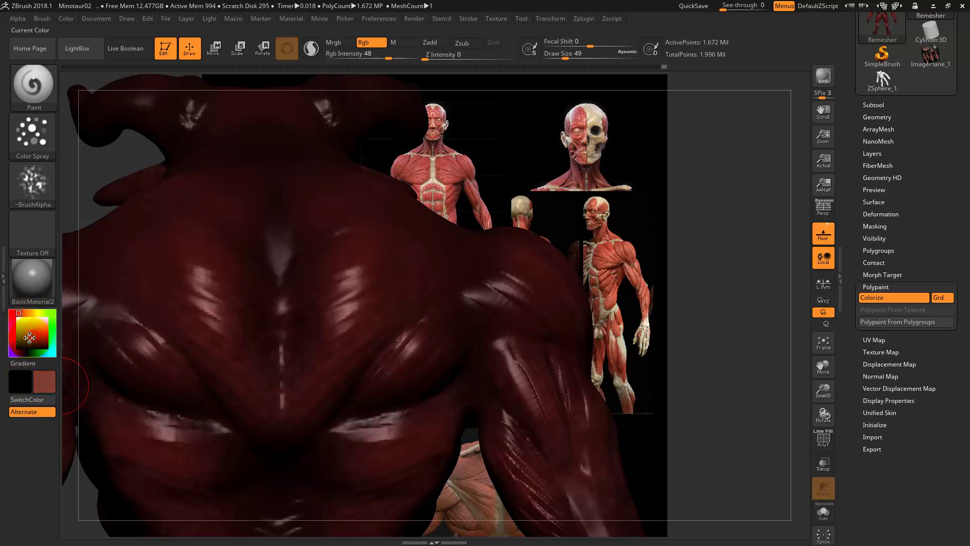
left_click(31, 333)
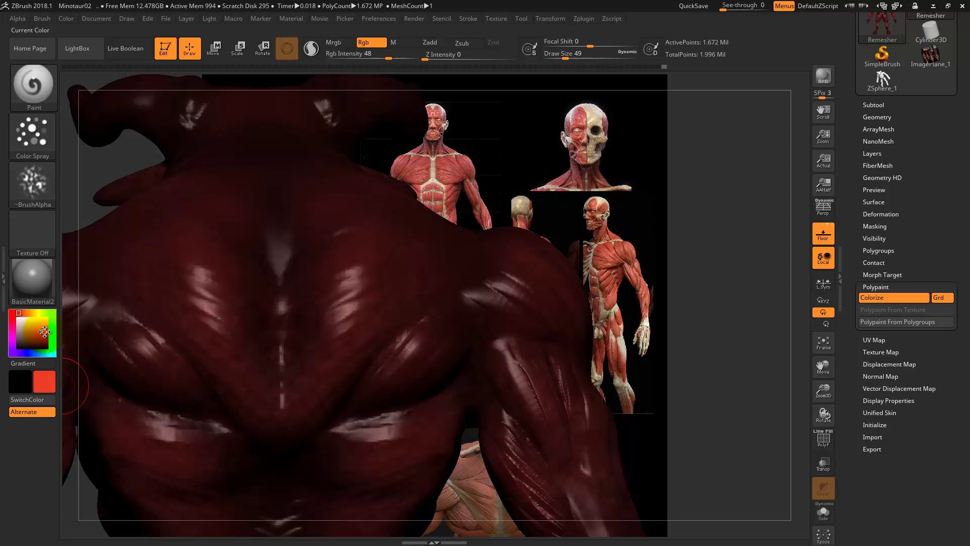
left_click_drag(45, 332, 45, 333)
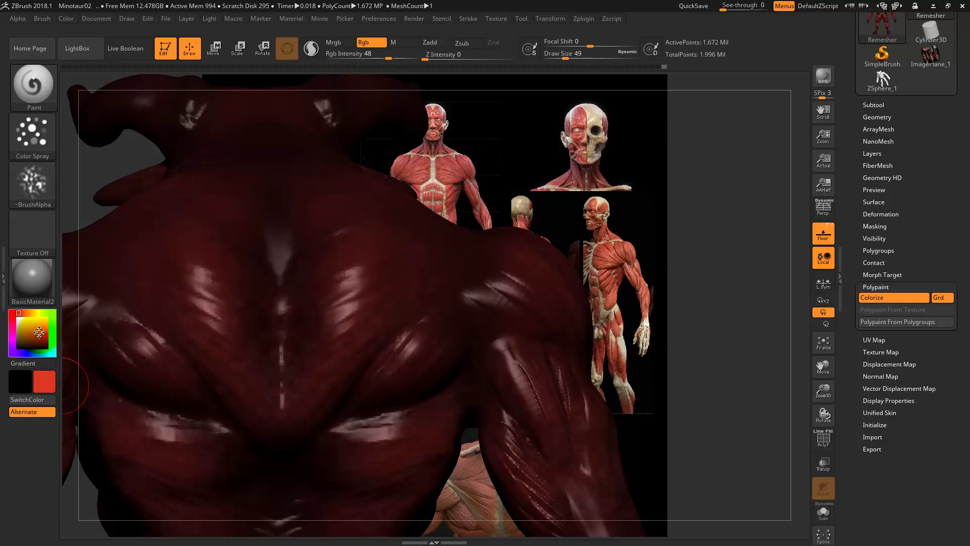
left_click_drag(39, 332, 33, 332)
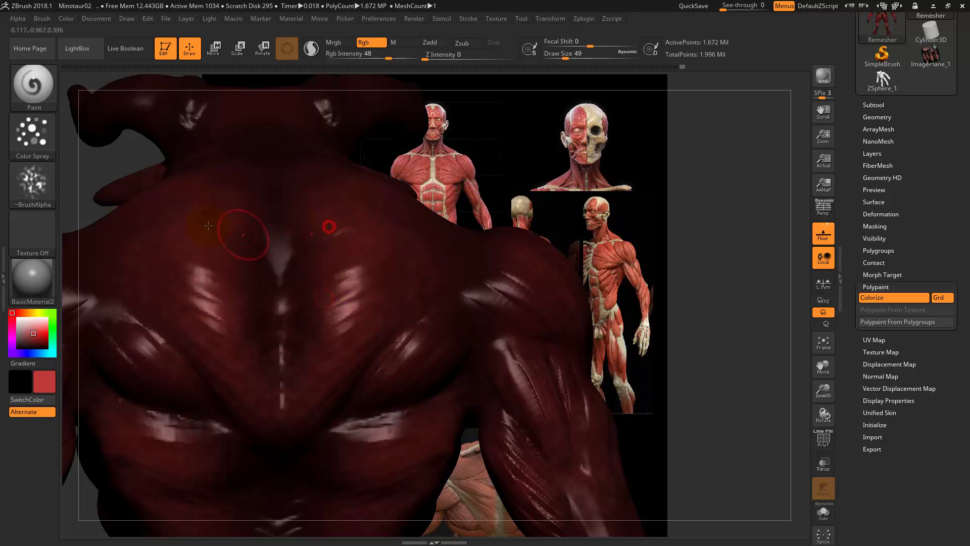
Apply Alpha 07 to the paint brush and check the minotaur's back, side and front.
left_click(23, 188)
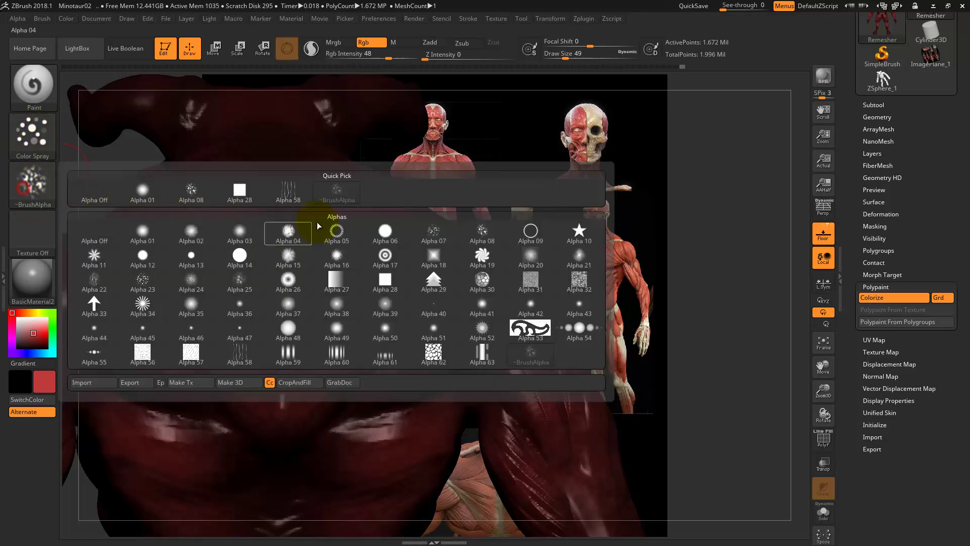
left_click(440, 241)
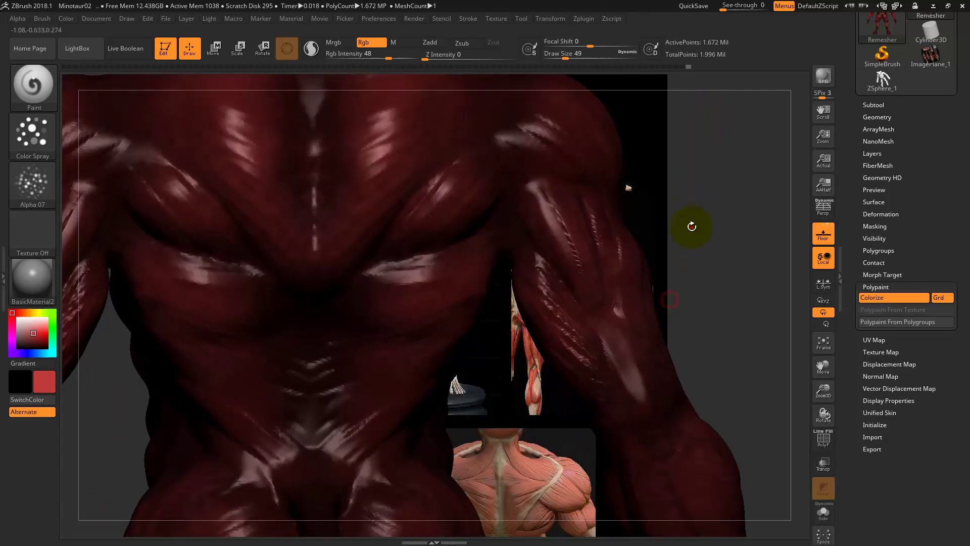
left_click_drag(681, 239, 689, 223)
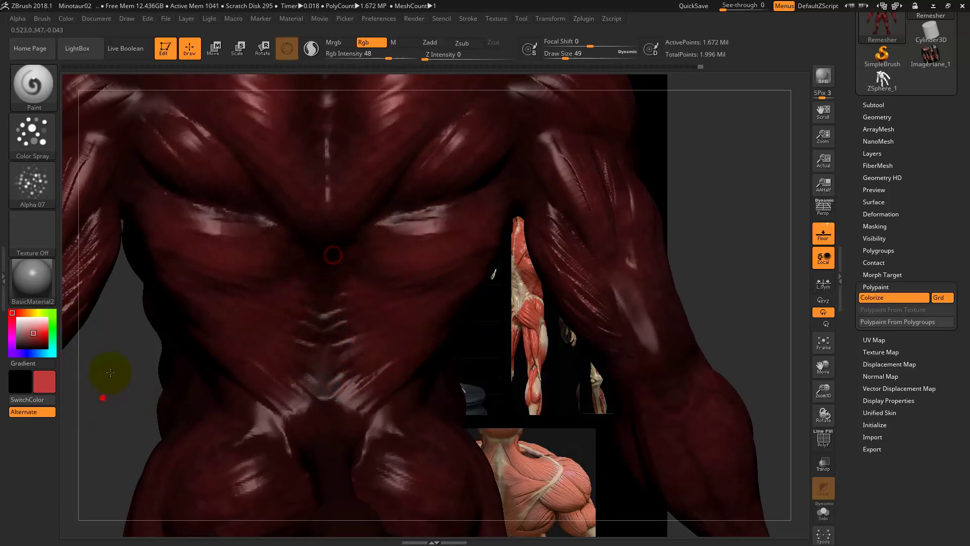
left_click_drag(110, 372, 271, 352)
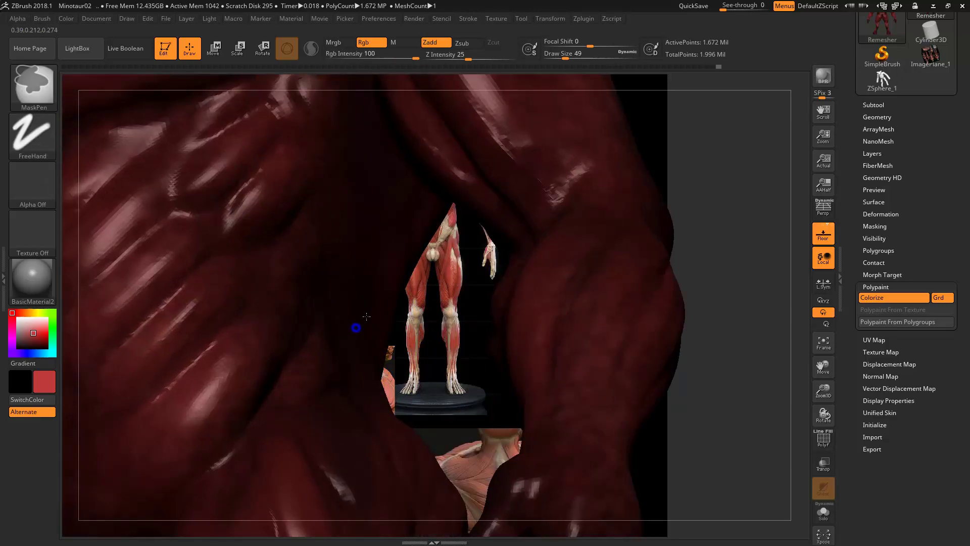
mouse_move(534, 264)
right_mouse_down("ctrl")
mouse_move(546, 319)
mouse_move(392, 284)
right_mouse_up("ctrl")
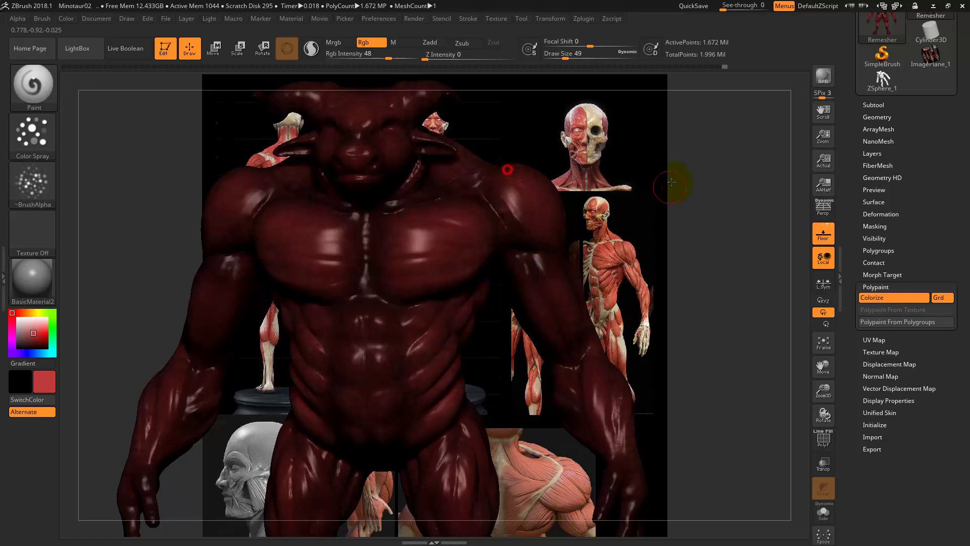
mouse_move(670, 182)
right_mouse_down()
mouse_move(586, 219)
mouse_move(434, 313)
right_mouse_up()
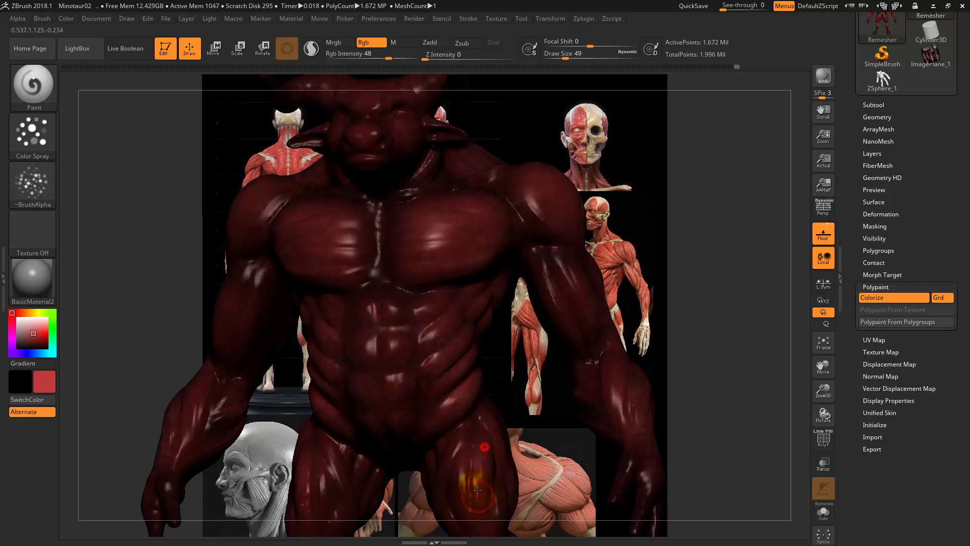
left_click(354, 131)
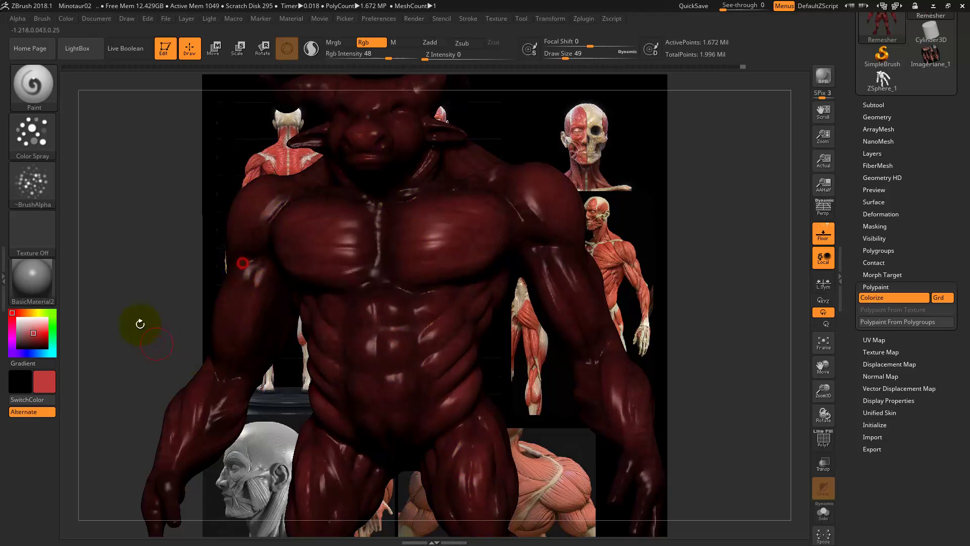
Orbit the minotaur through low three-quarter, front and side-back views.
left_click_drag(140, 323, 550, 361)
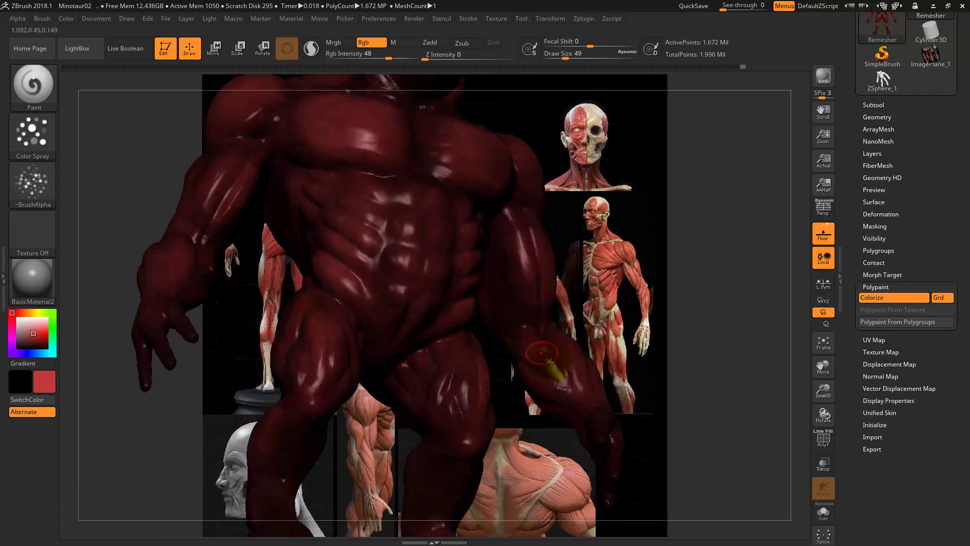
mouse_move(556, 466)
left_mouse_down()
mouse_move(526, 400)
mouse_move(466, 477)
left_mouse_up()
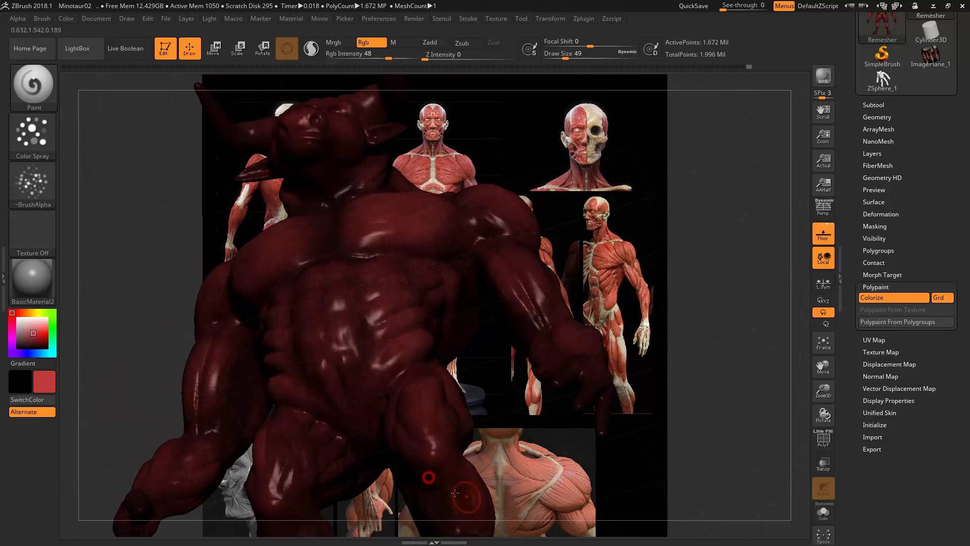
mouse_move(440, 475)
left_mouse_down()
mouse_move(461, 488)
mouse_move(438, 360)
left_mouse_up()
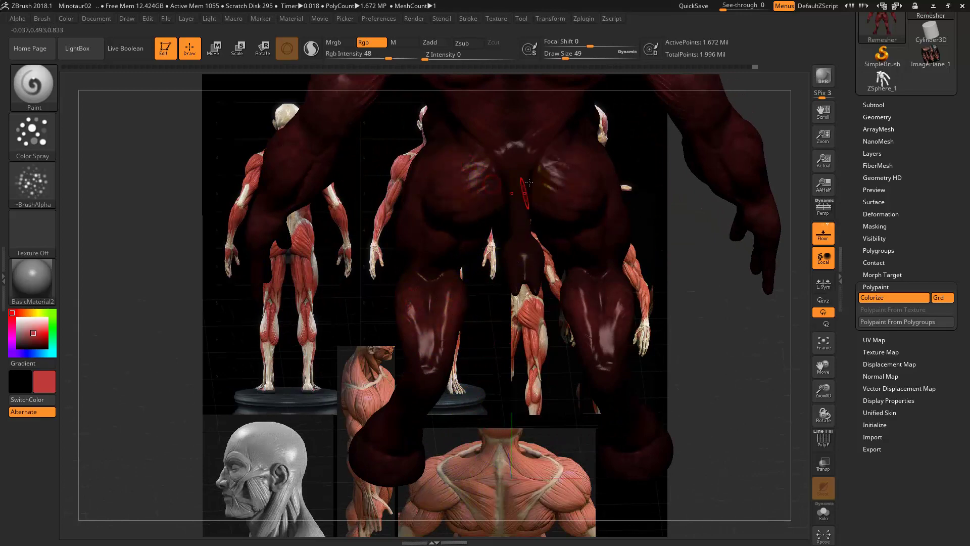
left_click_drag(512, 372, 529, 167)
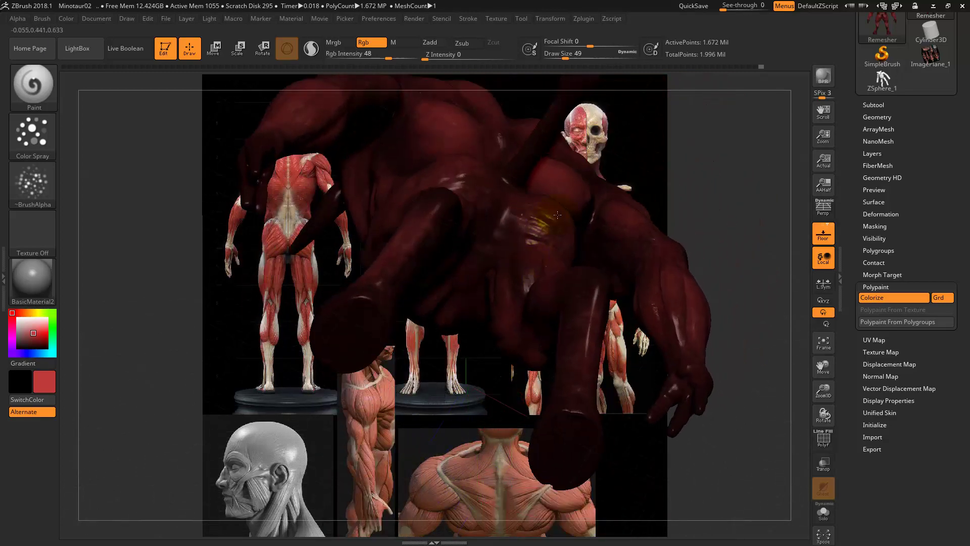
mouse_move(678, 156)
left_mouse_down()
mouse_move(688, 228)
mouse_move(678, 282)
left_mouse_up()
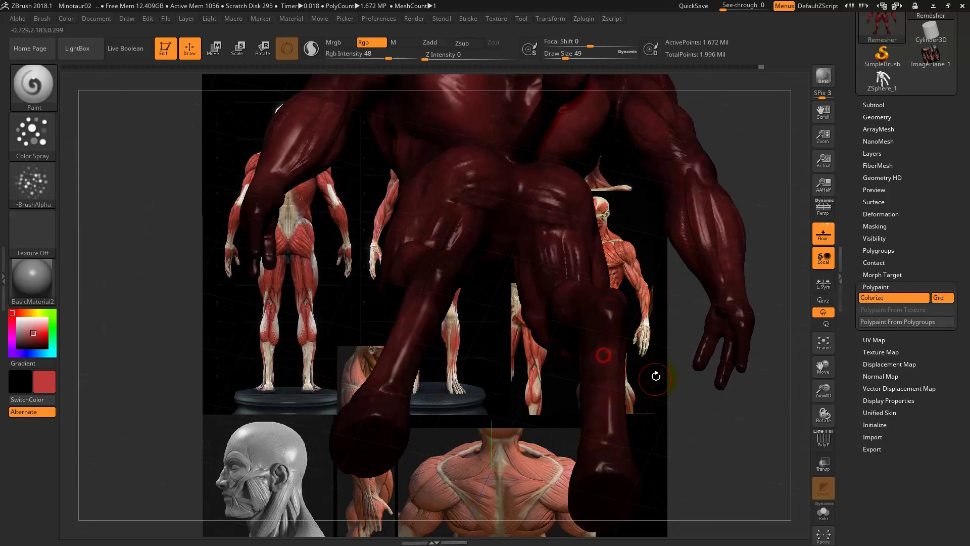
Turn to a three-quarter view and pick a new main colour in the picker.
mouse_move(656, 372)
left_mouse_down()
mouse_move(677, 372)
mouse_move(663, 303)
mouse_move(682, 378)
mouse_move(721, 400)
mouse_move(457, 394)
mouse_move(372, 286)
mouse_move(347, 303)
mouse_move(325, 270)
mouse_move(361, 288)
mouse_move(286, 336)
left_mouse_up()
key("ctrl")
mouse_move(274, 303)
left_mouse_down()
mouse_move(246, 247)
mouse_move(188, 264)
mouse_move(224, 274)
left_mouse_up()
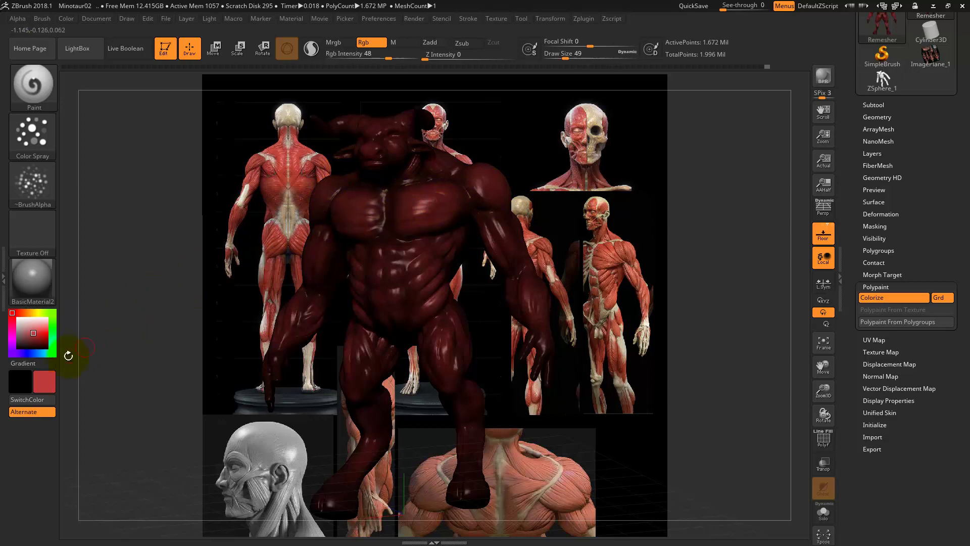
left_click(31, 330)
left_click_drag(31, 331, 31, 332)
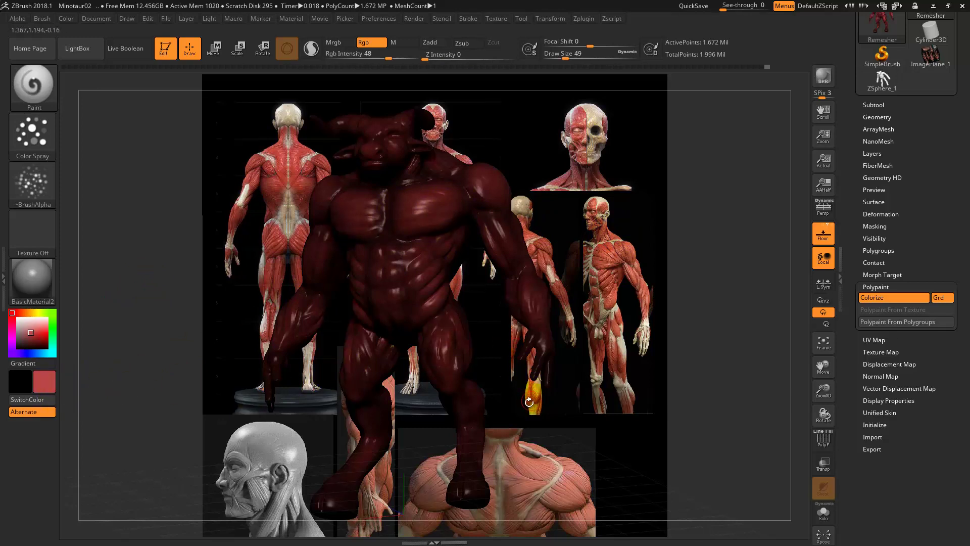
Use dark grey paint at Rgb Intensity 100, with Alpha Off and a FreeHand stroke.
left_click(16, 341)
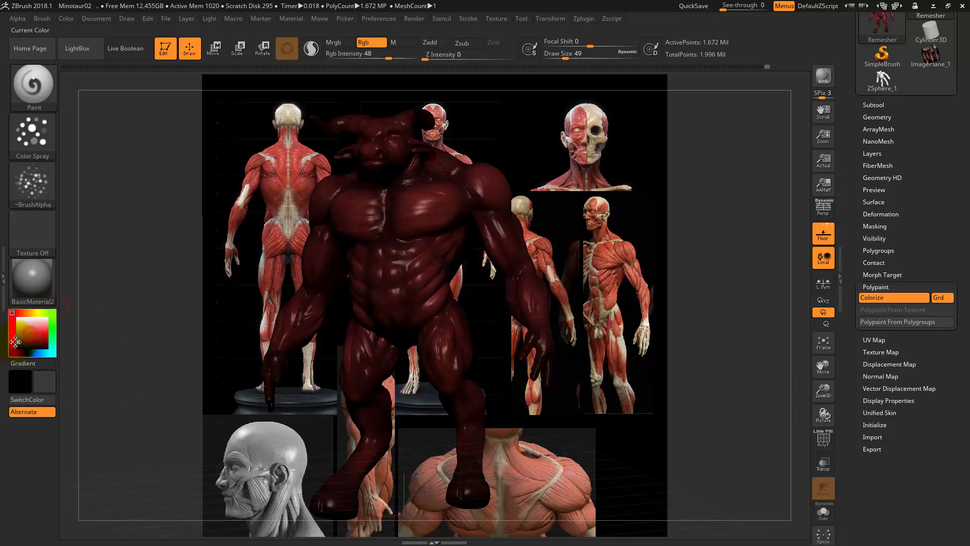
left_click_drag(445, 510, 456, 350)
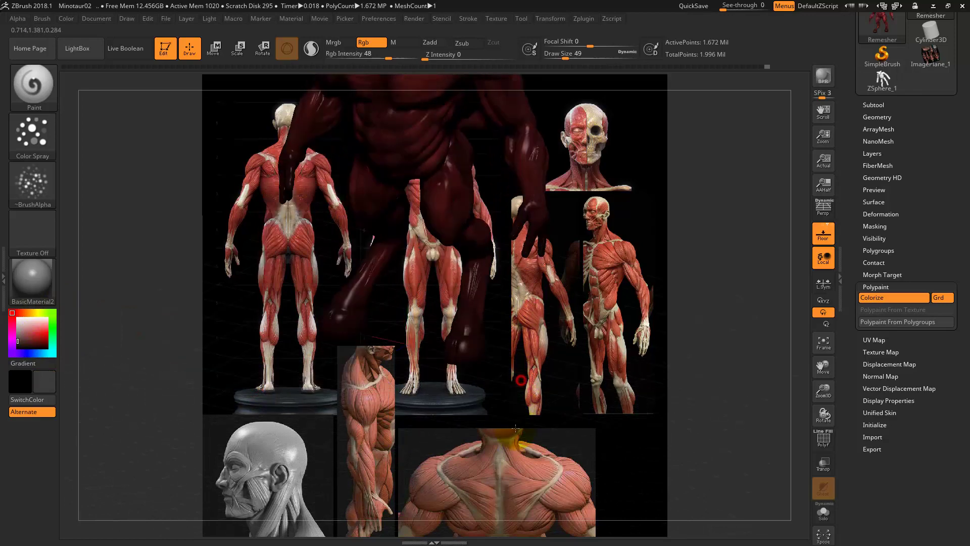
left_click_drag(383, 68, 425, 50)
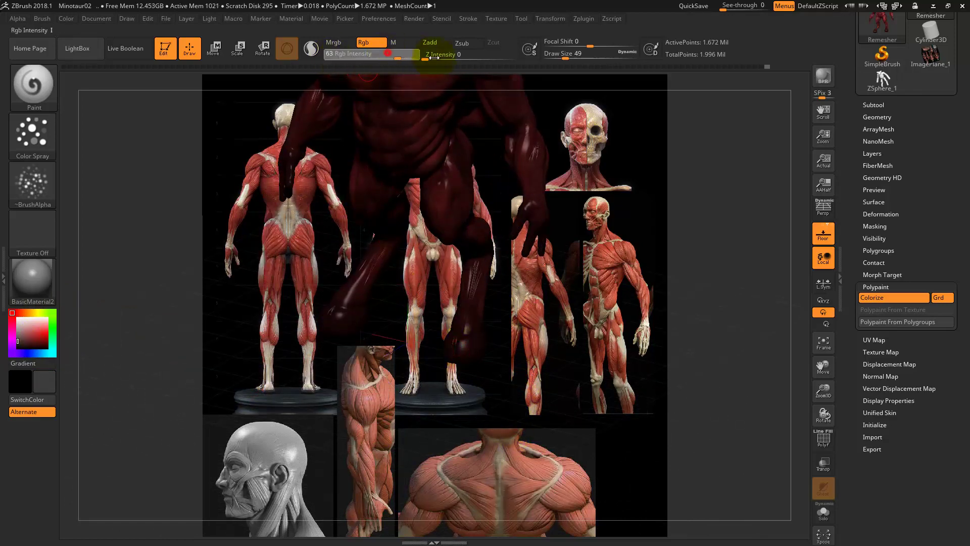
left_click(32, 184)
left_click(95, 194)
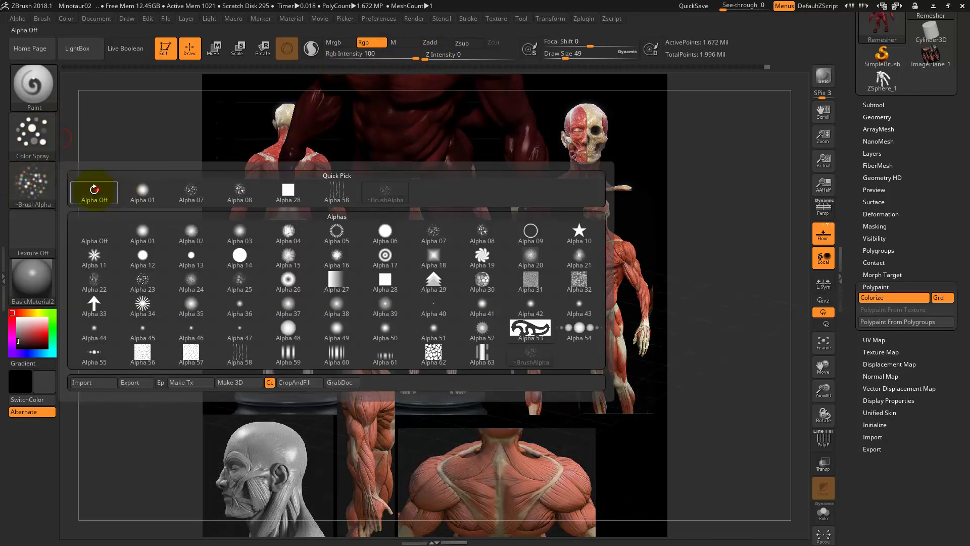
left_click(32, 134)
left_click(191, 144)
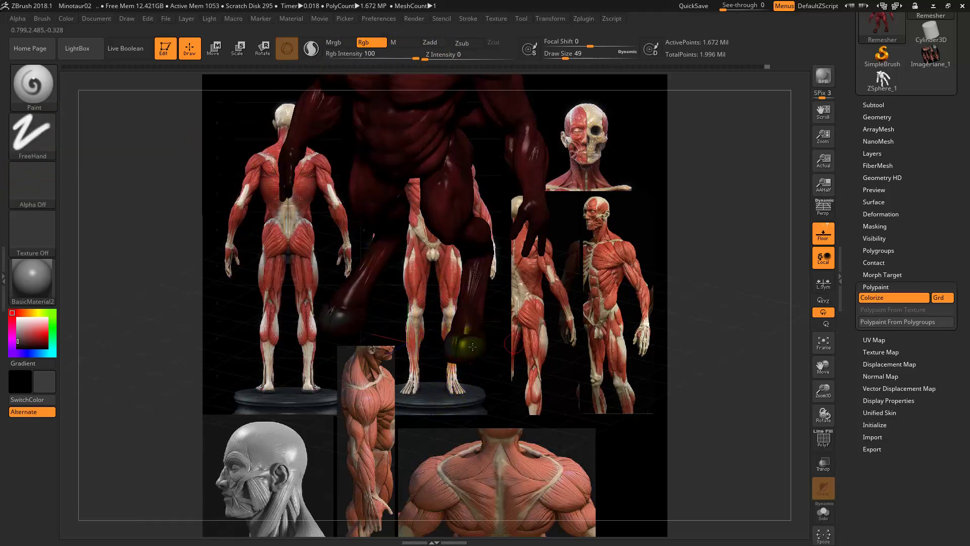
left_click_drag(533, 371, 66, 368)
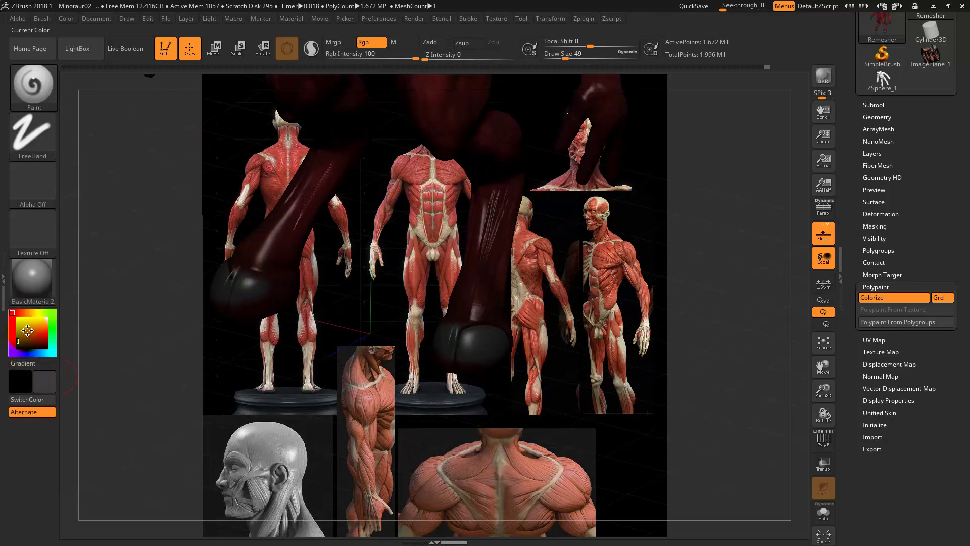
mouse_move(32, 331)
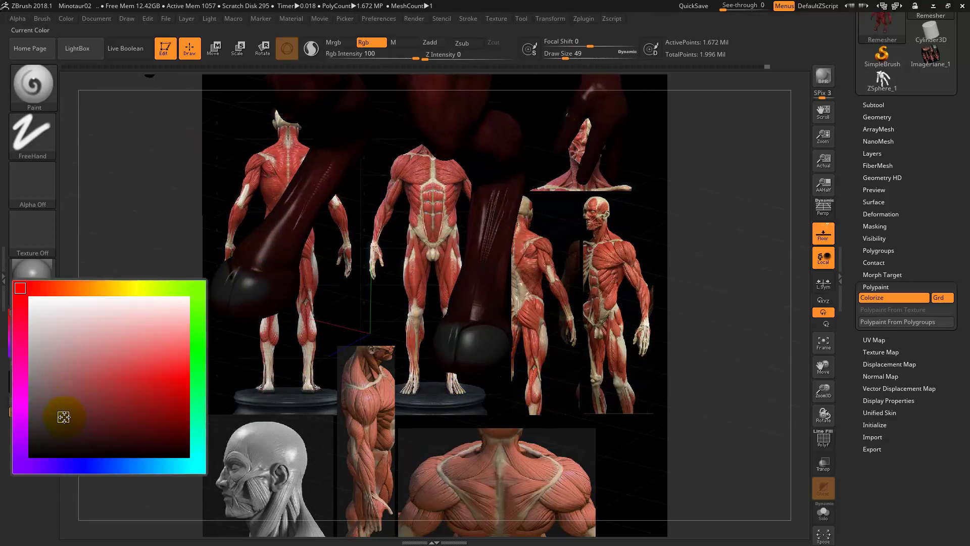
Pick a dark brown paint colour after shifting the hue toward orange.
left_click(67, 288)
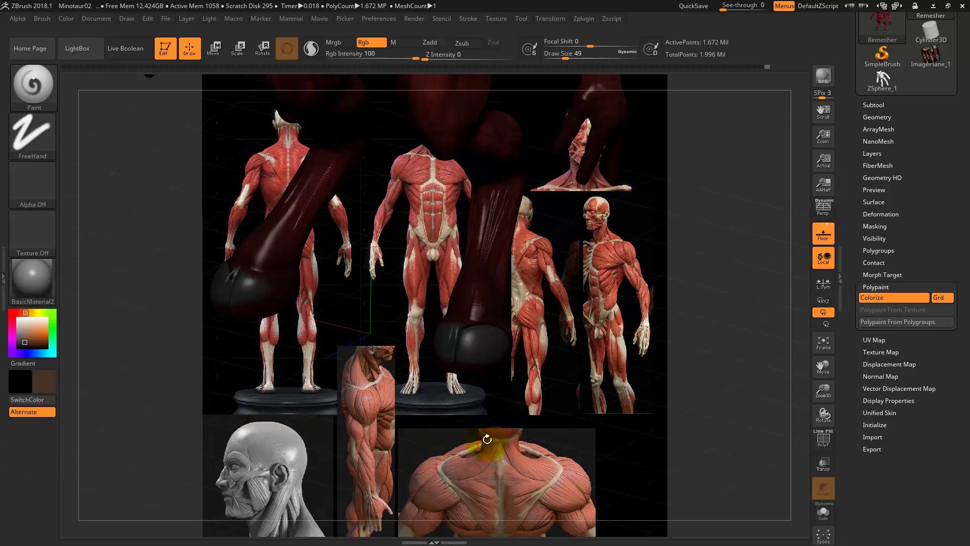
left_click(39, 380)
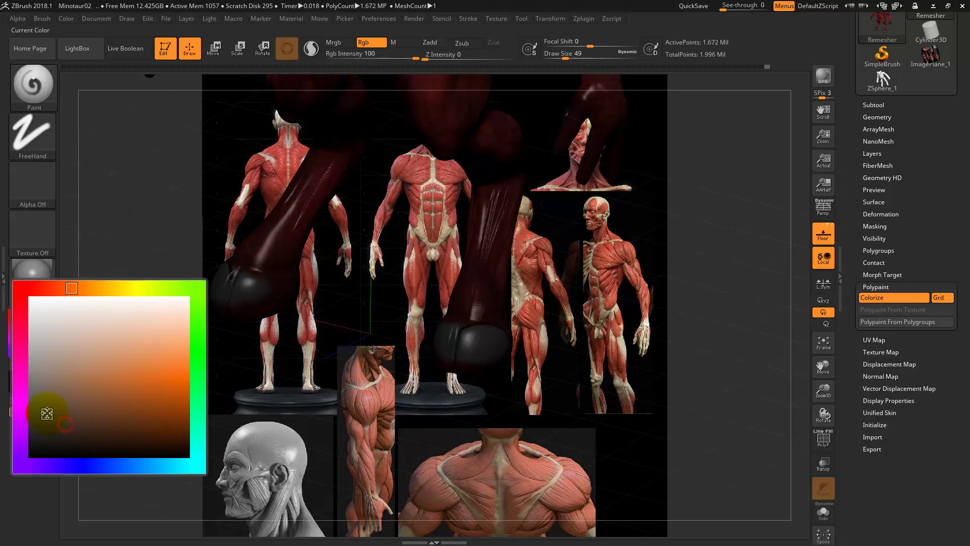
left_click_drag(296, 443, 316, 442)
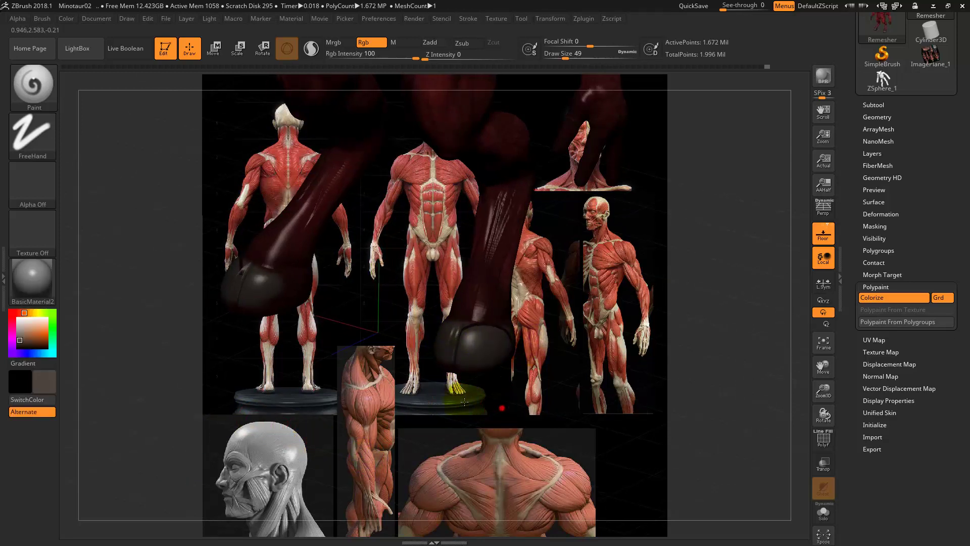
Rotate and zoom the view in close on the Minotaur's hooves.
mouse_move(439, 331)
left_mouse_down()
mouse_move(501, 344)
mouse_move(492, 354)
left_mouse_up()
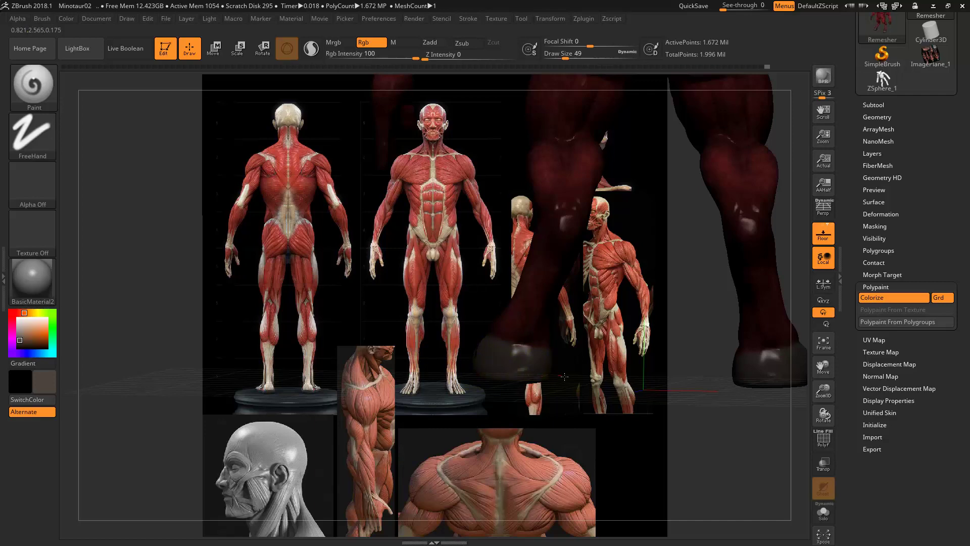
left_click_drag(564, 376, 459, 357)
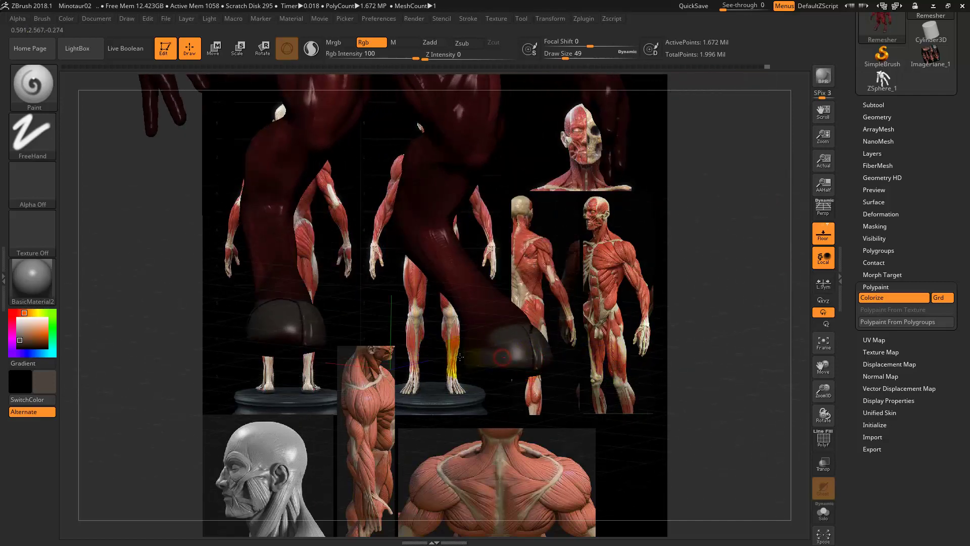
left_click_drag(535, 333, 528, 391)
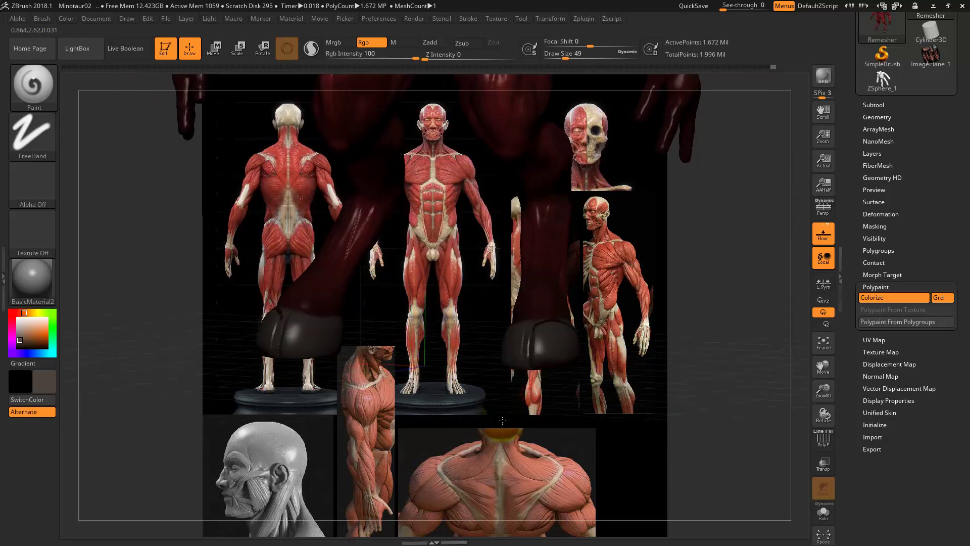
key("ctrl")
mouse_move(489, 465)
left_mouse_down()
mouse_move(689, 372)
mouse_move(580, 386)
mouse_move(551, 412)
mouse_move(529, 390)
left_mouse_up()
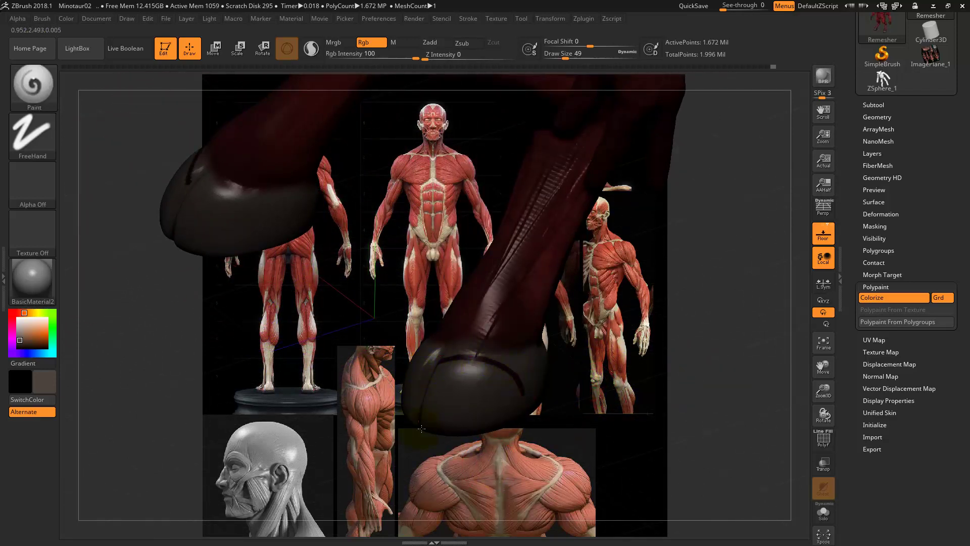
left_click_drag(422, 428, 435, 374)
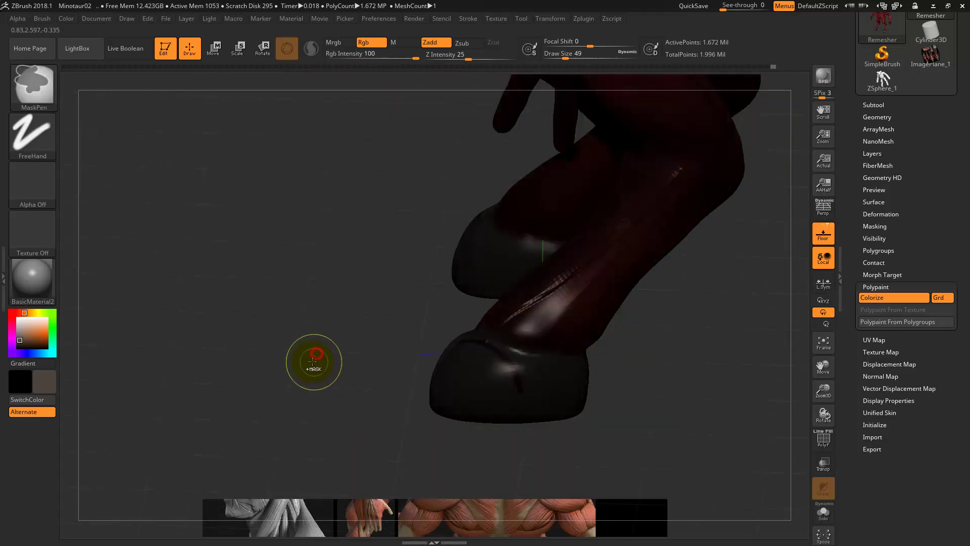
left_click(336, 409, "ctrl")
left_click(325, 337, "ctrl")
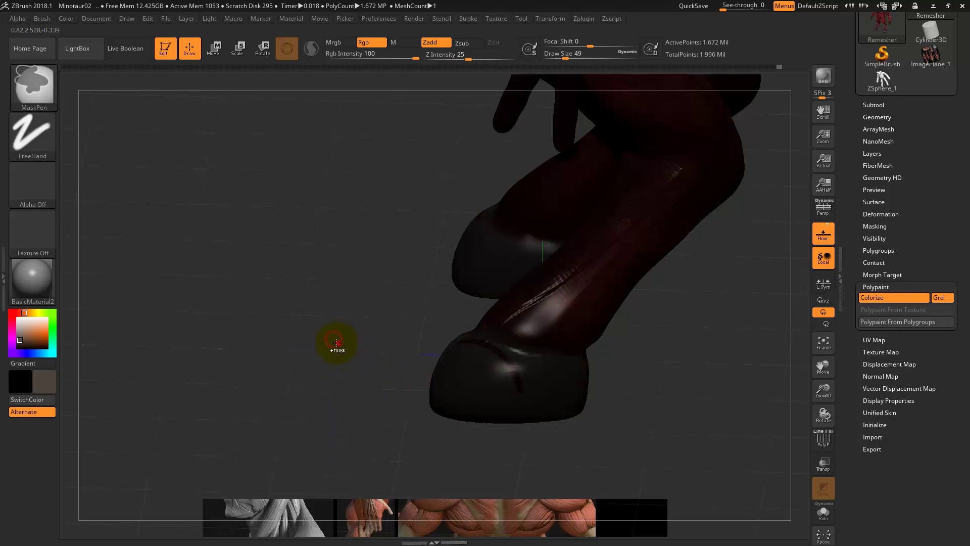
left_click(337, 342, "ctrl")
key("b")
key("p")
key("a")
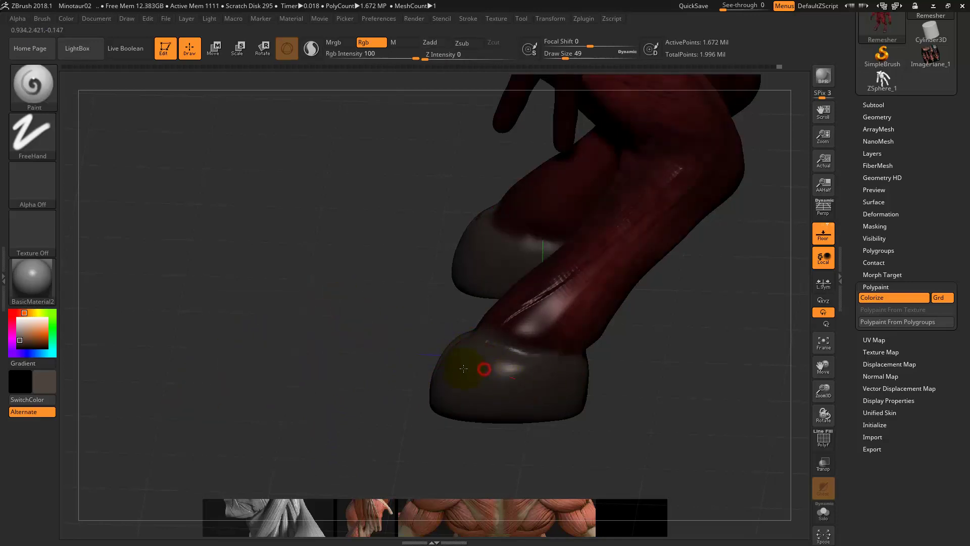
left_click_drag(315, 346, 434, 409)
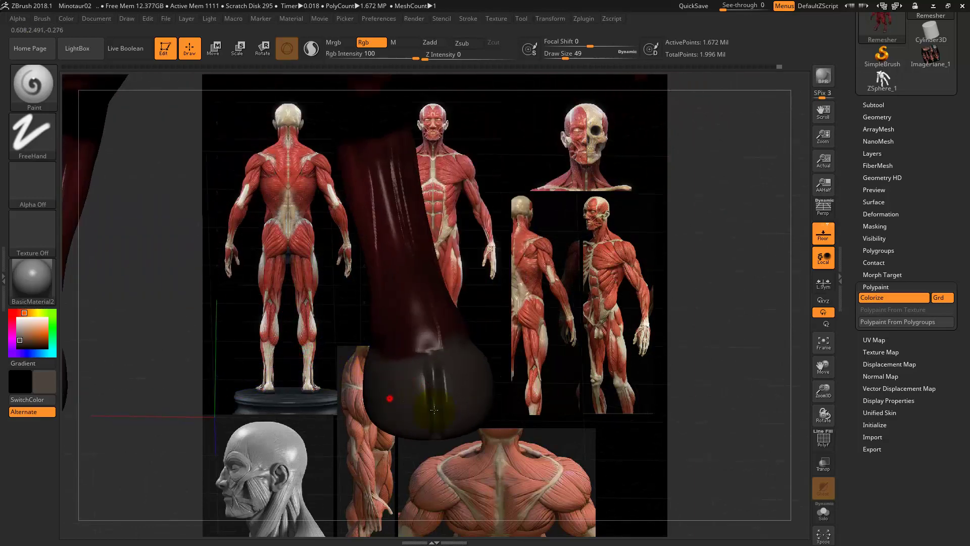
left_click_drag(577, 384, 411, 433)
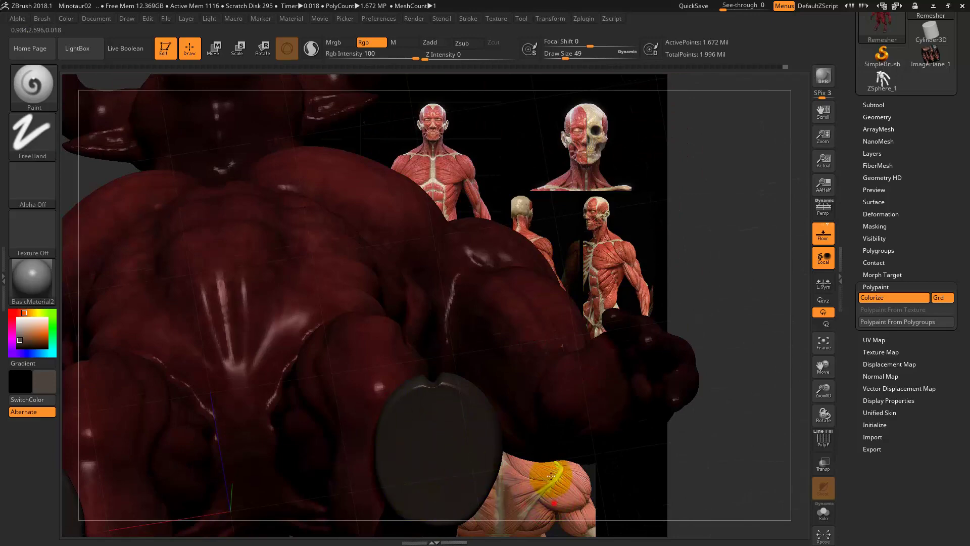
Straighten the minotaur upright and set the secondary colour to light tan.
mouse_move(555, 411)
left_mouse_down()
mouse_move(357, 390)
mouse_move(261, 298)
mouse_move(462, 404)
left_mouse_up()
key("ctrl")
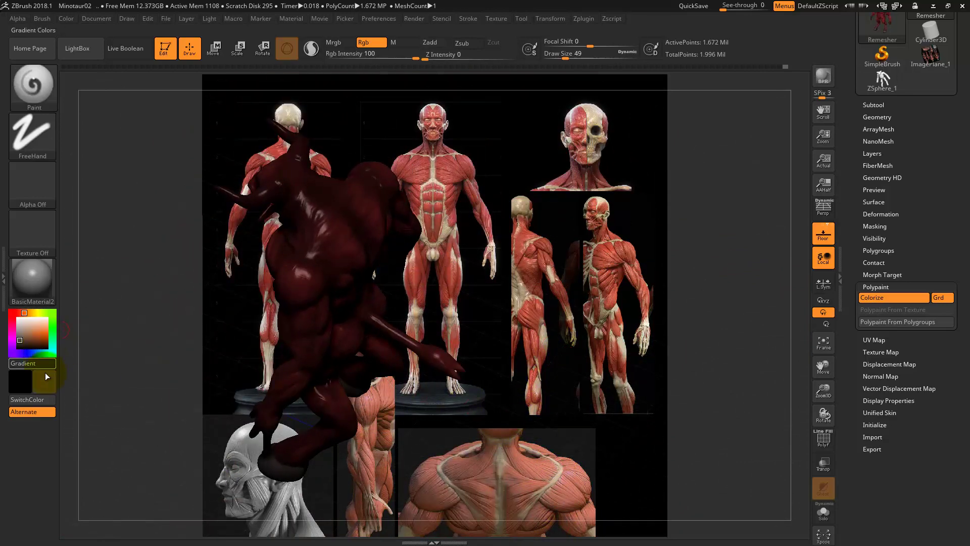
mouse_move(46, 376)
left_mouse_down()
mouse_move(68, 399)
mouse_move(88, 374)
left_mouse_up()
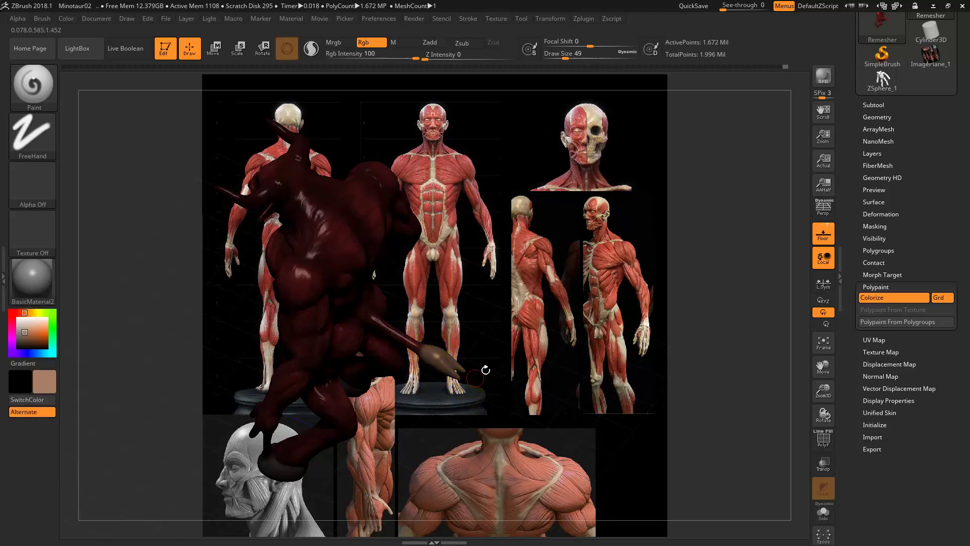
Orbit the minotaur to a front view framing its chest and horns.
left_click_drag(486, 370, 445, 359)
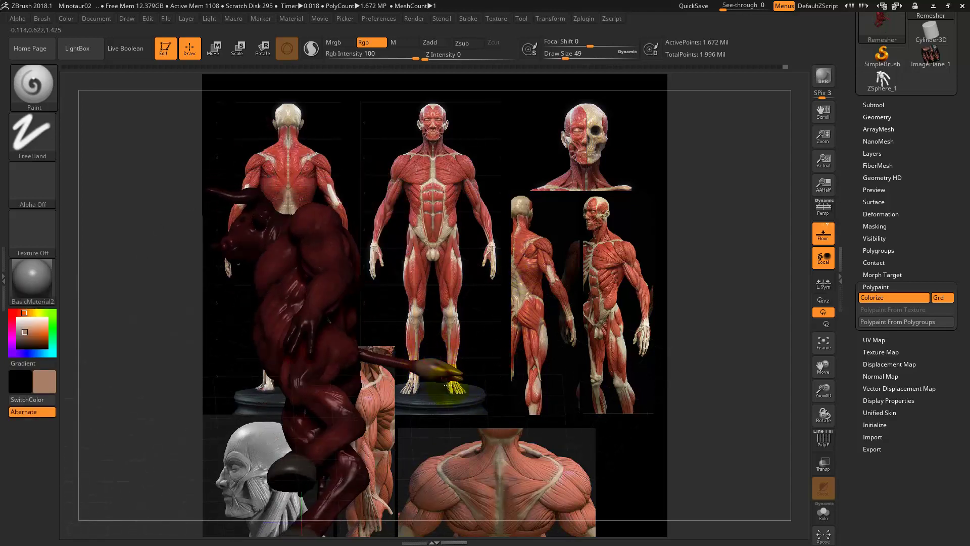
left_click_drag(494, 359, 507, 346)
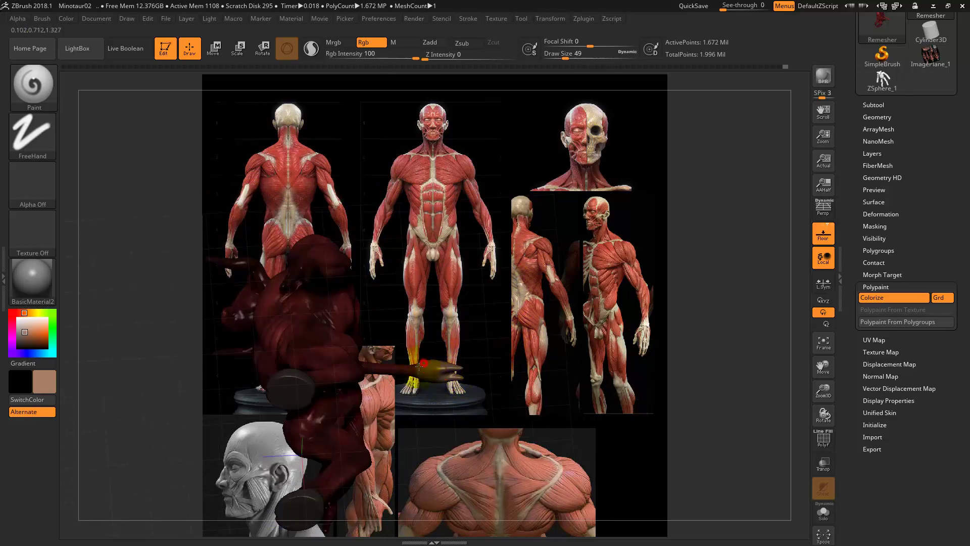
mouse_move(493, 252)
left_mouse_down()
mouse_move(516, 268)
mouse_move(662, 303)
mouse_move(700, 427)
left_mouse_up()
key("ctrl")
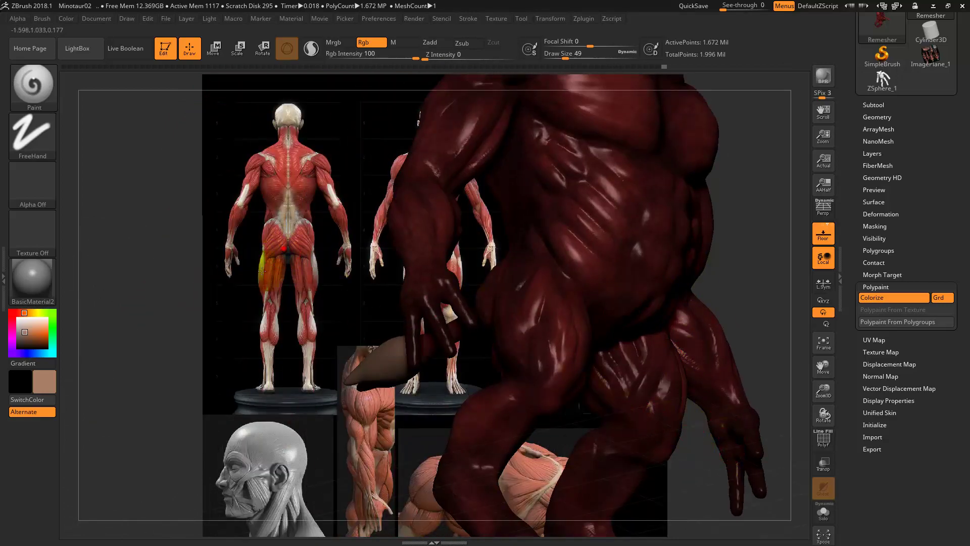
mouse_move(261, 271)
left_mouse_down()
mouse_move(526, 158)
mouse_move(558, 158)
left_mouse_up()
key("ctrl")
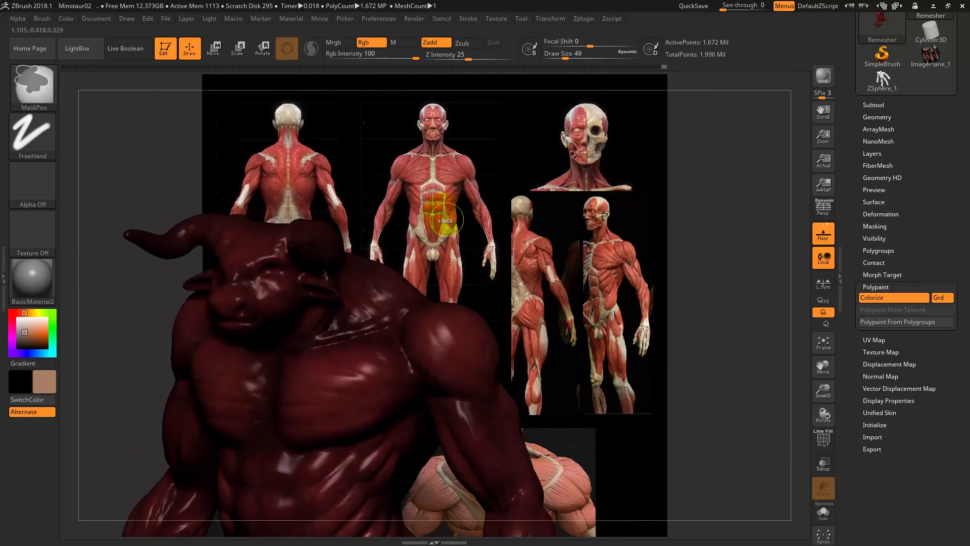
mouse_move(445, 217)
left_mouse_down()
mouse_move(619, 340)
mouse_move(708, 238)
mouse_move(350, 203)
left_mouse_up()
key("ctrl")
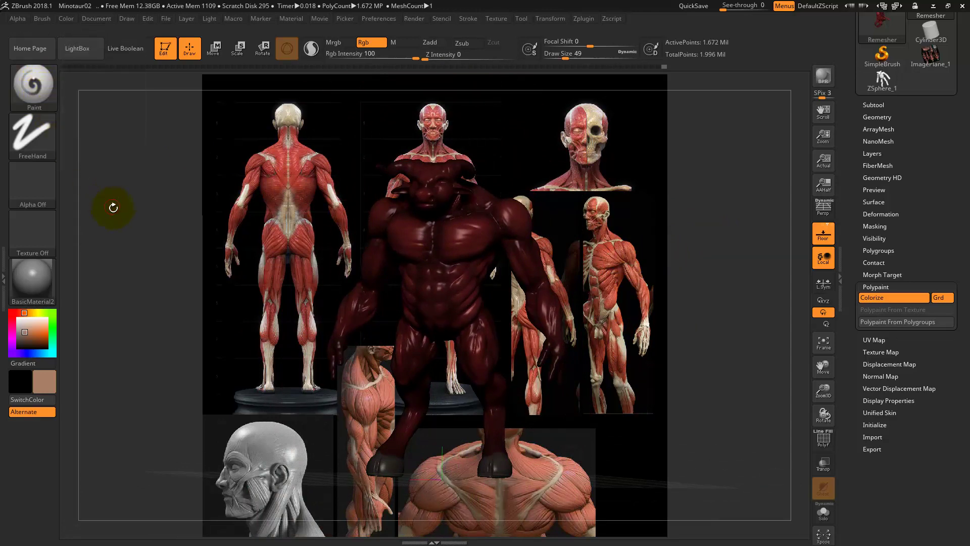
key("s")
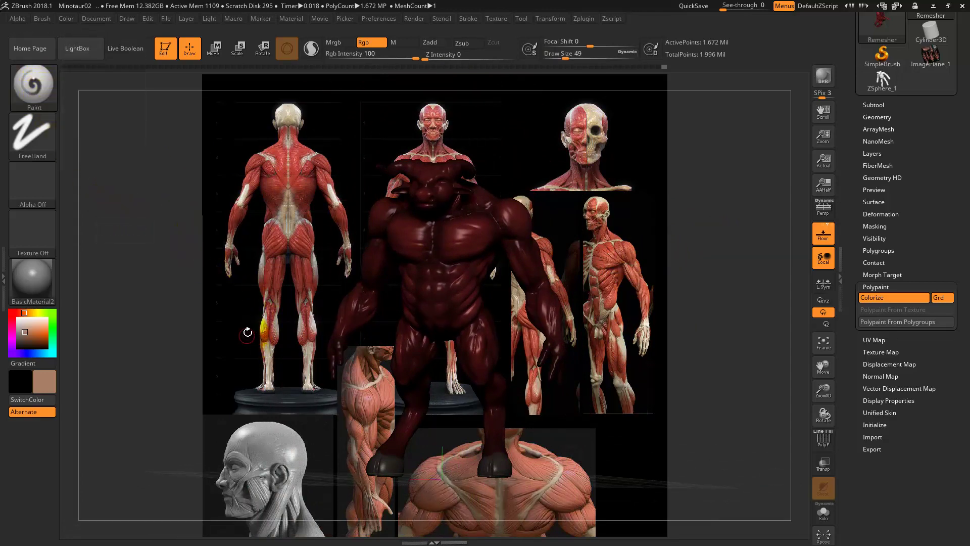
Switch to the Standard brush with Z Intensity 0 and Rgb painting enabled.
key("b")
key("s")
key("t")
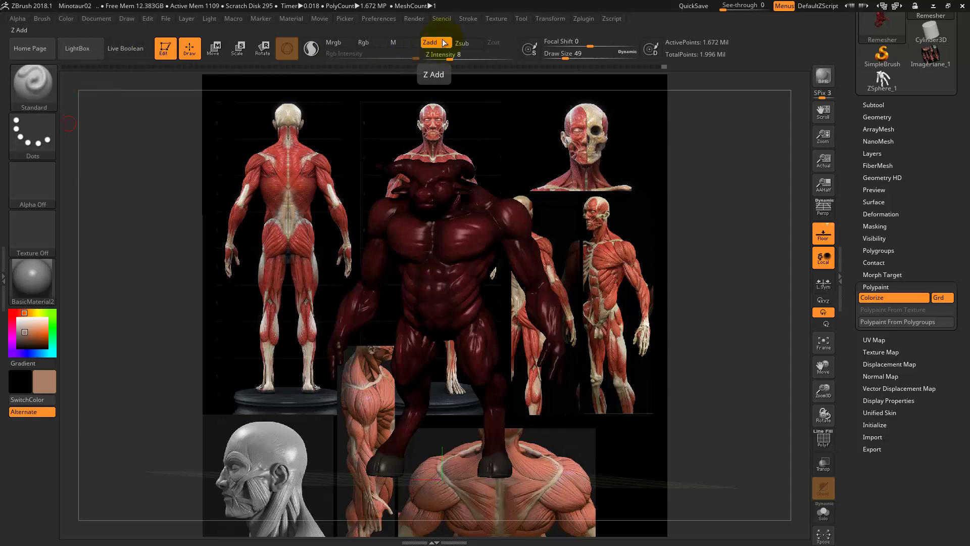
left_click_drag(451, 55, 414, 55)
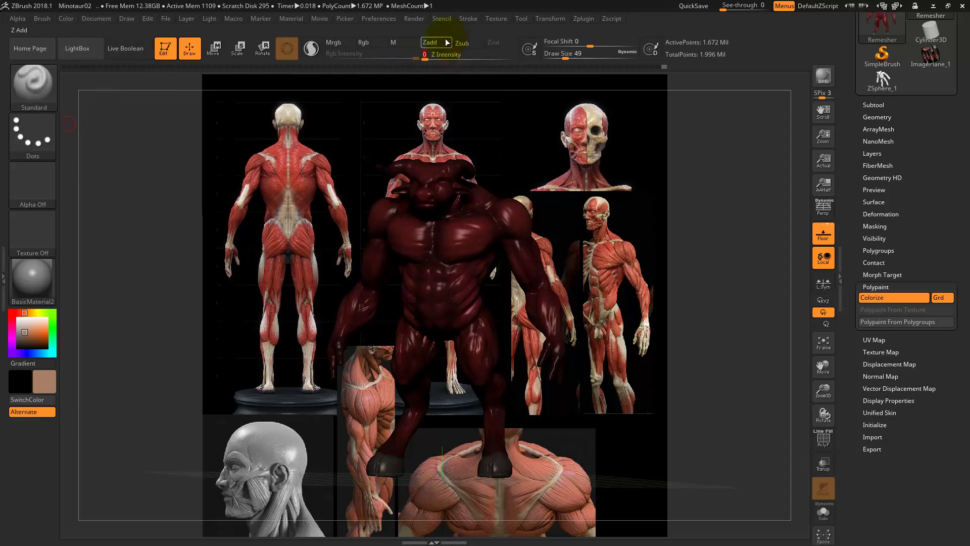
left_click(365, 44)
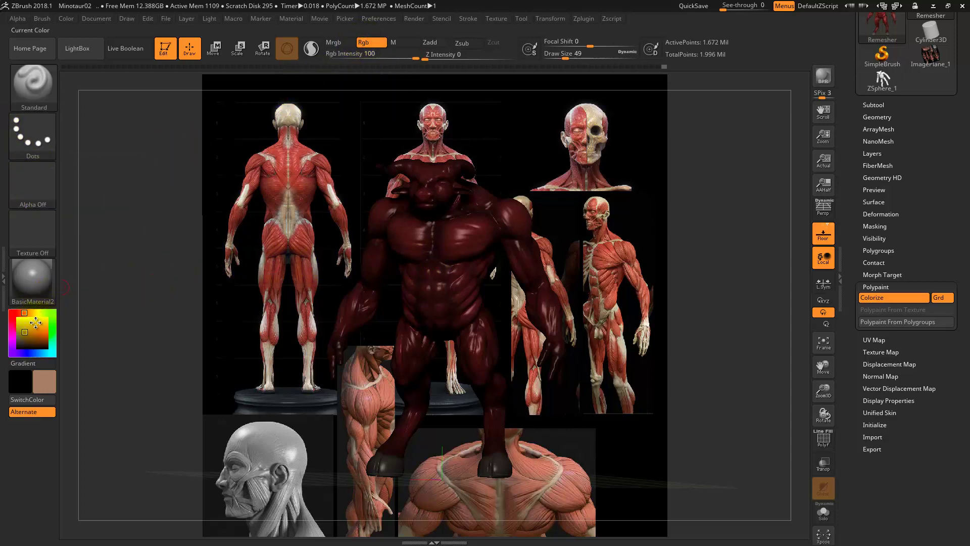
Pick a pinkish red paint colour and zoom in on the torso.
left_click(14, 311)
left_click(32, 331)
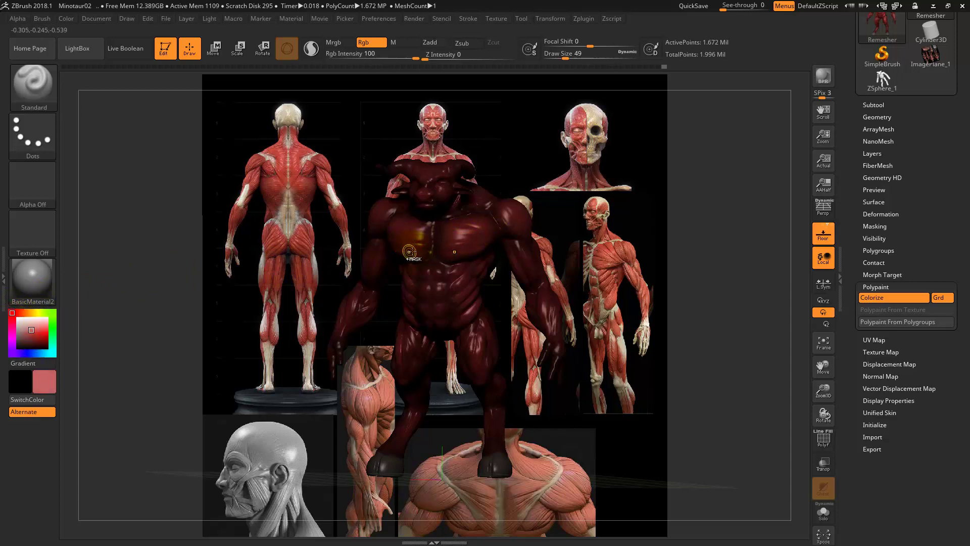
right_click_drag(409, 251, 305, 296, "ctrl")
left_click(22, 174)
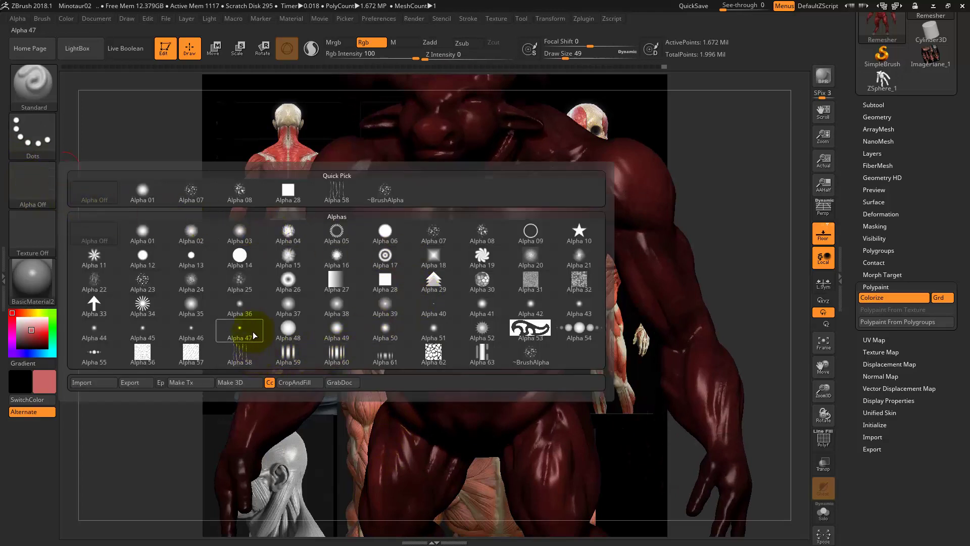
Apply Alpha 58, then replace it with the vein-like Alpha 22.
left_click(341, 196)
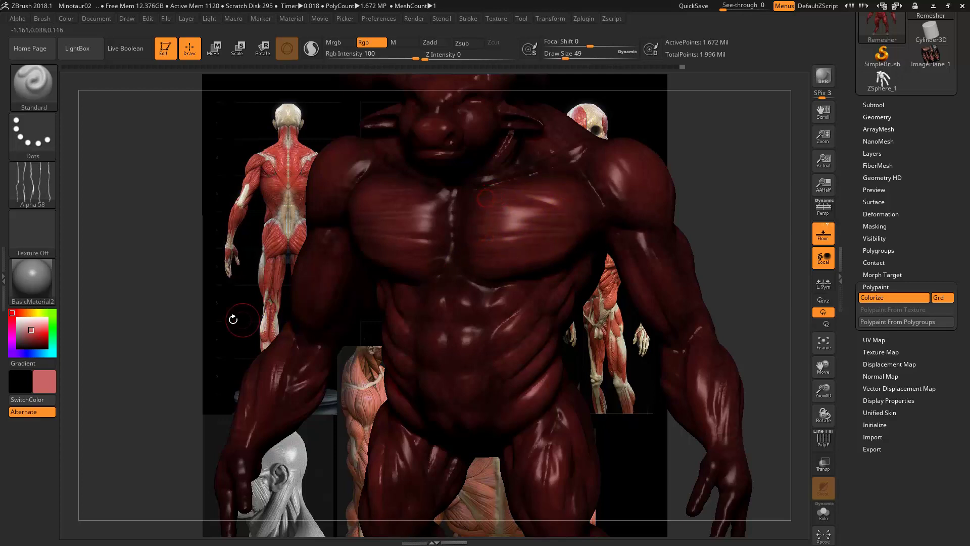
mouse_move(232, 320)
left_mouse_down()
mouse_move(173, 275)
mouse_move(250, 281)
left_mouse_up()
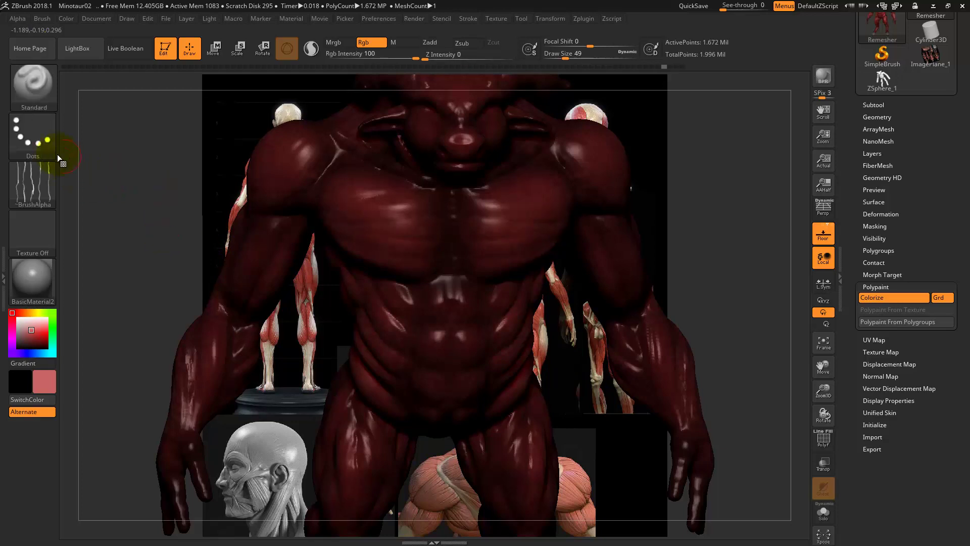
left_click(50, 182)
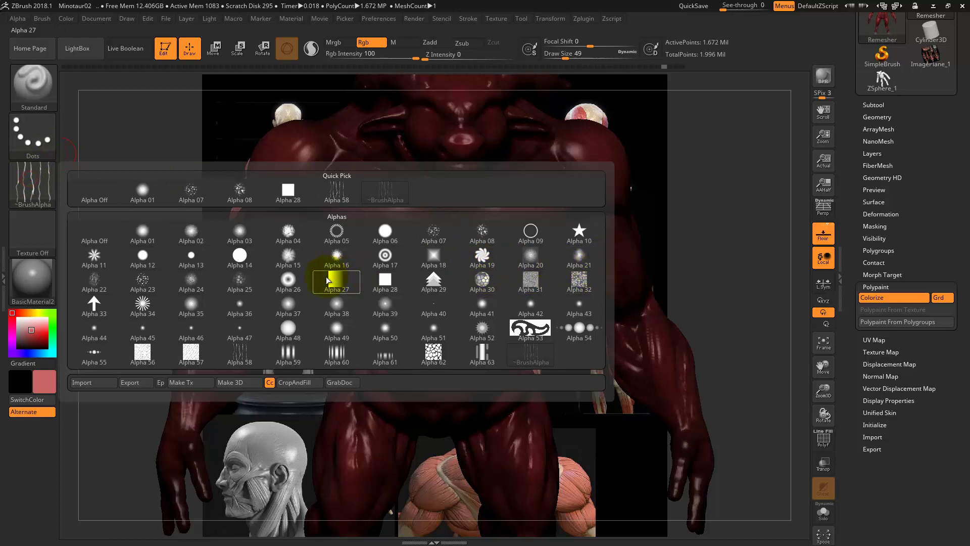
left_click(97, 280)
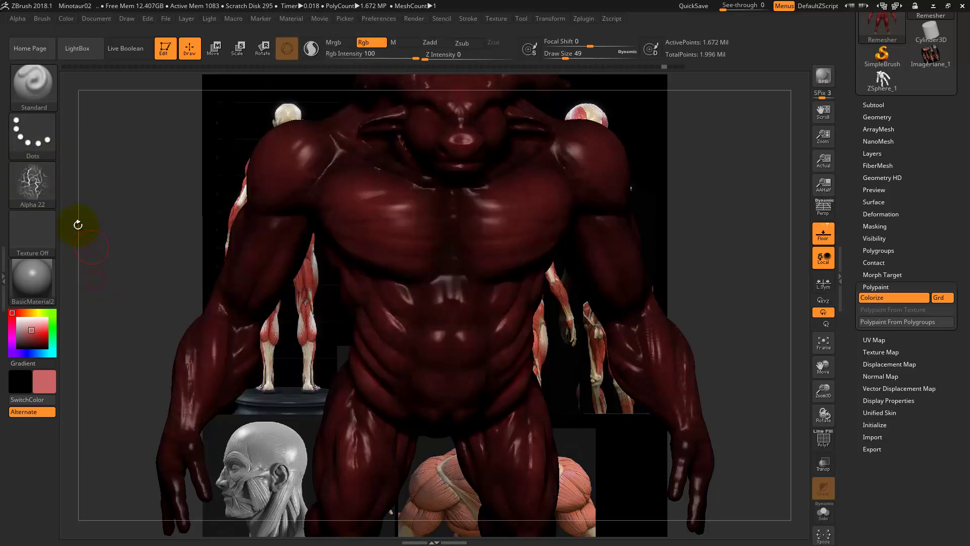
left_click(51, 139)
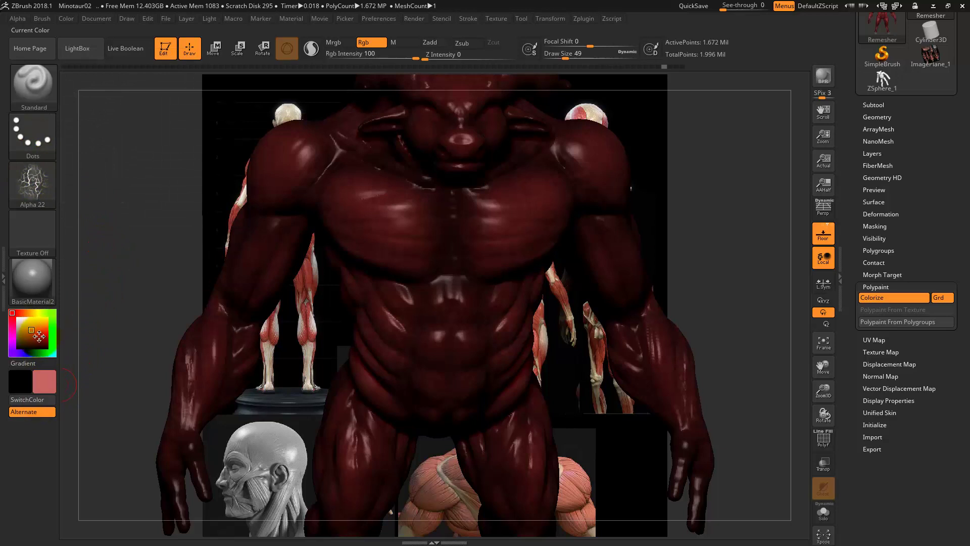
Adjust the hue, test the belly, and paint a bluish sternum vein at Draw Size 65.
left_click_drag(25, 311, 24, 352)
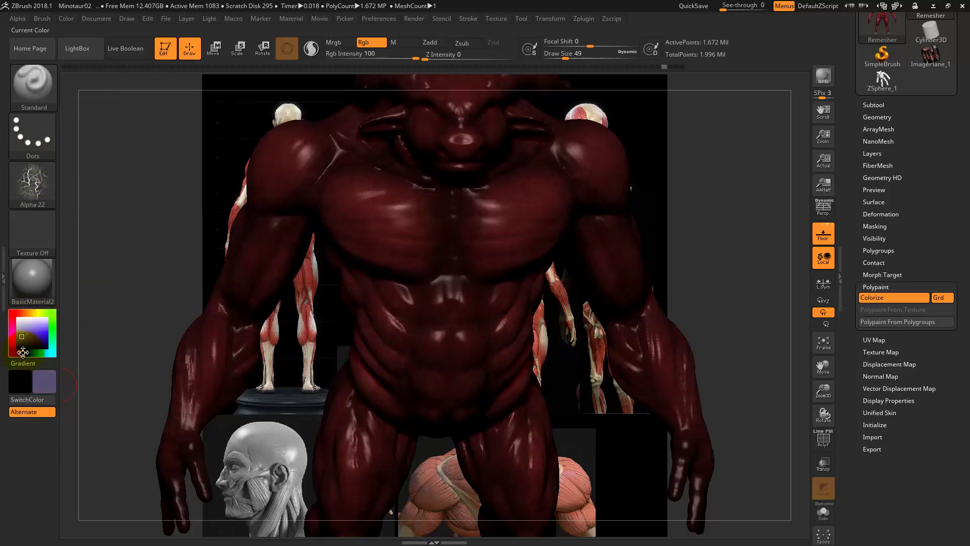
left_click_drag(447, 288, 465, 287)
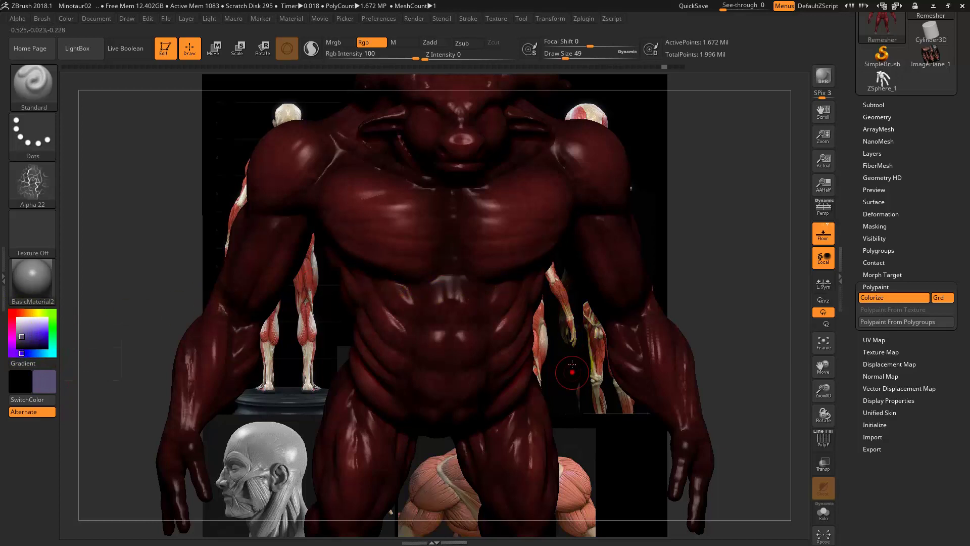
left_click_drag(572, 372, 472, 271)
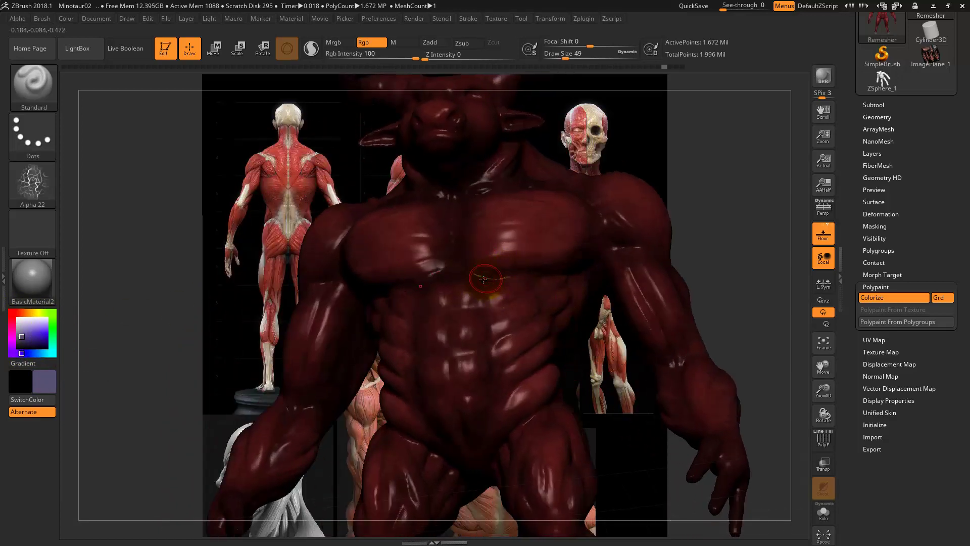
key("s")
left_click_drag(485, 273, 466, 267)
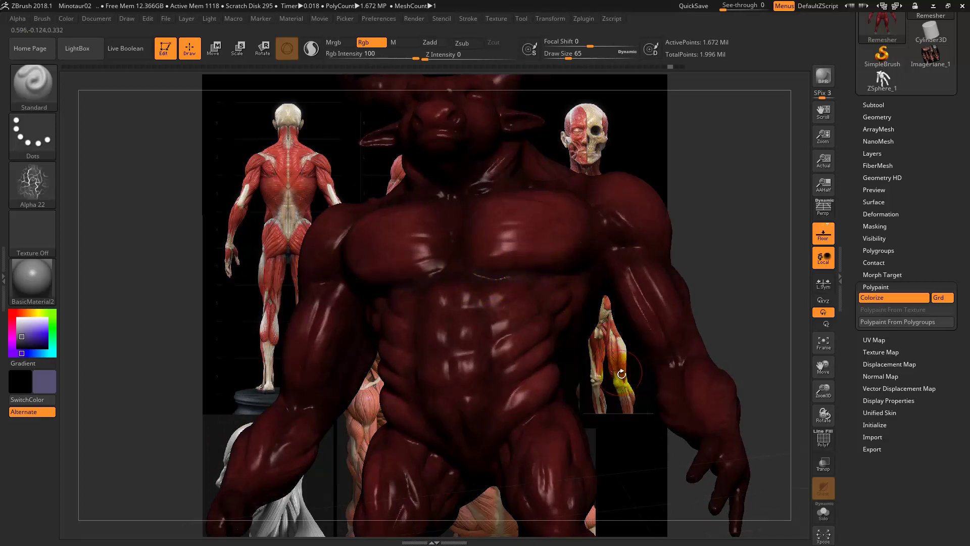
left_click_drag(569, 266, 523, 266)
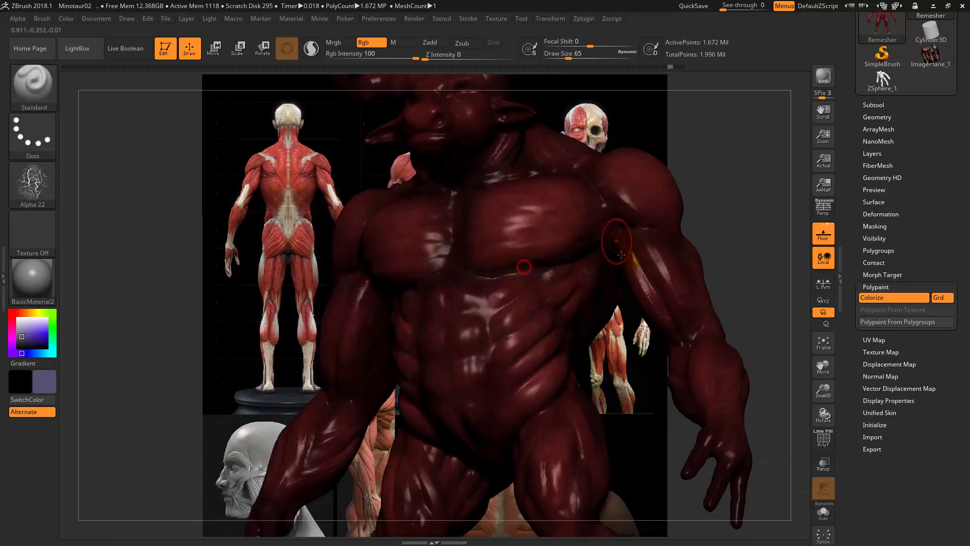
mouse_move(620, 255)
left_mouse_down()
mouse_move(455, 180)
mouse_move(475, 295)
left_mouse_up()
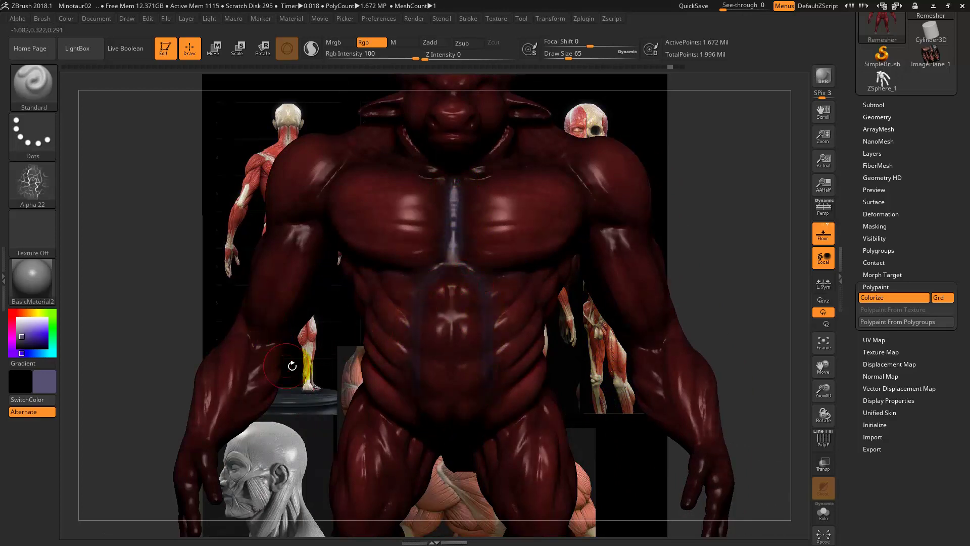
Orbit around the torso and legs to inspect the painted veins.
mouse_move(212, 306)
left_mouse_down()
mouse_move(174, 307)
mouse_move(524, 295)
left_mouse_up()
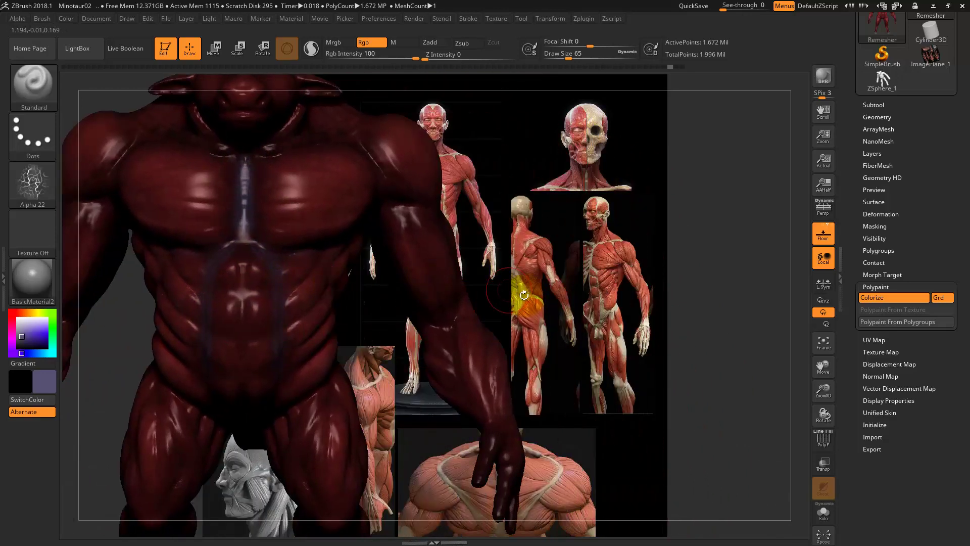
mouse_move(335, 336)
left_mouse_down()
mouse_move(364, 275)
mouse_move(333, 282)
left_mouse_up()
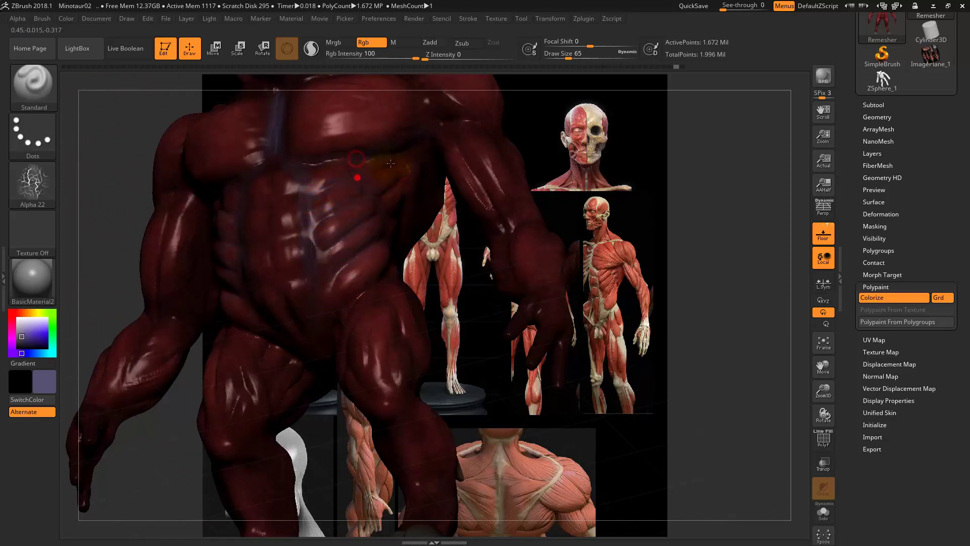
left_click_drag(390, 163, 421, 159)
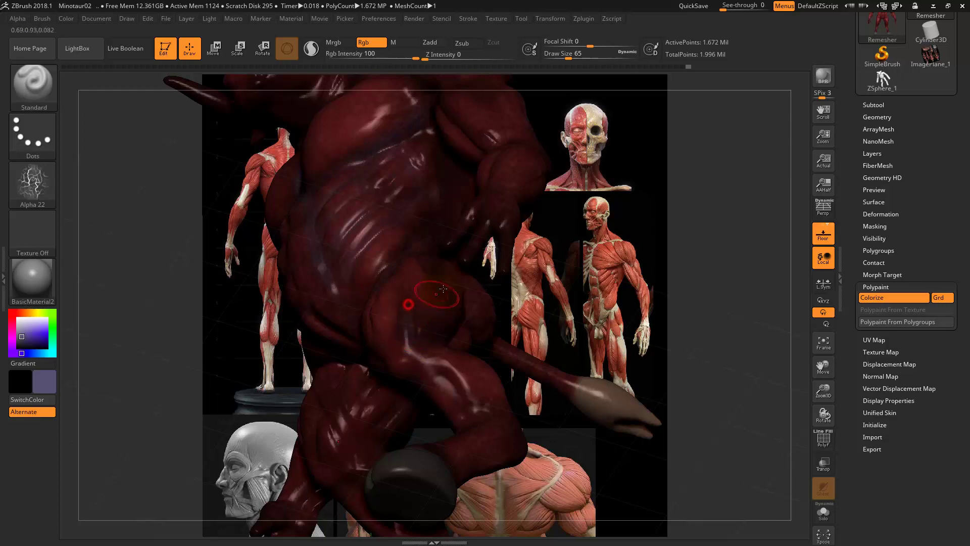
mouse_move(594, 326)
left_mouse_down()
mouse_move(523, 234)
mouse_move(531, 253)
left_mouse_up()
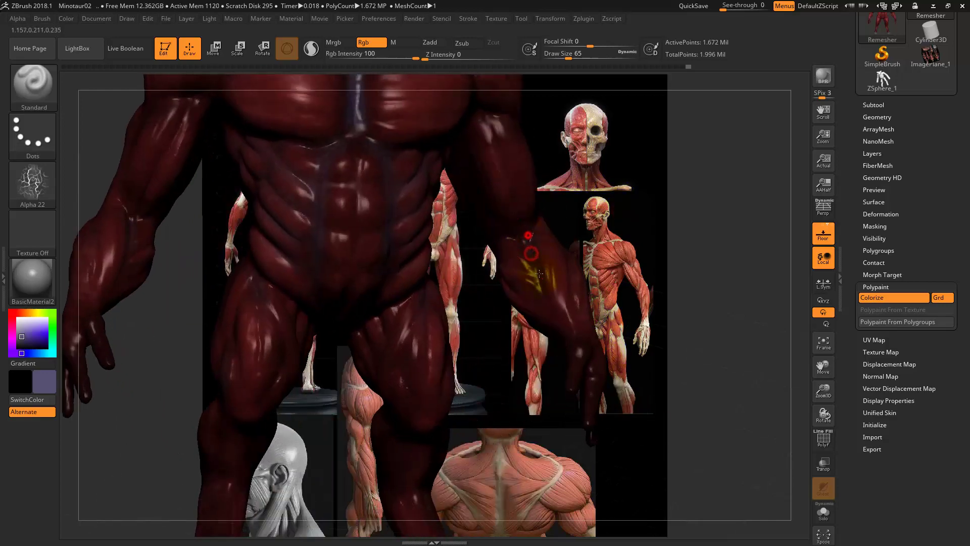
left_click_drag(472, 173, 474, 170)
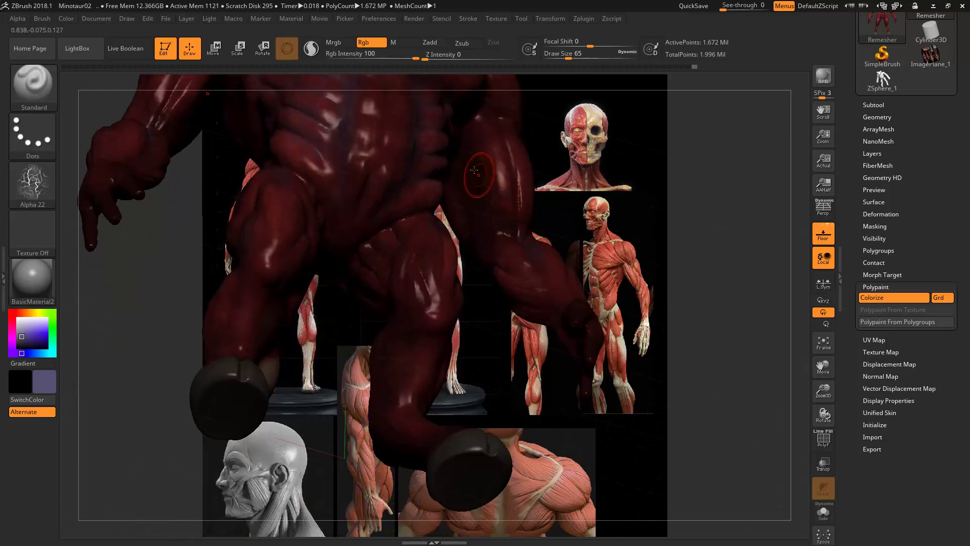
Turn the minotaur to its back, paint a shoulder vein, and orbit around the torso.
left_click_drag(509, 132, 448, 323)
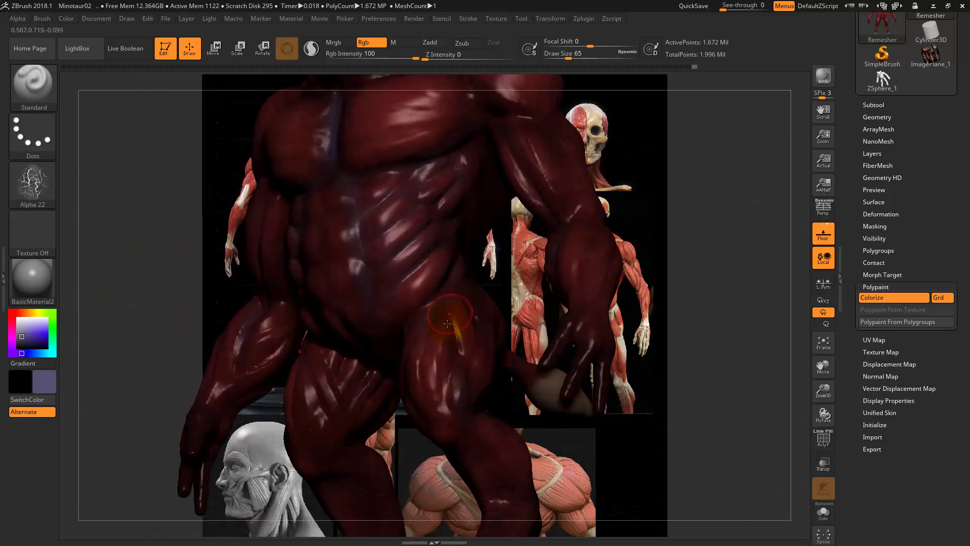
mouse_move(471, 390)
left_mouse_down()
mouse_move(490, 398)
mouse_move(375, 337)
left_mouse_up()
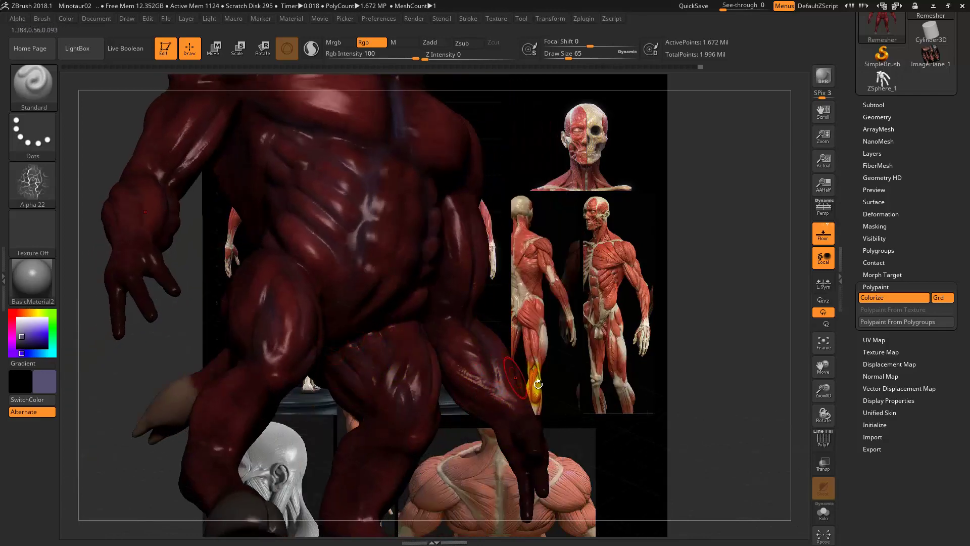
mouse_move(538, 383)
left_mouse_down()
mouse_move(579, 262)
mouse_move(487, 434)
left_mouse_up()
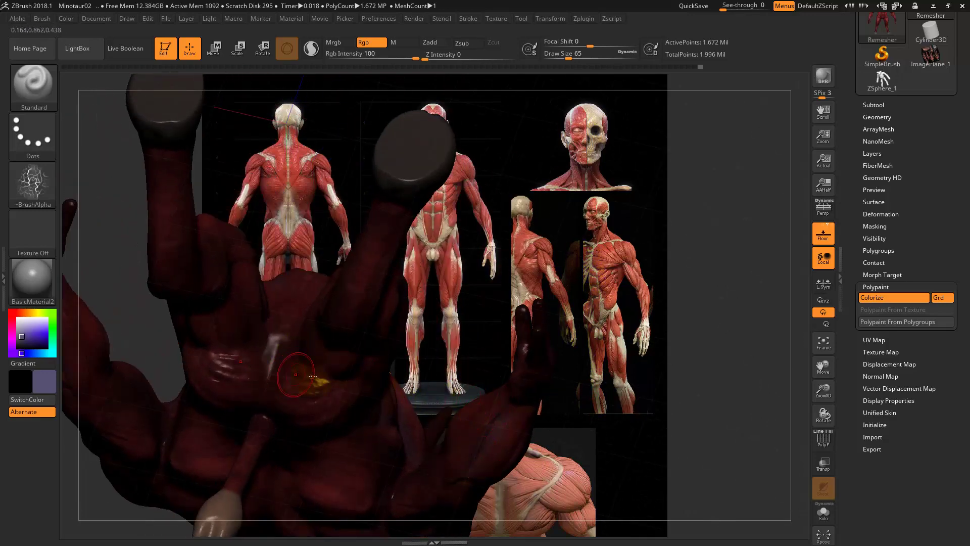
mouse_move(525, 296)
left_mouse_down()
mouse_move(541, 322)
mouse_move(478, 301)
mouse_move(384, 217)
left_mouse_up()
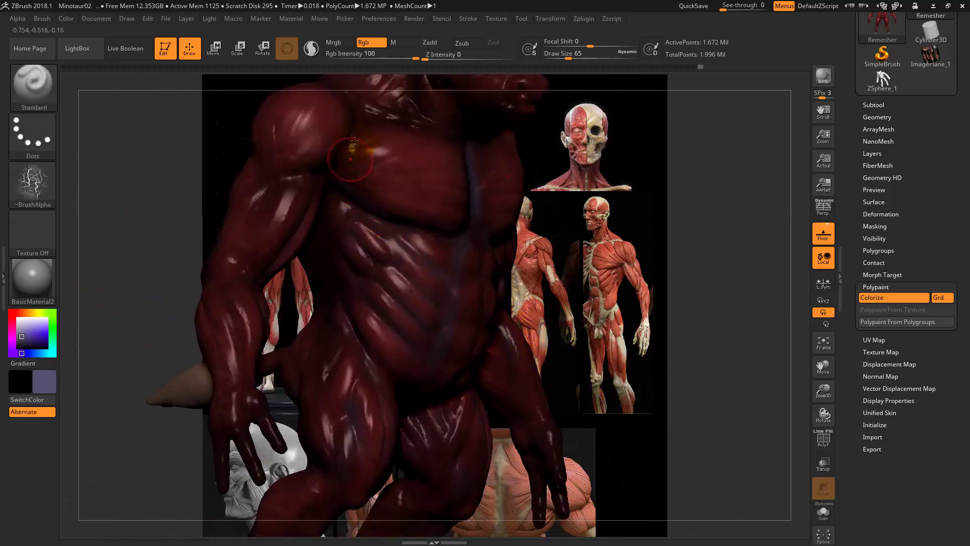
left_click_drag(330, 210, 282, 188)
mouse_move(123, 249)
left_mouse_down()
mouse_move(119, 260)
mouse_move(225, 278)
left_mouse_up()
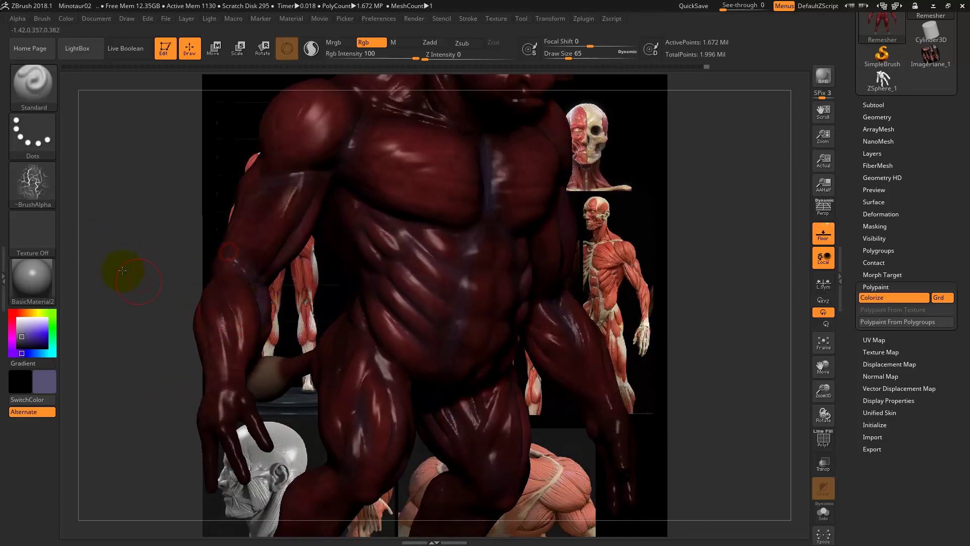
mouse_move(123, 270)
left_mouse_down()
mouse_move(169, 260)
mouse_move(240, 307)
left_mouse_up()
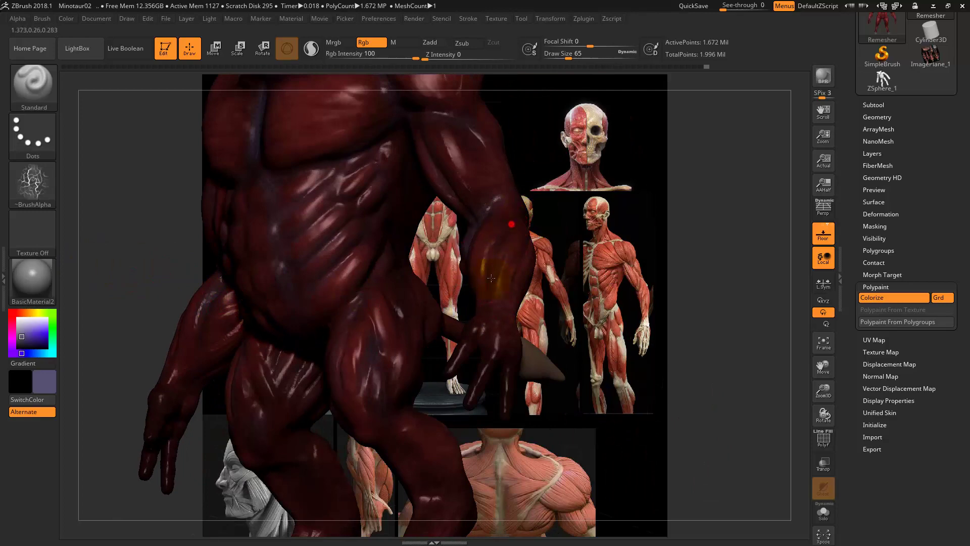
mouse_move(491, 277)
left_mouse_down()
mouse_move(445, 318)
mouse_move(357, 296)
mouse_move(284, 305)
left_mouse_up()
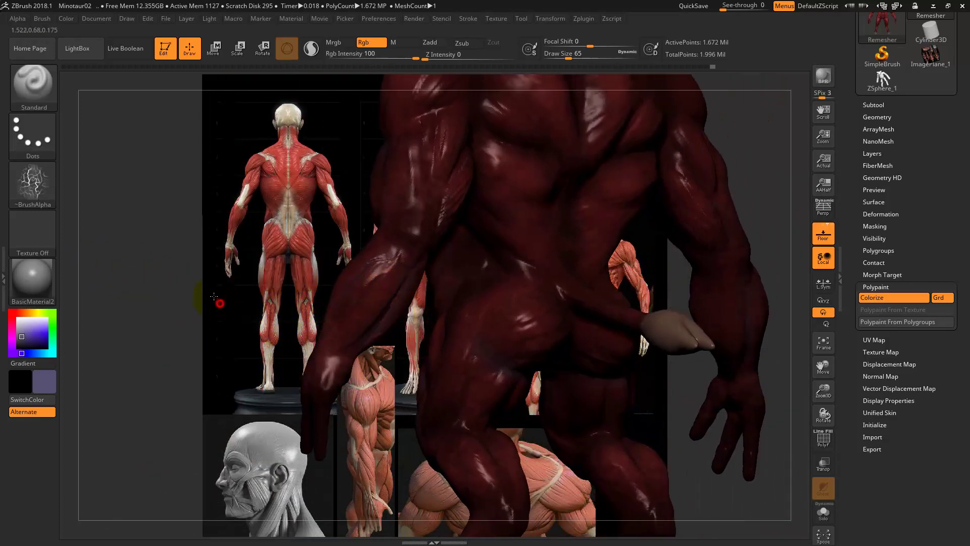
From the back view, paint vein strokes on the lower back and left shoulder.
left_click_drag(214, 297, 233, 288)
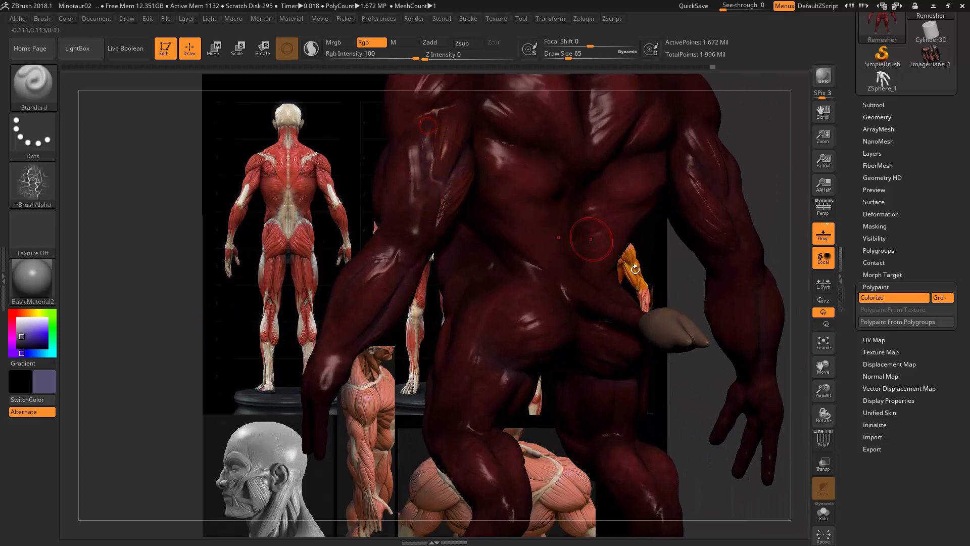
mouse_move(195, 249)
left_mouse_down()
mouse_move(113, 325)
mouse_move(112, 273)
mouse_move(411, 221)
left_mouse_up()
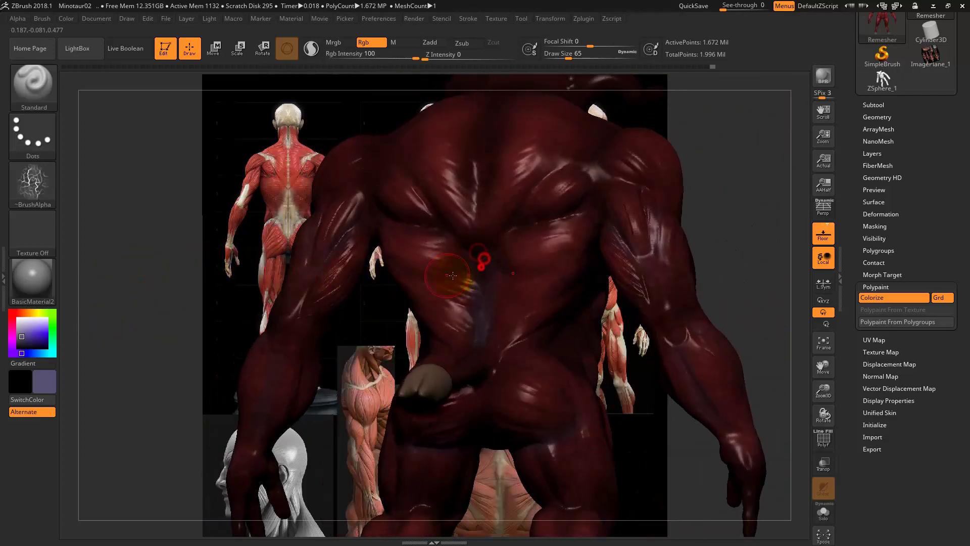
left_click_drag(452, 275, 457, 282)
left_click(397, 213)
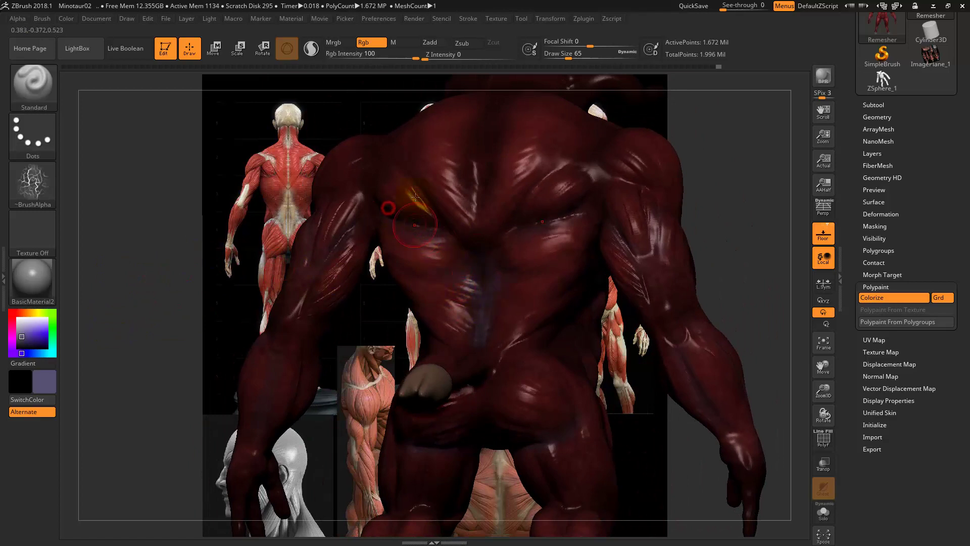
left_click_drag(606, 187, 577, 157)
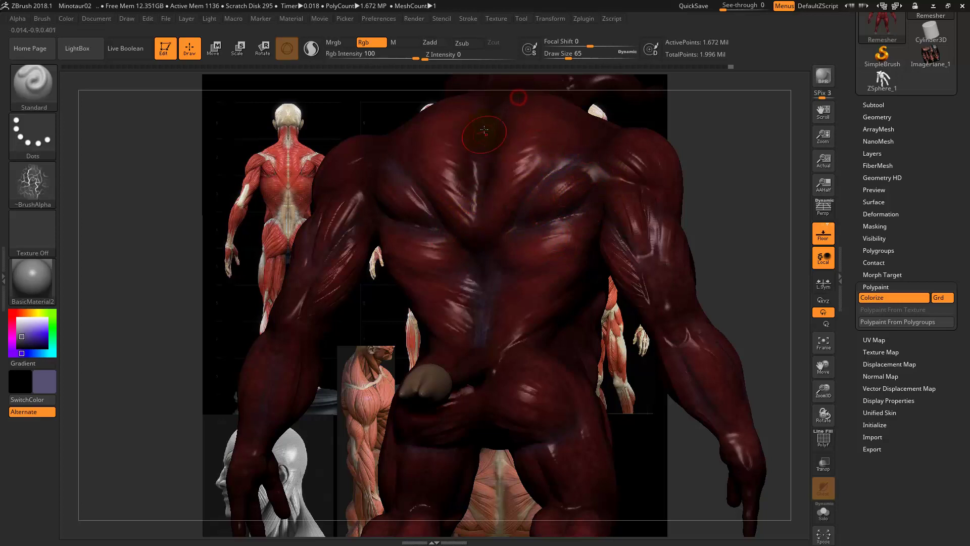
Add more strokes across the lower back, then turn to a front three-quarter view.
left_click(540, 360)
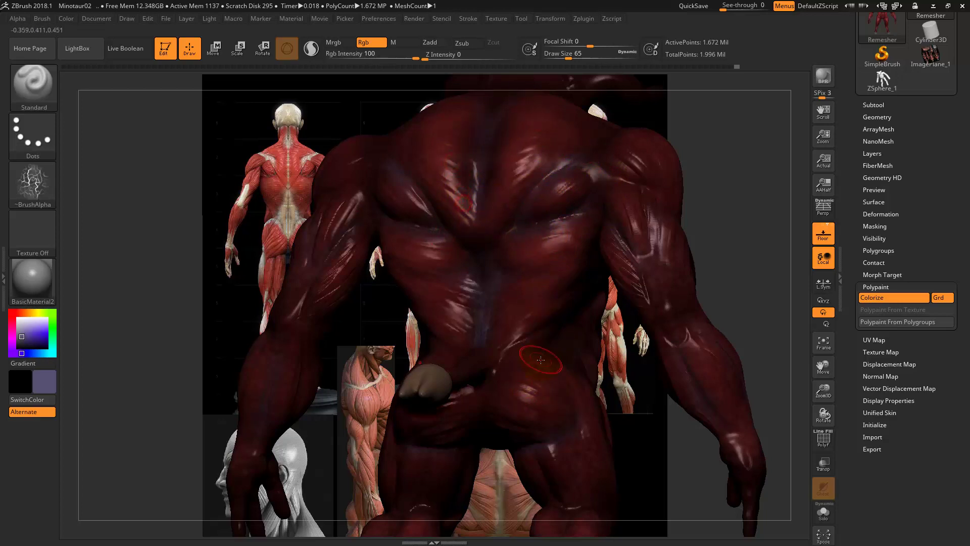
left_click_drag(450, 409, 488, 390)
mouse_move(596, 342)
left_mouse_down()
mouse_move(643, 400)
mouse_move(771, 251)
mouse_move(714, 351)
mouse_move(479, 244)
left_mouse_up()
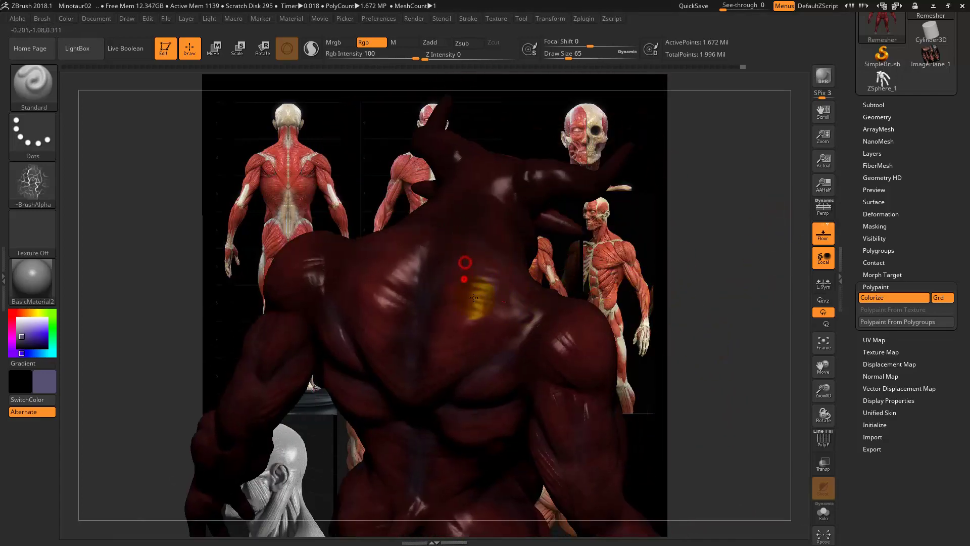
left_click_drag(675, 277, 523, 251)
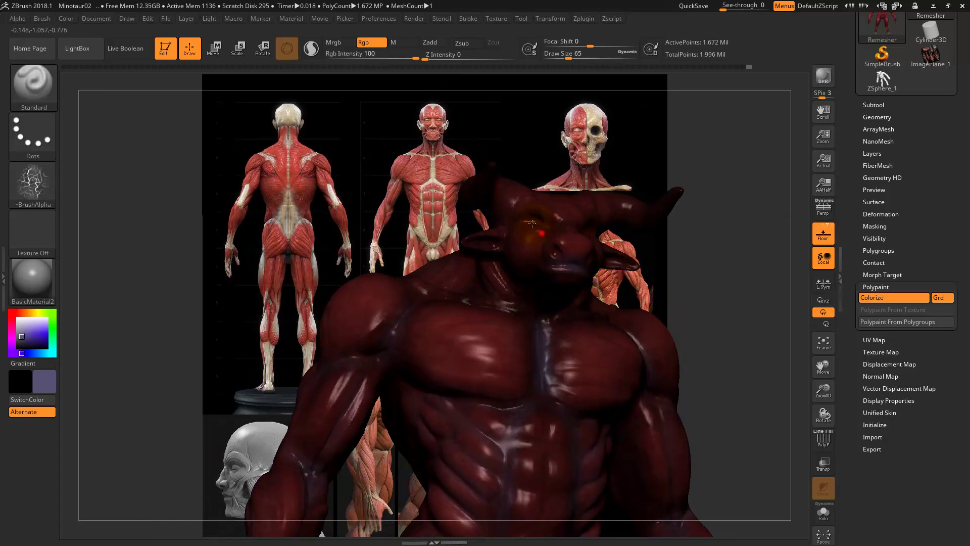
Orbit the minotaur front-on, inspecting the chest, then the legs and hooves.
mouse_move(336, 241)
left_mouse_down()
mouse_move(480, 238)
mouse_move(610, 217)
left_mouse_up()
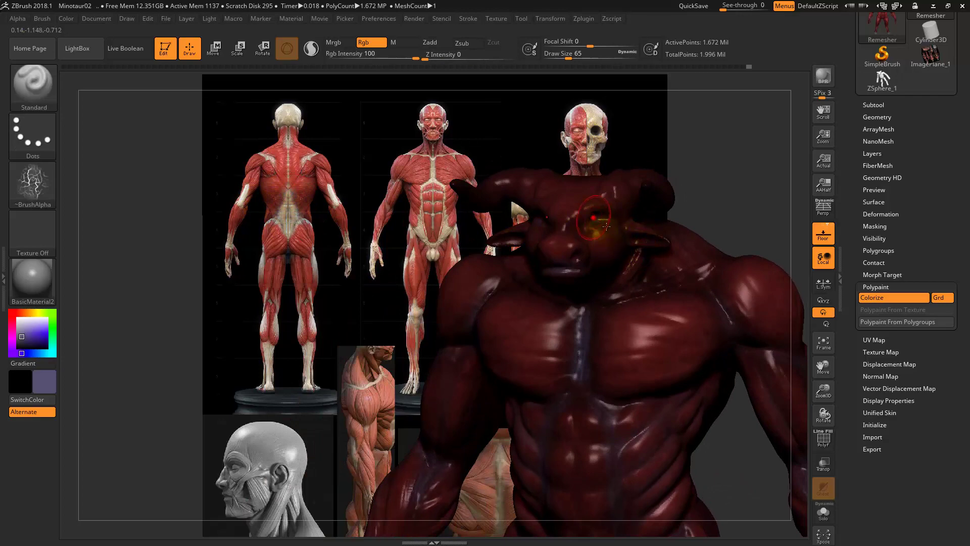
mouse_move(645, 231)
left_mouse_down()
mouse_move(318, 205)
mouse_move(319, 175)
left_mouse_up()
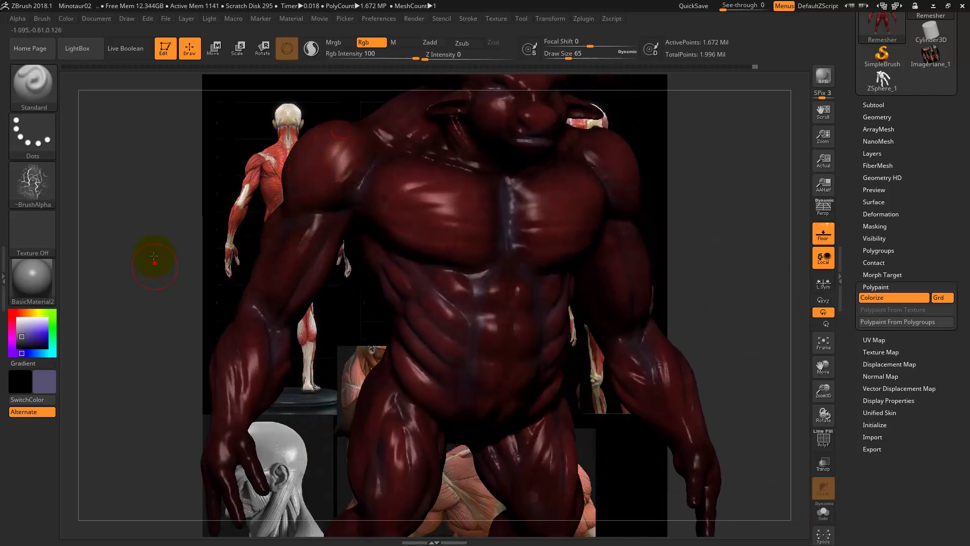
left_click_drag(154, 256, 191, 235)
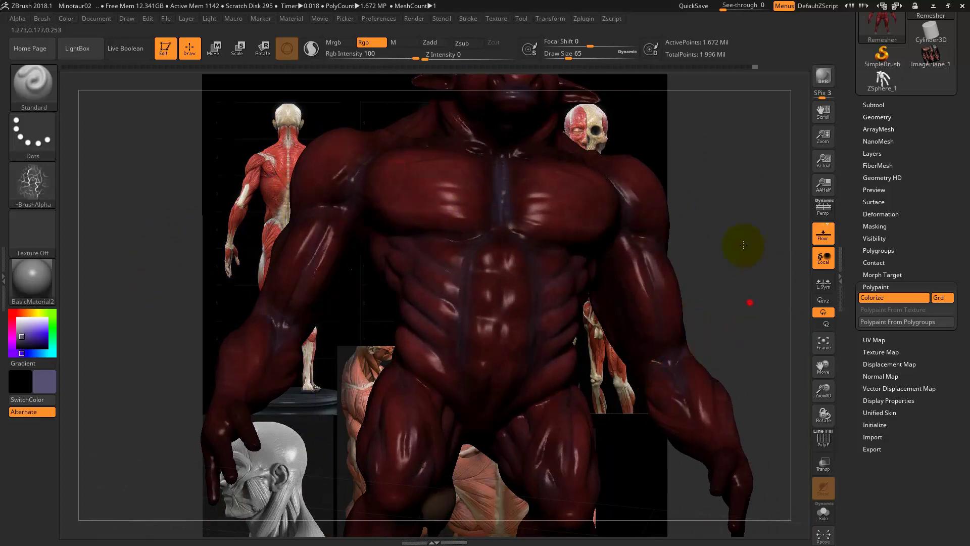
left_click_drag(743, 245, 725, 271)
mouse_move(634, 405)
left_mouse_down()
mouse_move(595, 348)
mouse_move(652, 394)
mouse_move(709, 377)
mouse_move(556, 323)
left_mouse_up()
Apply BasicMaterial to the minotaur and spin it round to review.
left_click(32, 280)
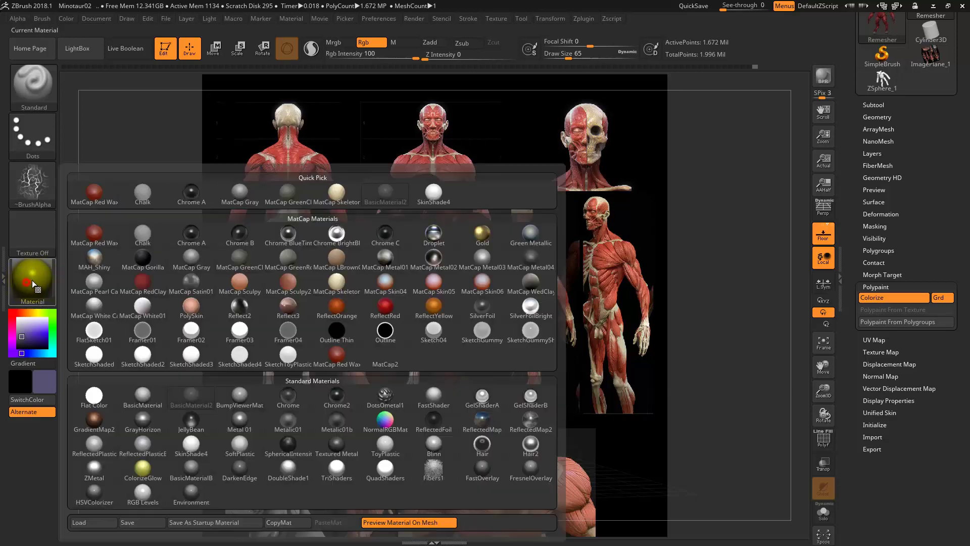
left_click(146, 396)
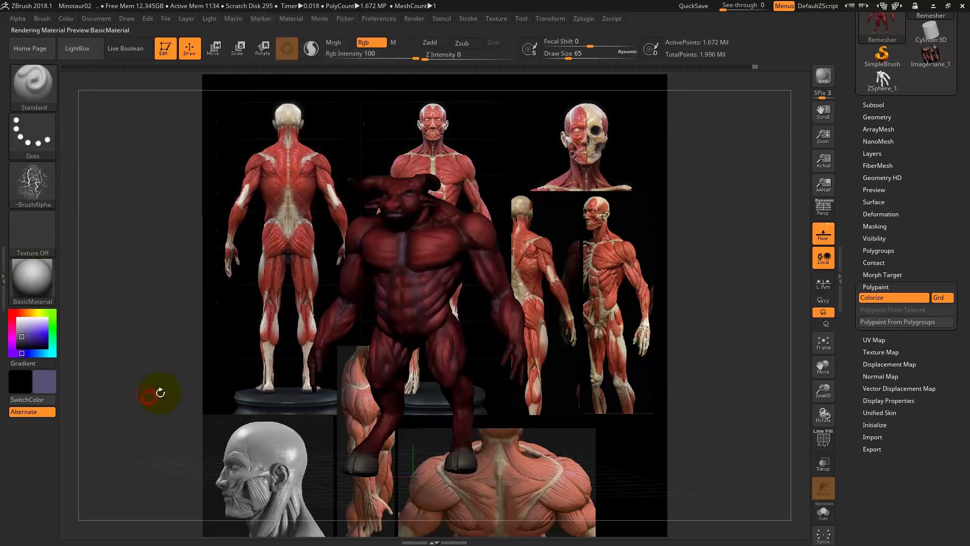
left_click_drag(150, 396, 613, 302)
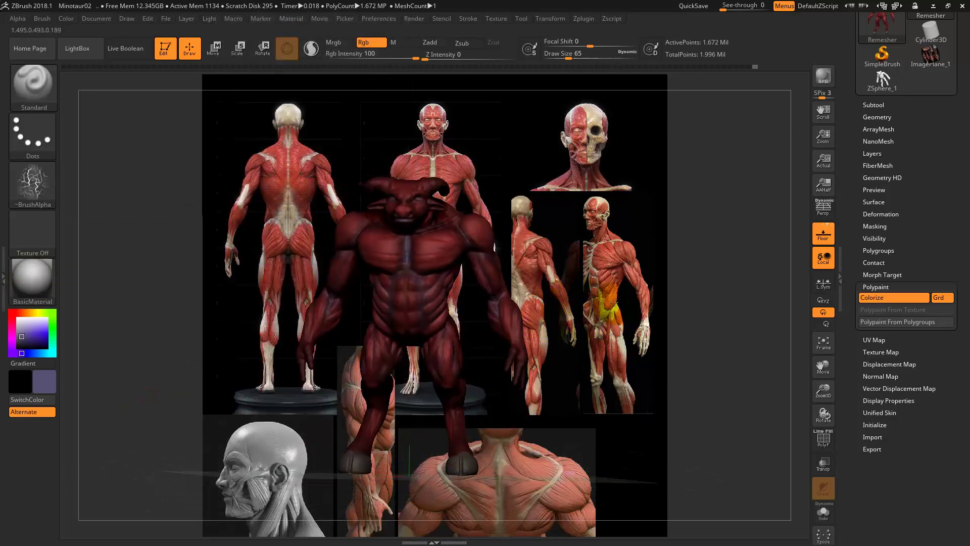